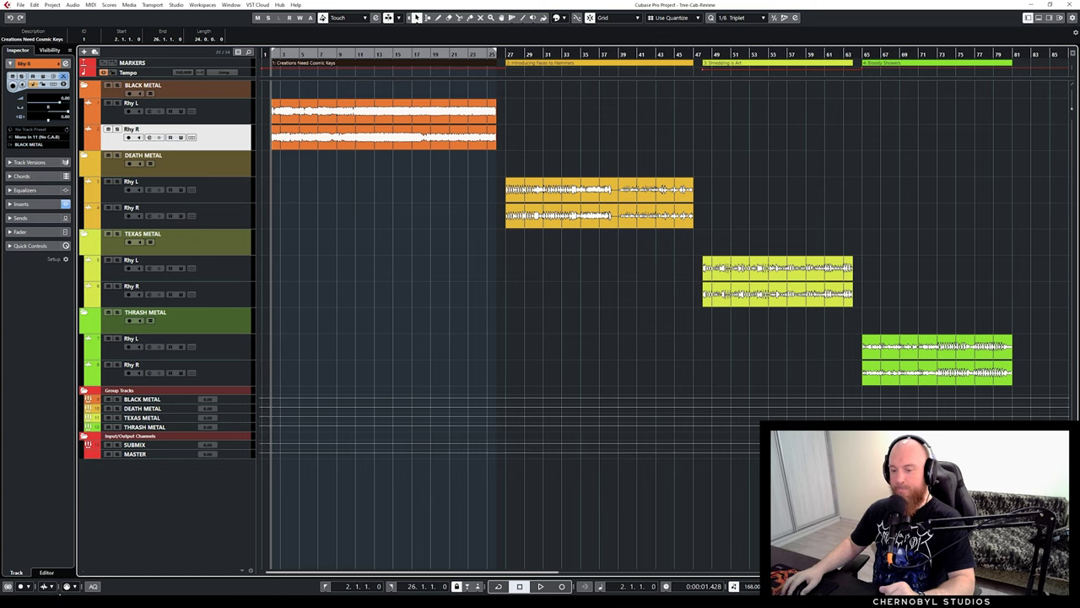
Switch to the browser and look through Ugritone's impulse responses collection, covering TRVE Cab and the metal IR packs
{"action": "key", "text": "alt+Tab"}
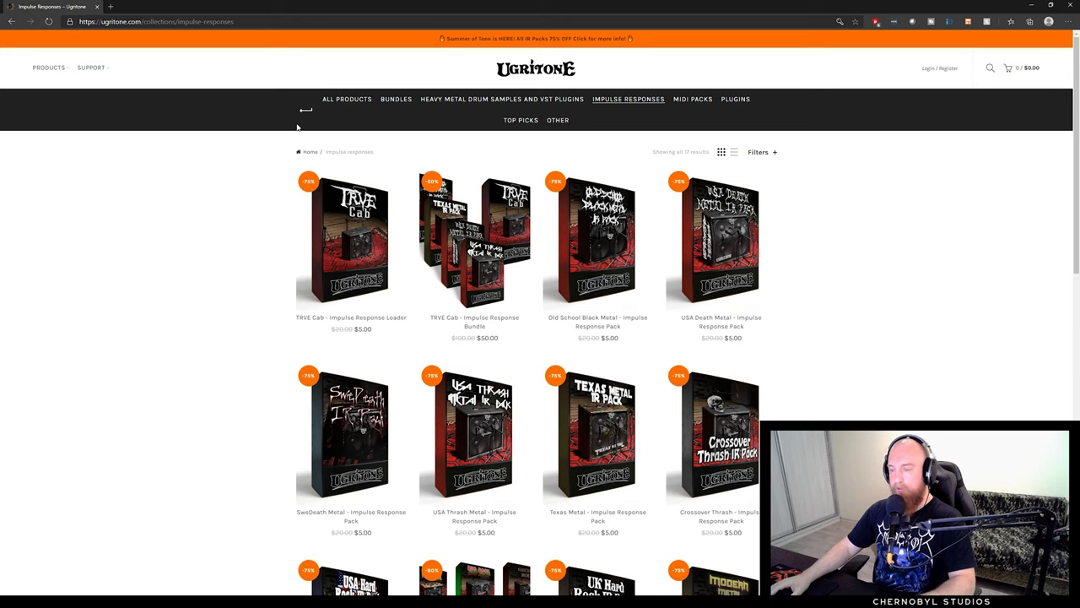
{"action": "scroll", "coordinate": [244, 238], "scroll_direction": "down", "scroll_amount": 5}
{"action": "scroll", "coordinate": [238, 240], "scroll_direction": "down", "scroll_amount": 3}
{"action": "scroll", "coordinate": [238, 240], "scroll_direction": "up", "scroll_amount": 10}
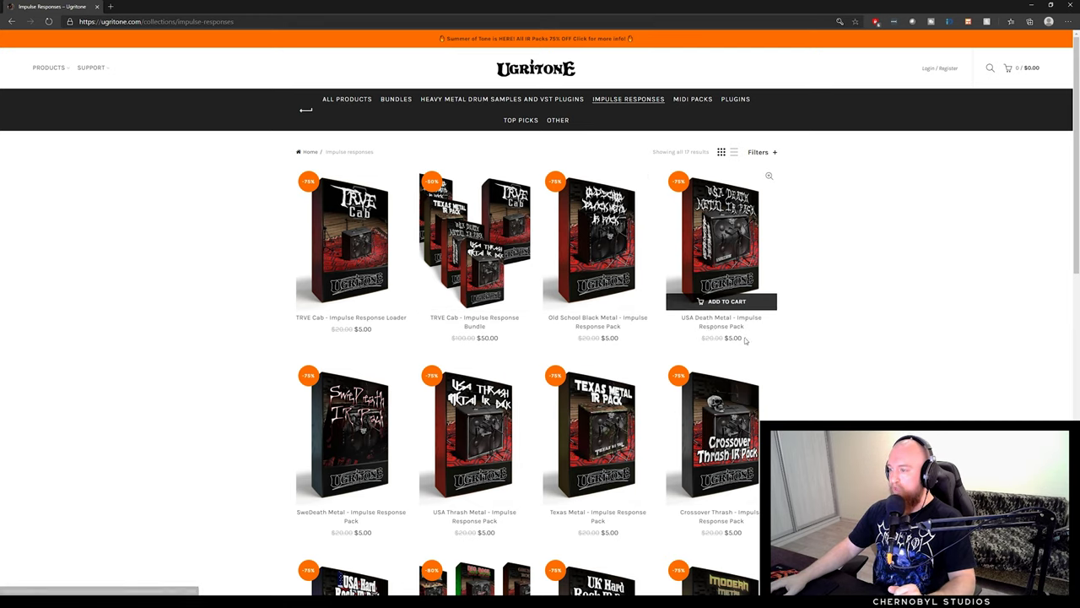
{"action": "scroll", "coordinate": [278, 414], "scroll_direction": "down", "scroll_amount": 1}
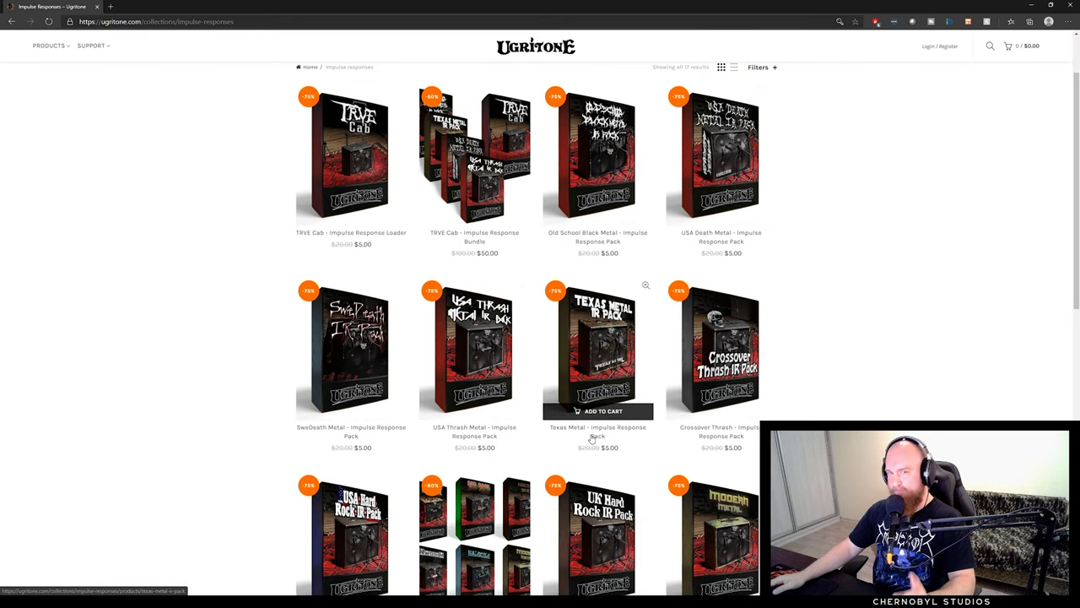
{"action": "scroll", "coordinate": [593, 437], "scroll_direction": "up", "scroll_amount": 1}
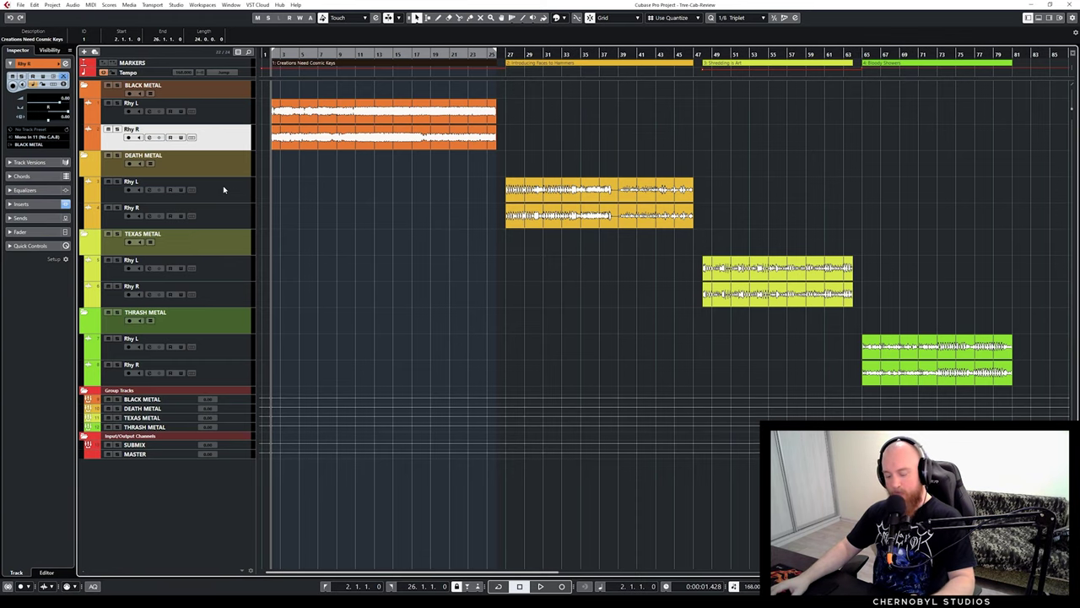
Bring up the MixConsole in Cubase and inspect the NA MRH810 V2 amp insert on the black metal Rhy L channel
{"action": "key", "text": "F3"}
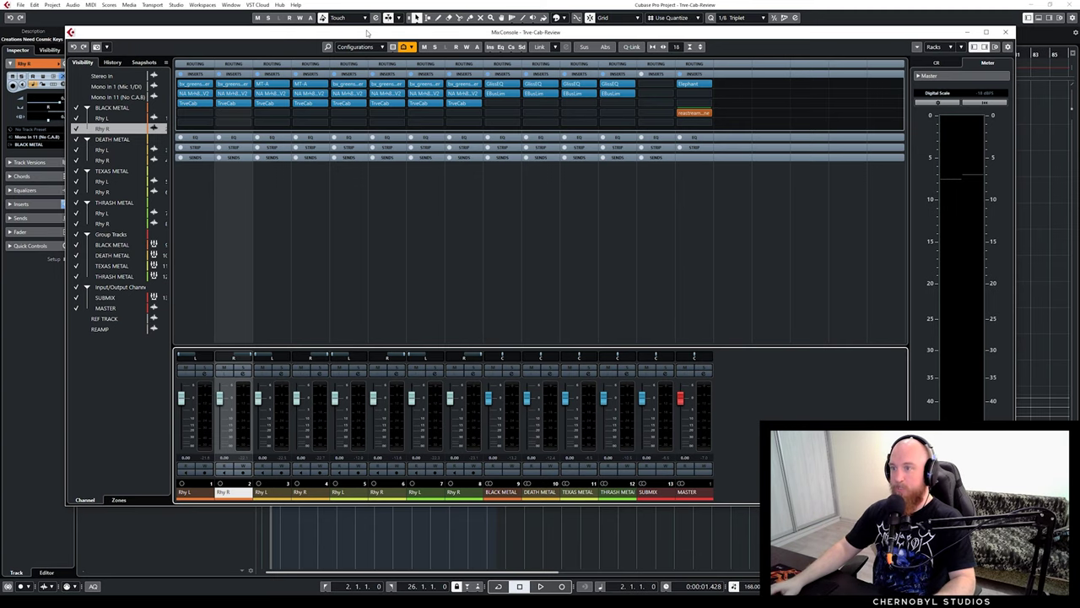
{"action": "left_click_drag", "start_coordinate": [372, 33], "coordinate": [392, 69]}
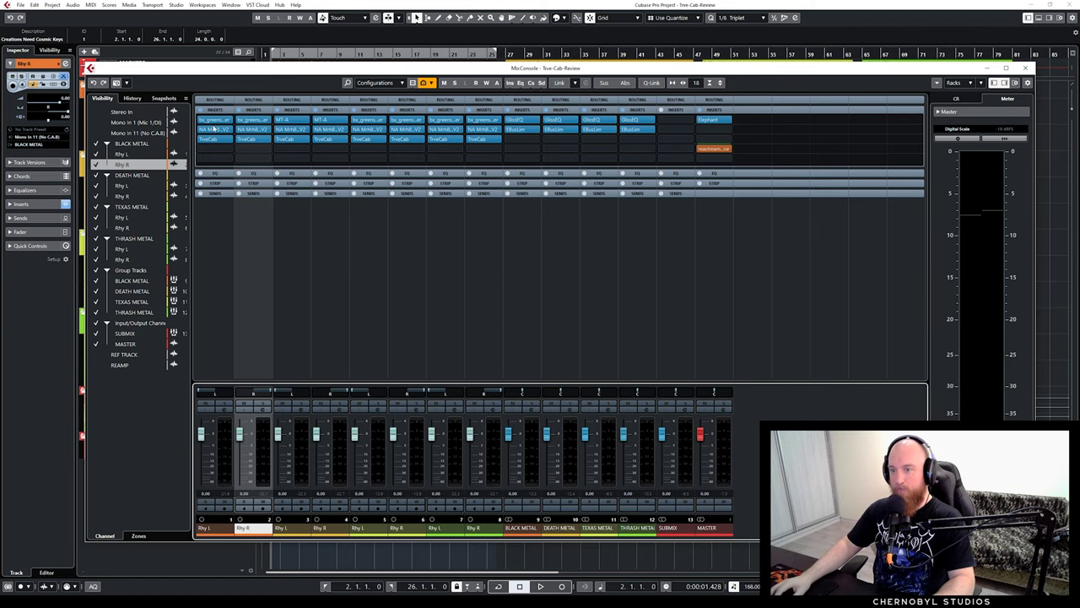
{"action": "left_click", "coordinate": [213, 133]}
{"action": "left_click", "coordinate": [214, 131]}
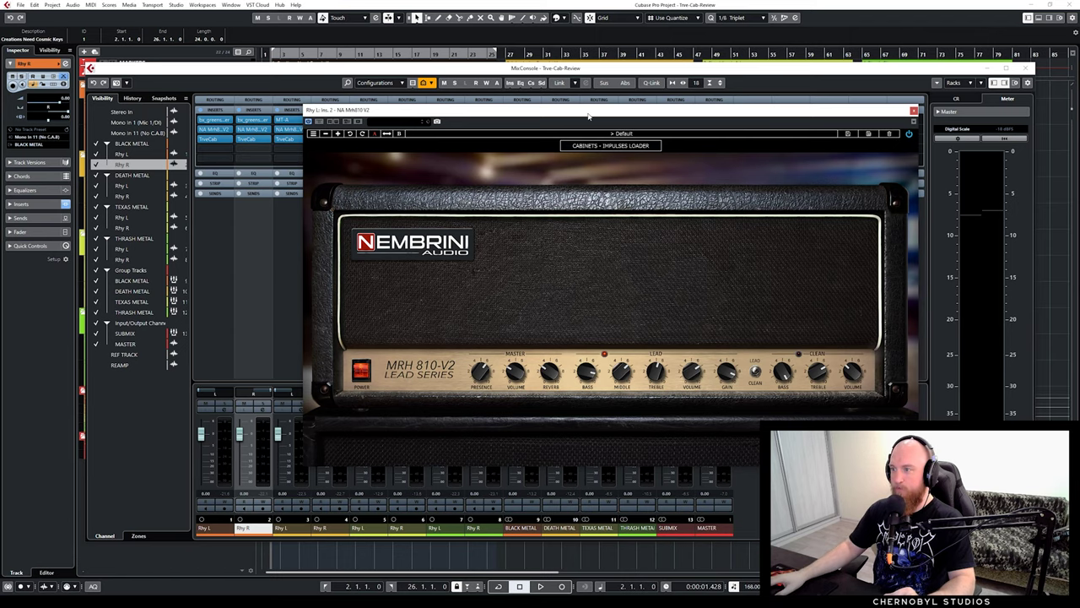
{"action": "left_click_drag", "start_coordinate": [591, 112], "coordinate": [501, 89]}
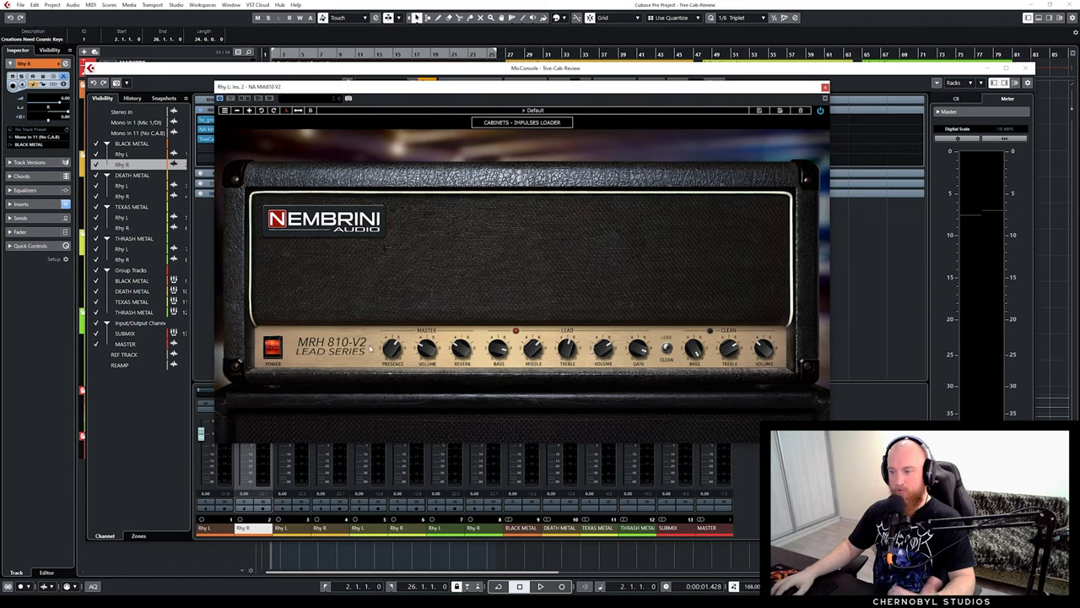
{"action": "left_click", "coordinate": [826, 87]}
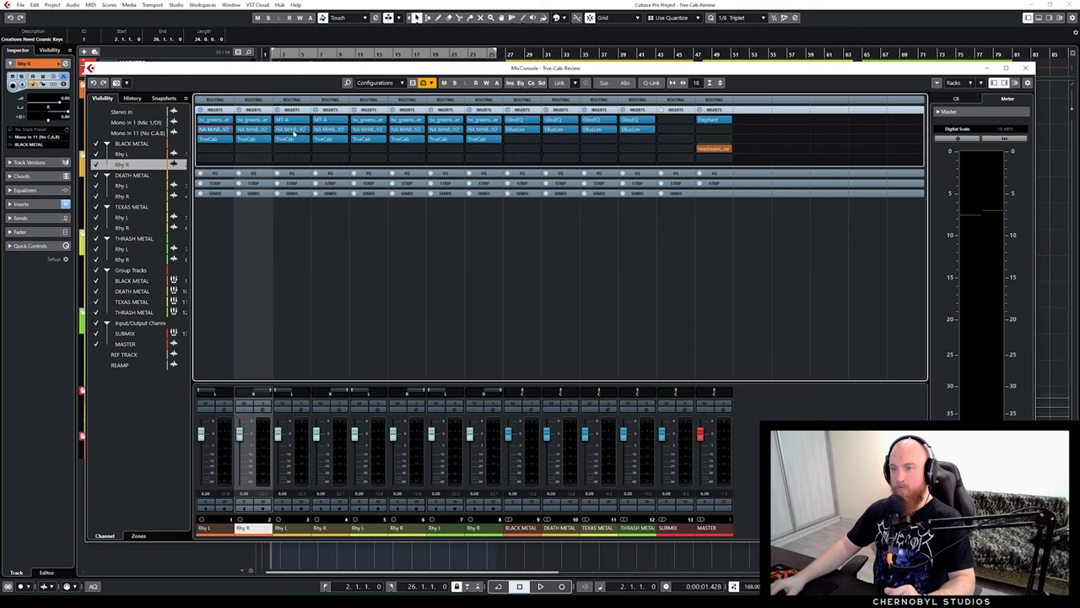
Inspect the bx_greenscreamer on the black metal Rhy L channel and the MT-A on the death metal Rhy R channel, and close the mixer
{"action": "left_click", "coordinate": [216, 119]}
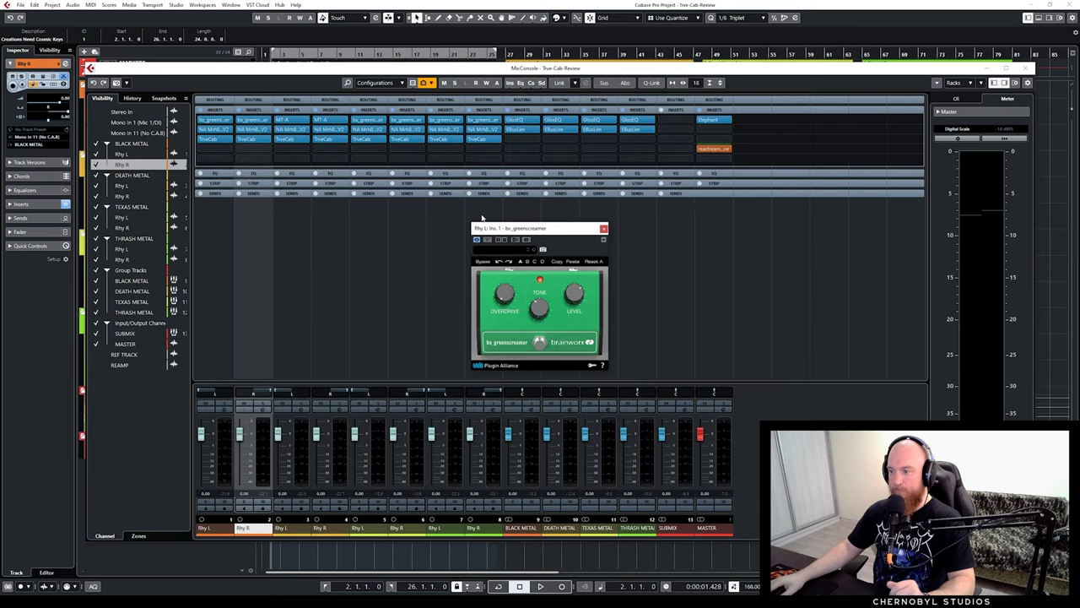
{"action": "left_click", "coordinate": [603, 228]}
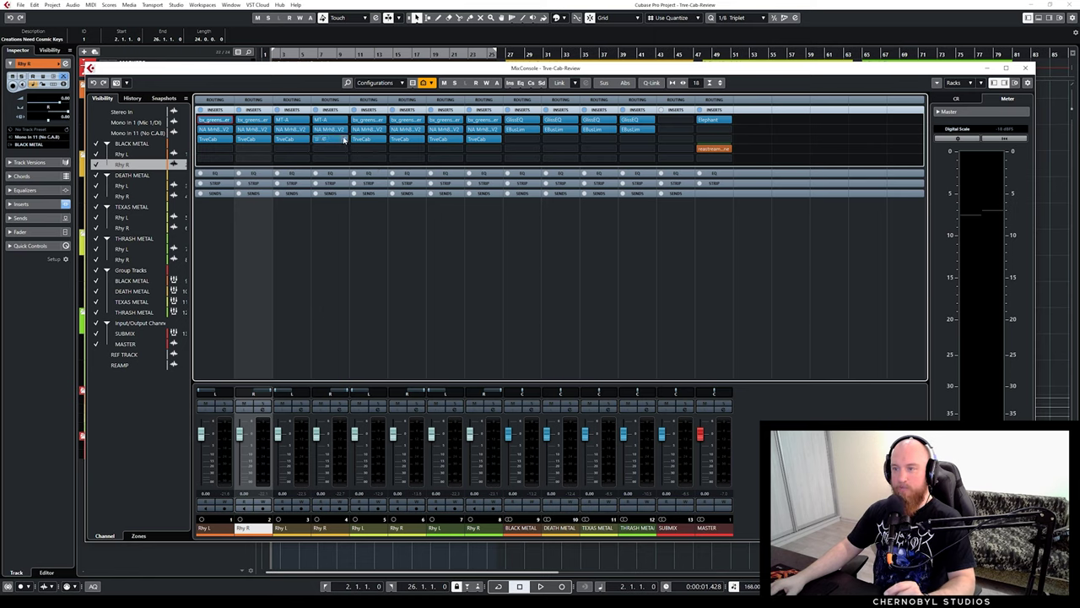
{"action": "left_click", "coordinate": [323, 119]}
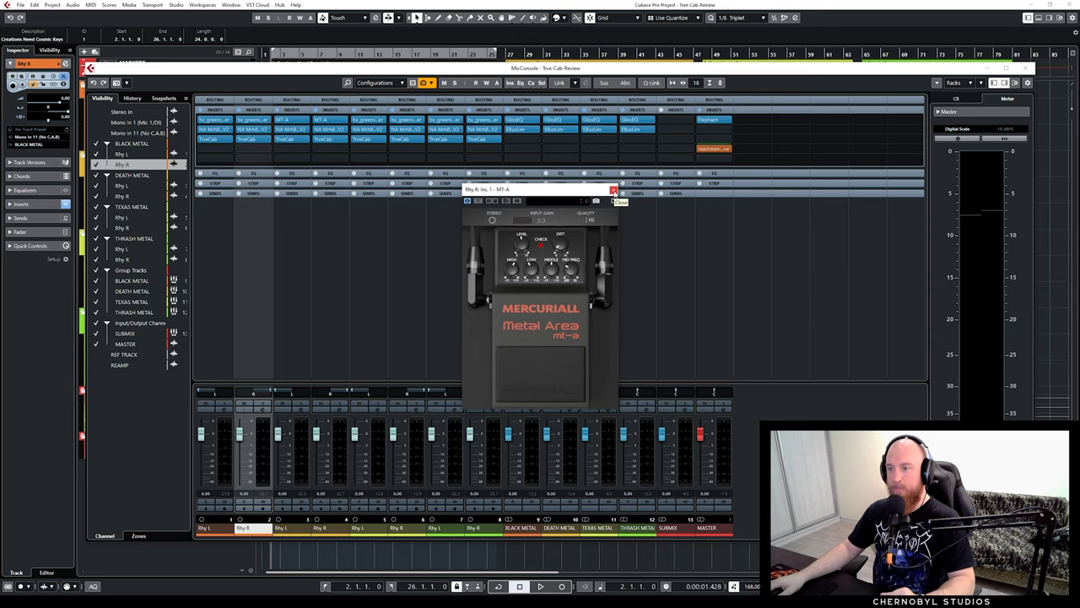
{"action": "left_click", "coordinate": [613, 190]}
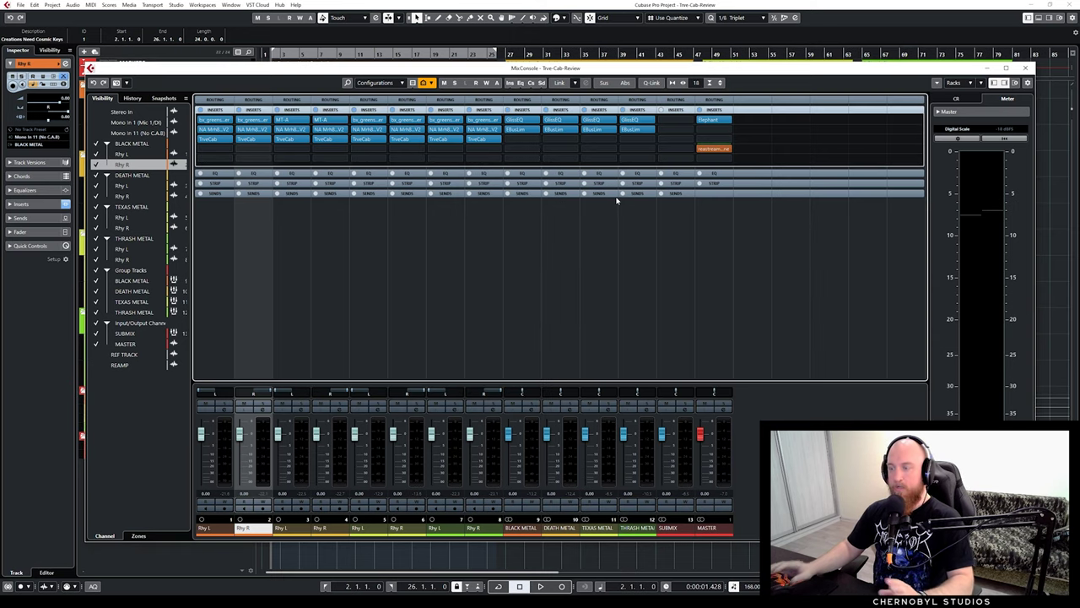
{"action": "left_click", "coordinate": [1025, 67]}
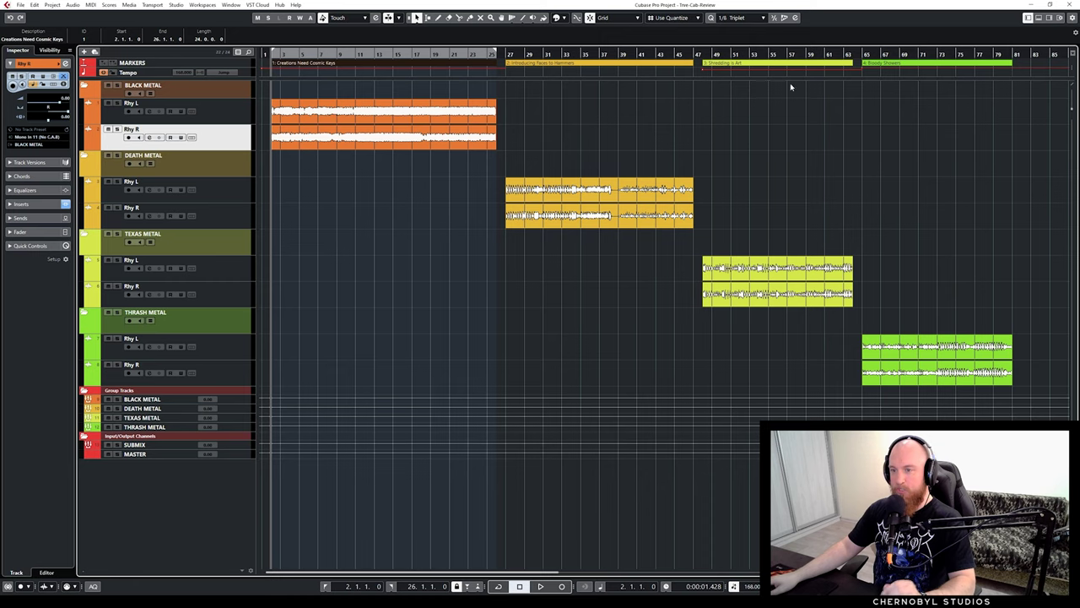
Select the black metal Rhy L track and play the black metal section from its start
{"action": "left_click", "coordinate": [221, 112]}
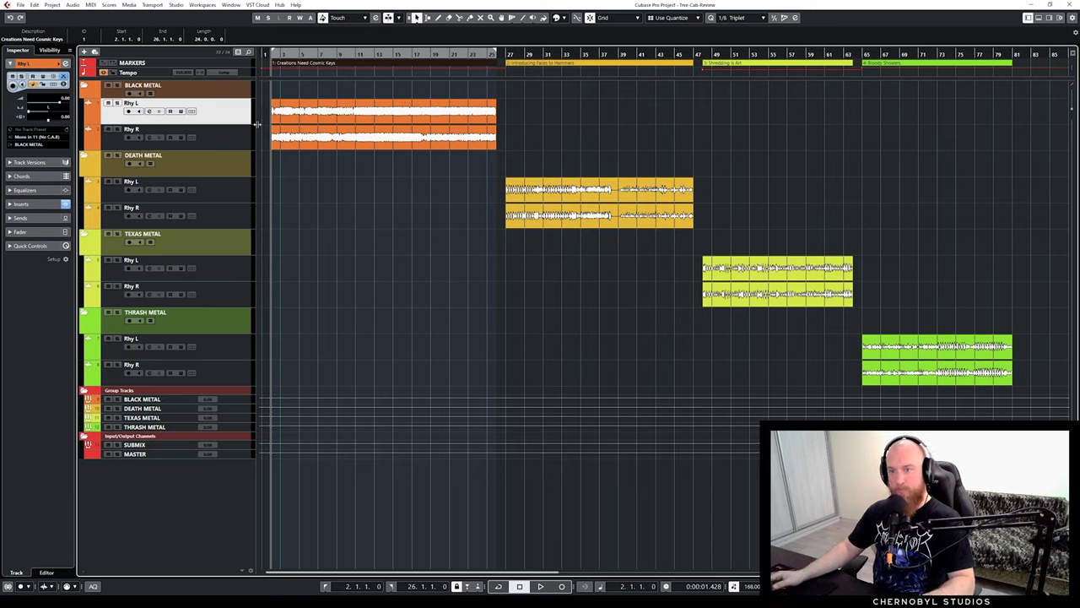
{"action": "key", "text": "space"}
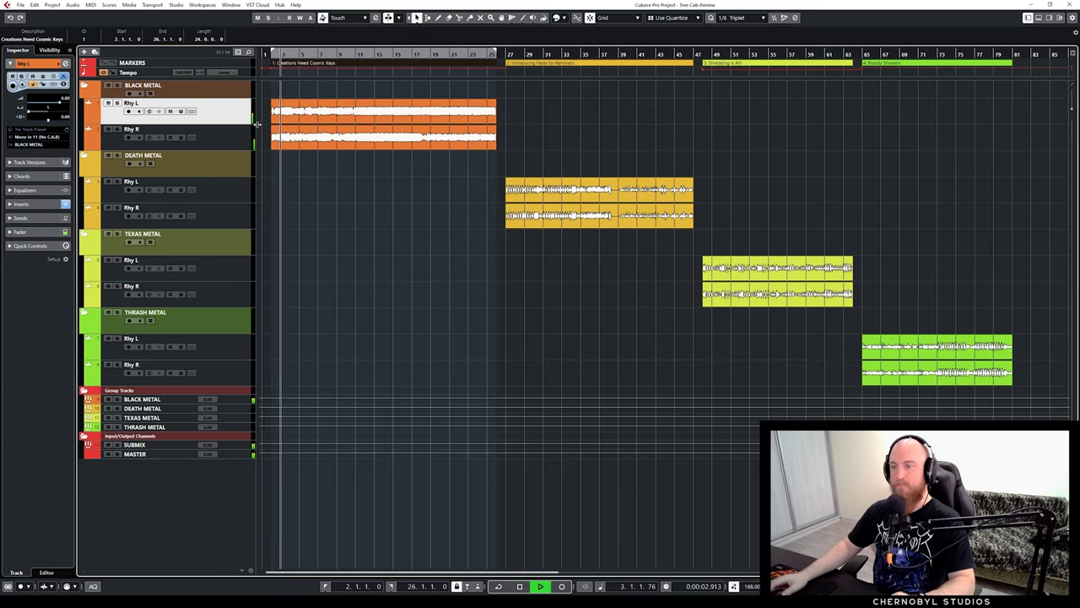
{"action": "key", "text": "Right"}
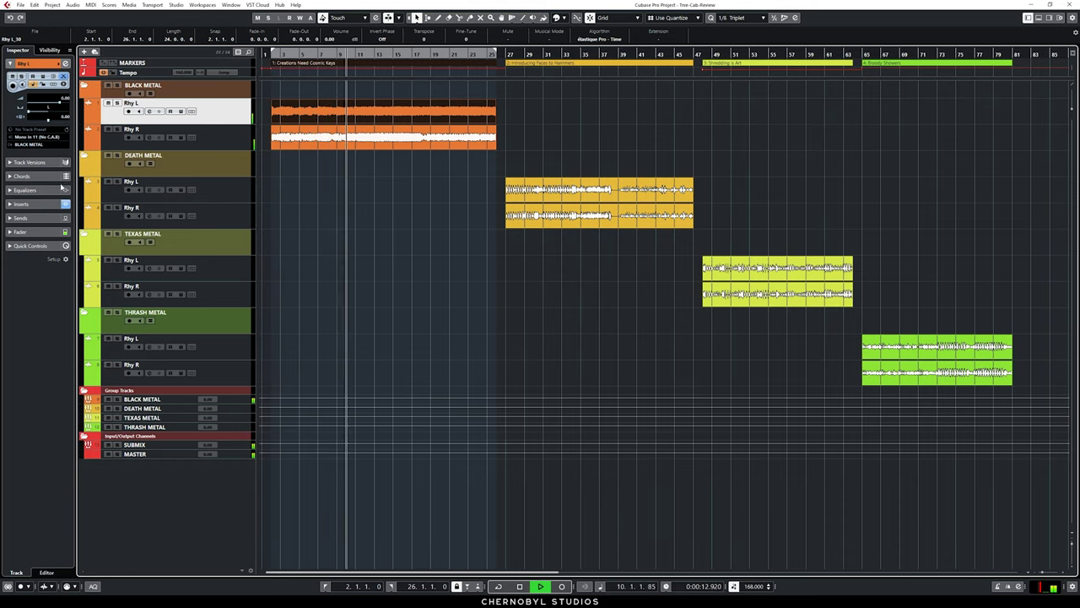
Open the TrveCab insert on the black metal Rhy L track, enlarge its window and reposition it over the project
{"action": "left_click", "coordinate": [42, 204]}
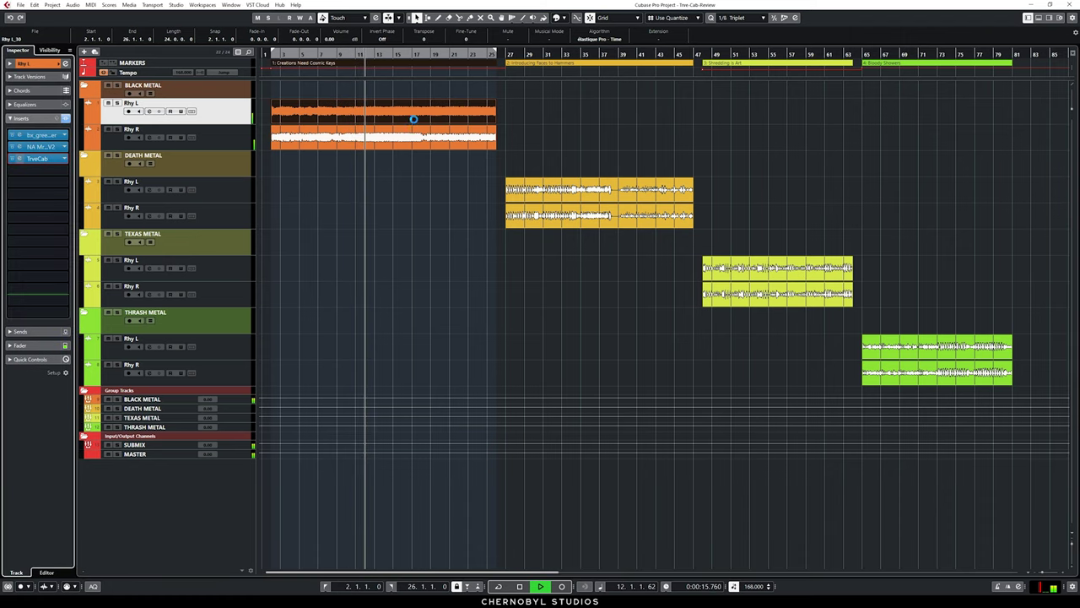
{"action": "left_click_drag", "start_coordinate": [402, 173], "coordinate": [606, 128]}
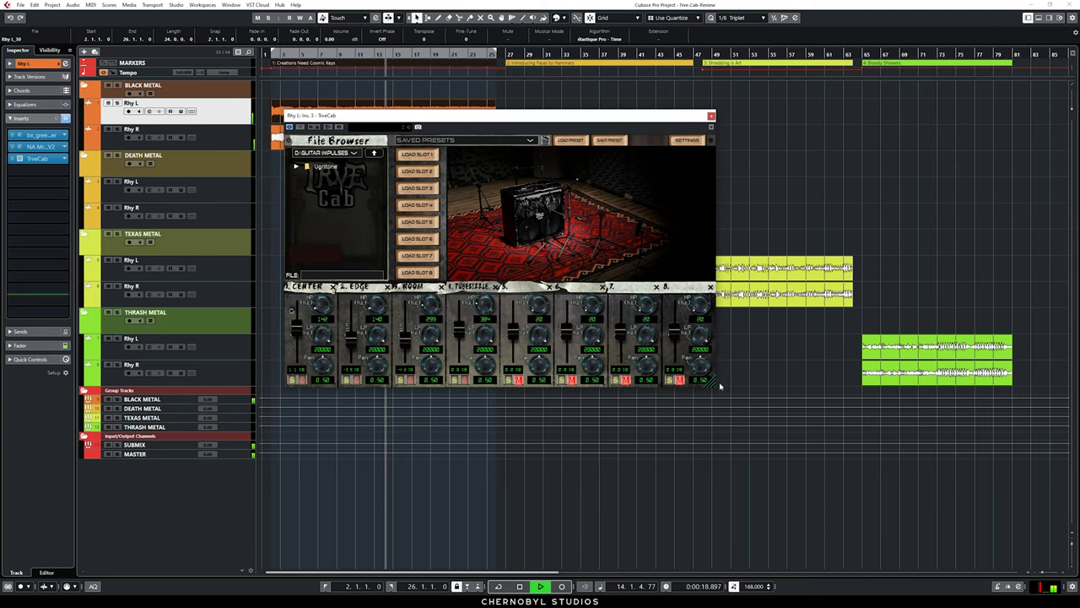
{"action": "left_click_drag", "start_coordinate": [702, 387], "coordinate": [832, 455]}
{"action": "left_click_drag", "start_coordinate": [562, 118], "coordinate": [503, 90]}
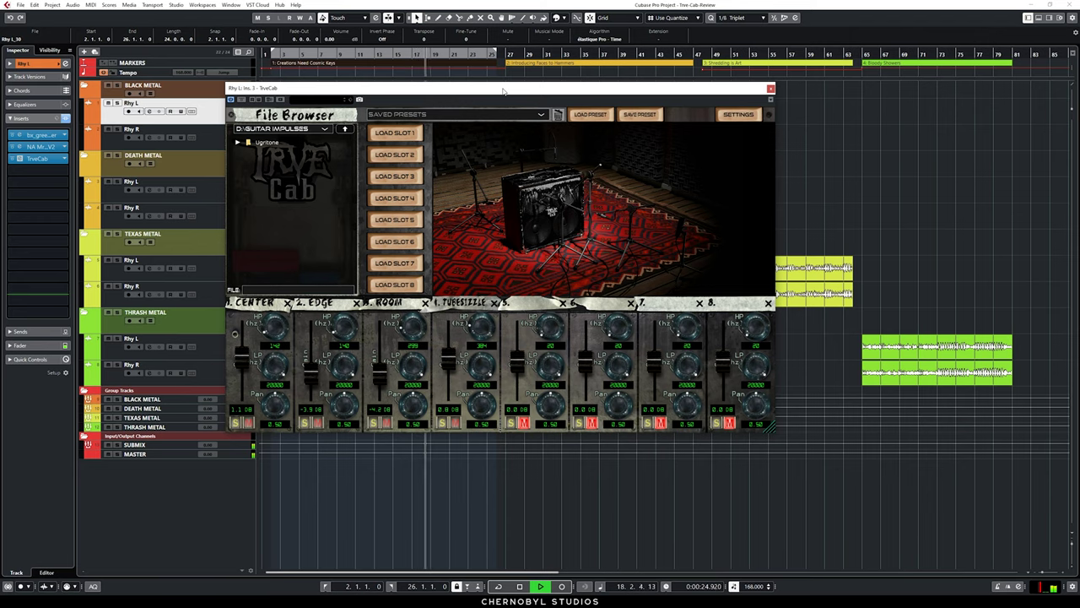
{"action": "mouse_move", "coordinate": [508, 91]}
{"action": "left_mouse_down"}
{"action": "mouse_move", "coordinate": [526, 146]}
{"action": "mouse_move", "coordinate": [536, 120]}
{"action": "mouse_move", "coordinate": [519, 103]}
{"action": "left_mouse_up"}
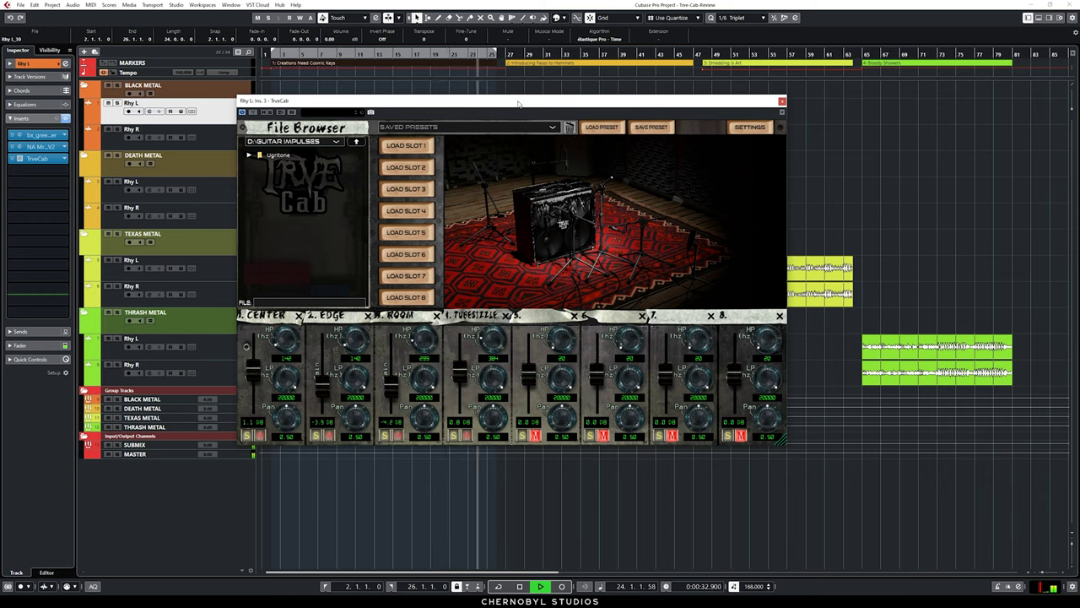
{"action": "left_click_drag", "start_coordinate": [519, 104], "coordinate": [504, 149]}
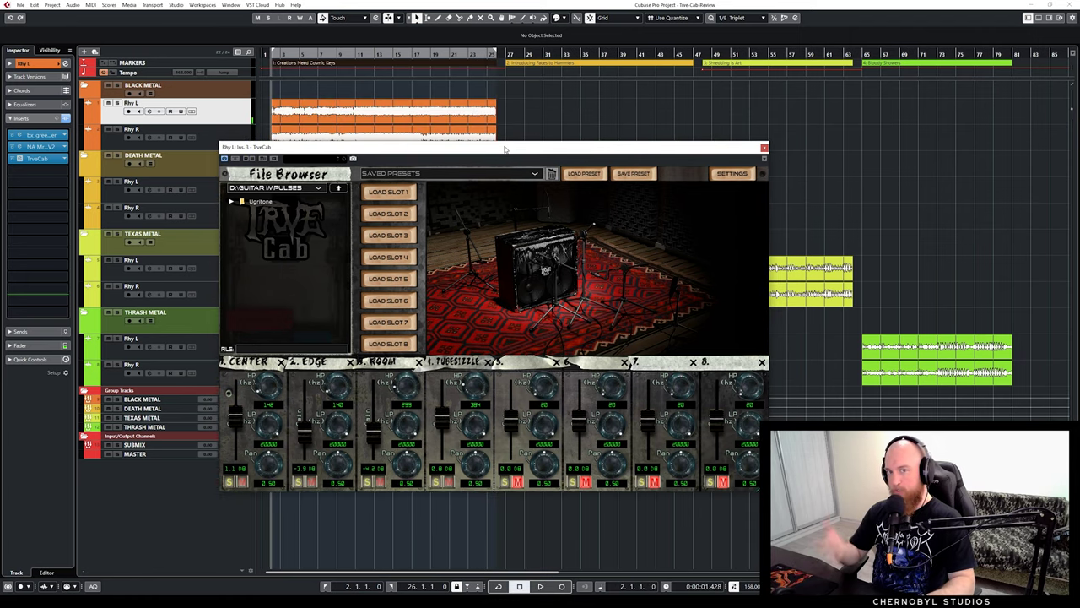
{"action": "left_click_drag", "start_coordinate": [499, 140], "coordinate": [507, 135]}
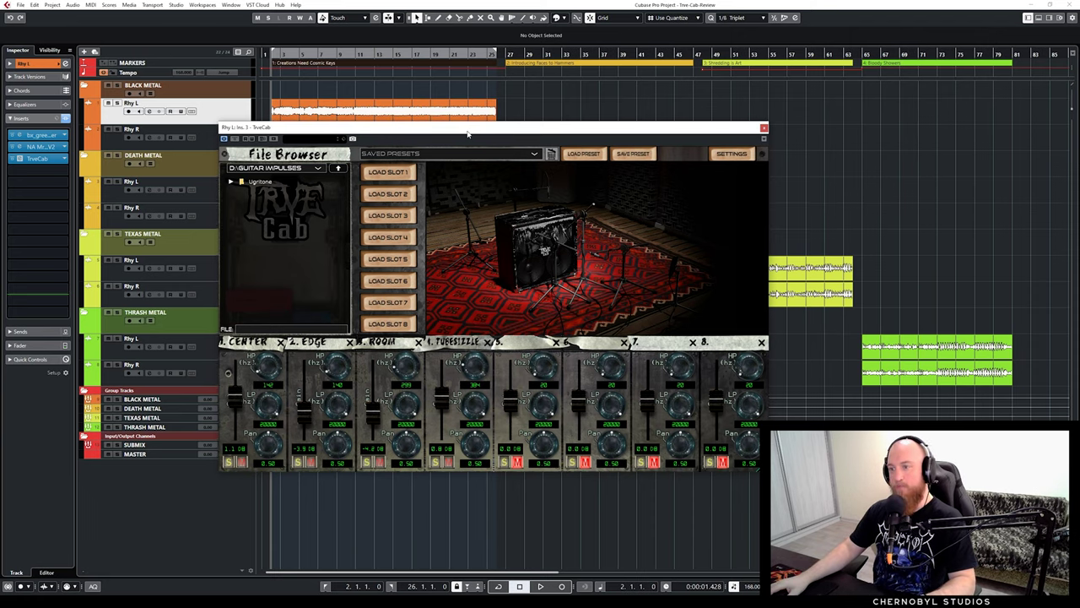
{"action": "left_click_drag", "start_coordinate": [468, 134], "coordinate": [456, 111]}
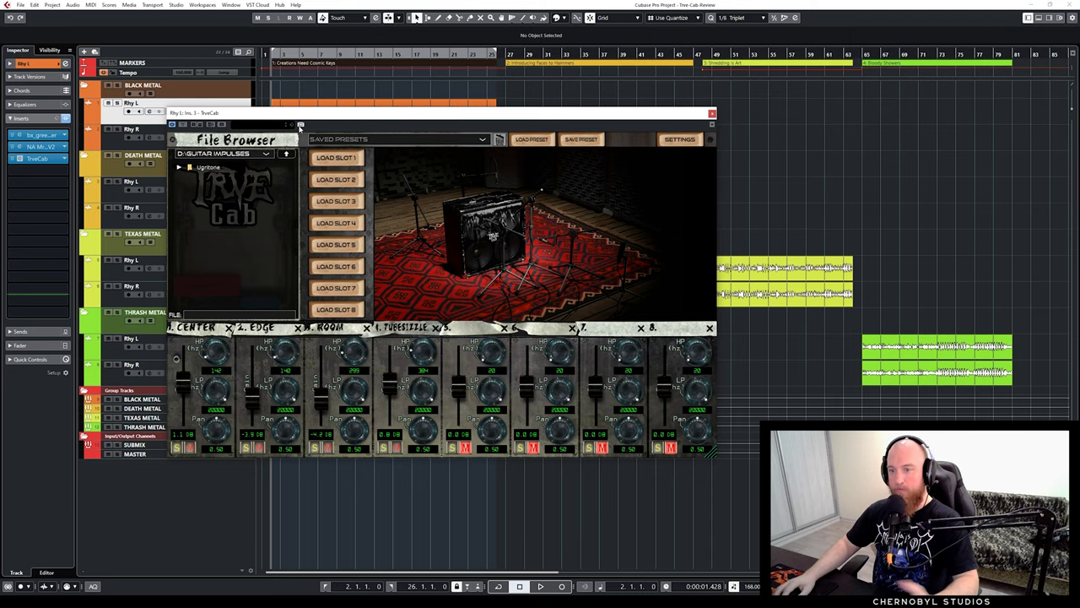
{"action": "left_click_drag", "start_coordinate": [318, 115], "coordinate": [356, 108]}
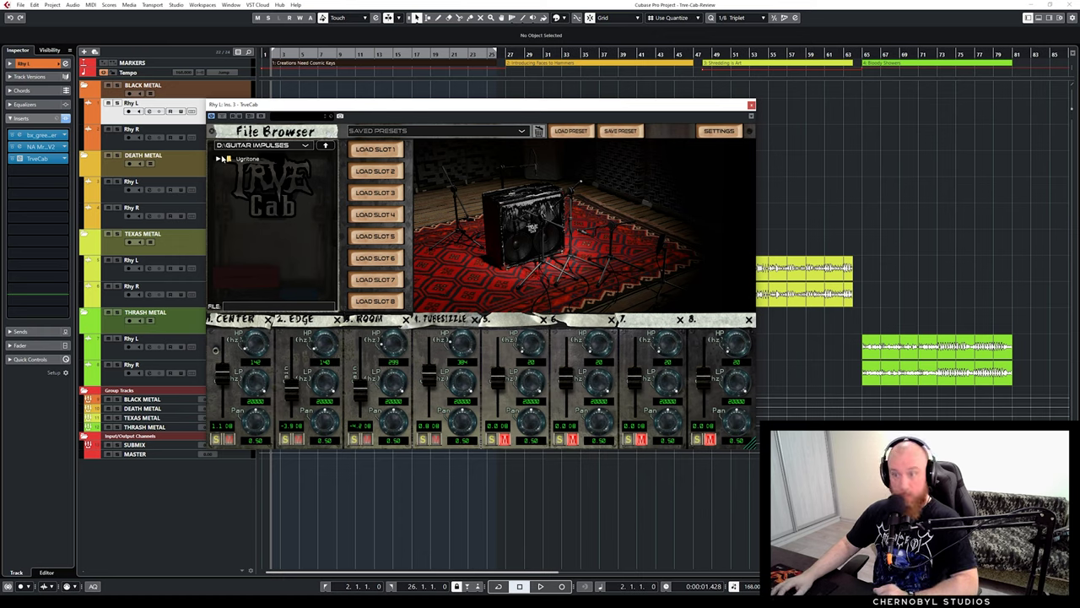
View the contents of the Ugritone, Old School Black Metal and BlackWizard folders in TrveCab's file browser, and close the plugin
{"action": "left_click", "coordinate": [219, 159]}
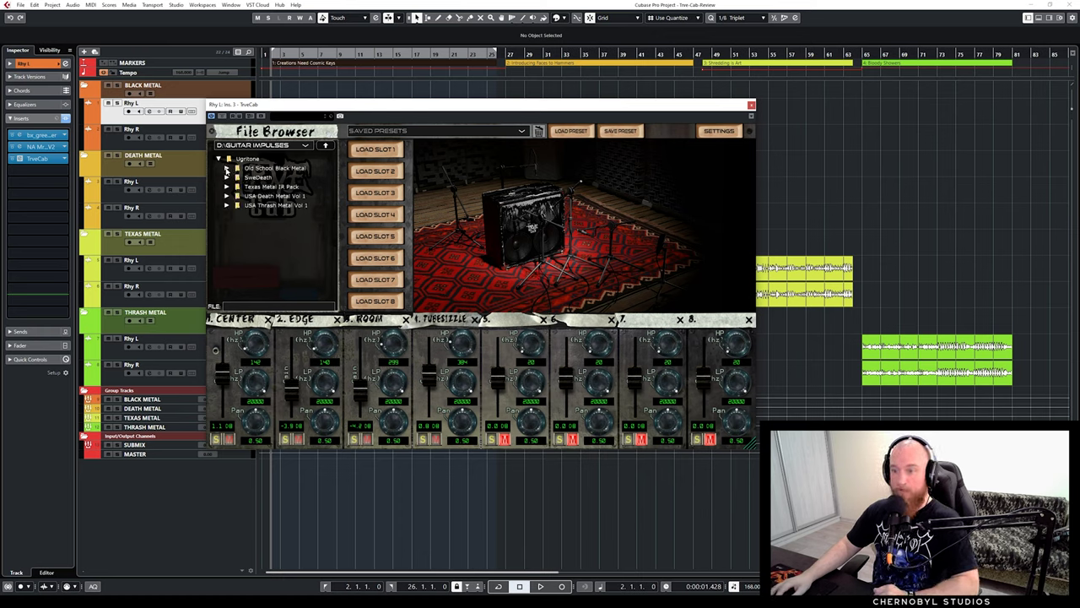
{"action": "left_click", "coordinate": [226, 168]}
{"action": "left_click", "coordinate": [236, 178]}
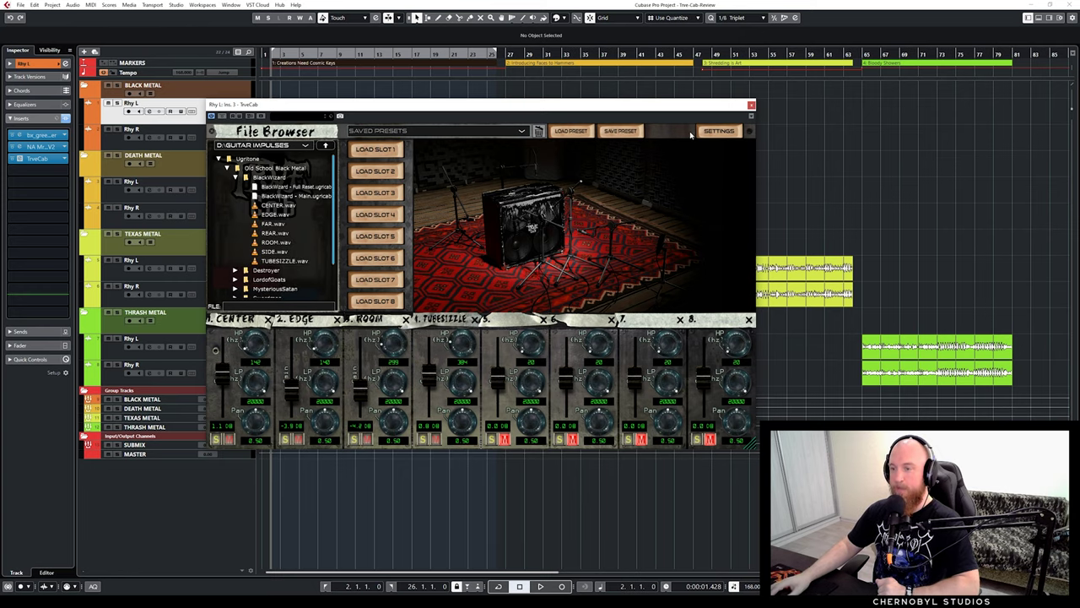
{"action": "left_click", "coordinate": [751, 106]}
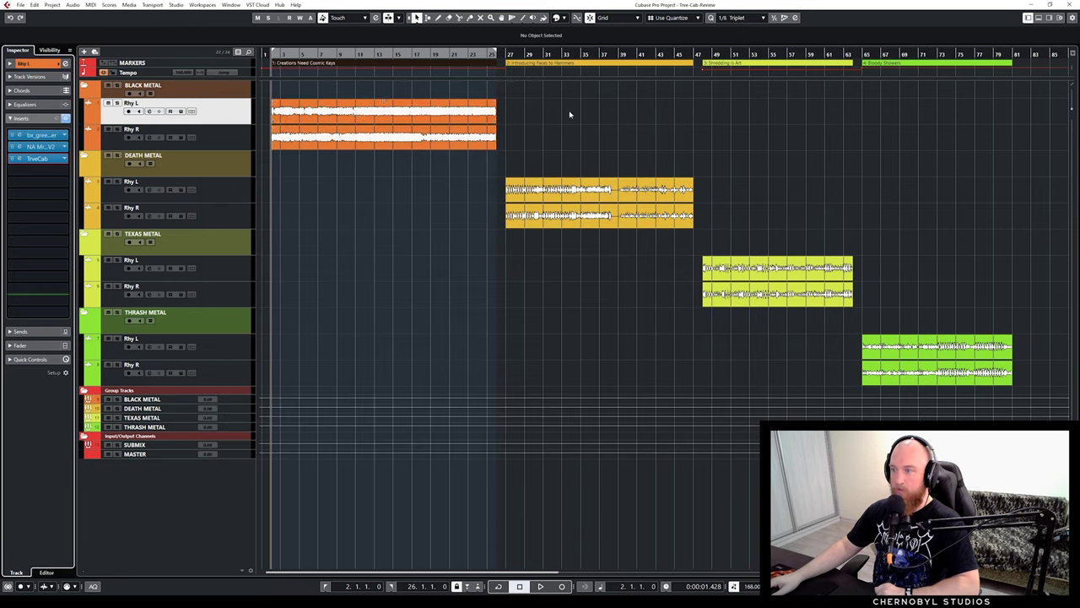
Reopen TrveCab on the black metal Rhy L track and expand Ugritone, Old School Black Metal and BlackWizard in its file browser
{"action": "left_click", "coordinate": [39, 159]}
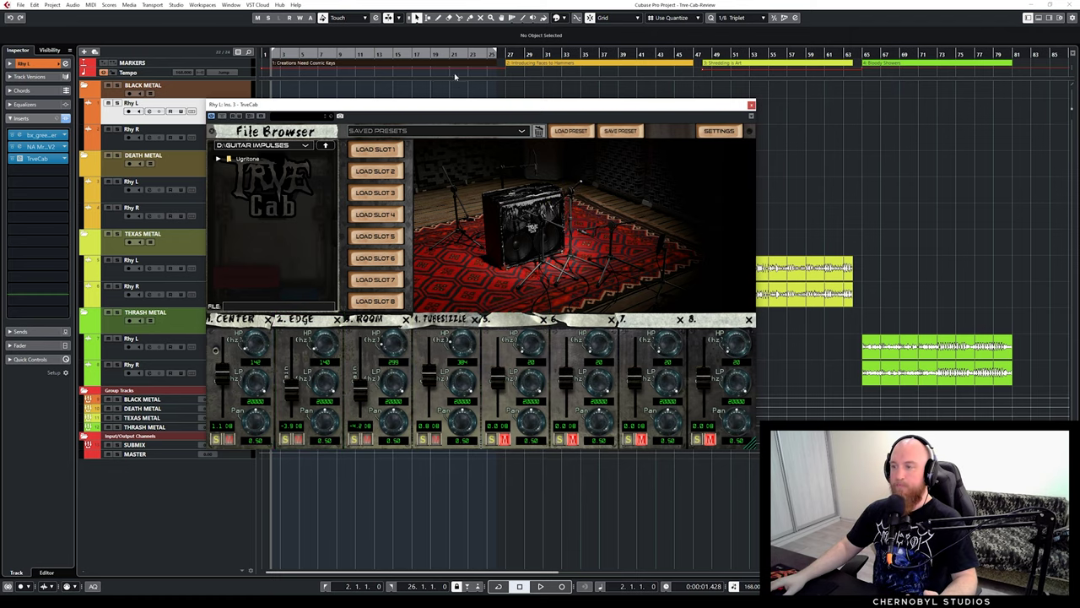
{"action": "left_click_drag", "start_coordinate": [467, 112], "coordinate": [469, 106]}
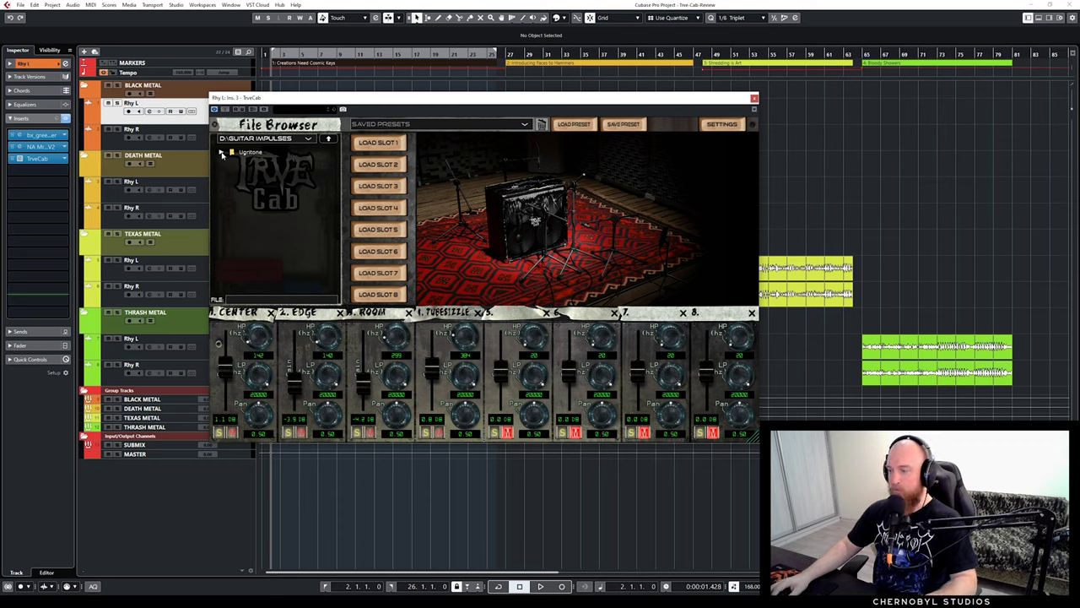
{"action": "left_click", "coordinate": [222, 153]}
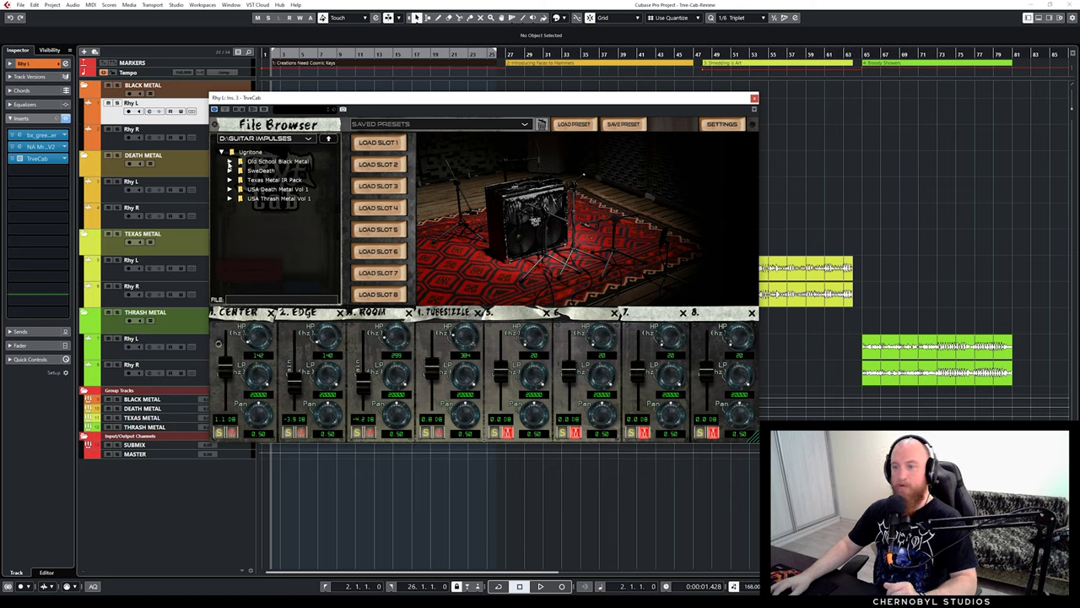
{"action": "left_click", "coordinate": [229, 162]}
{"action": "left_click", "coordinate": [238, 172]}
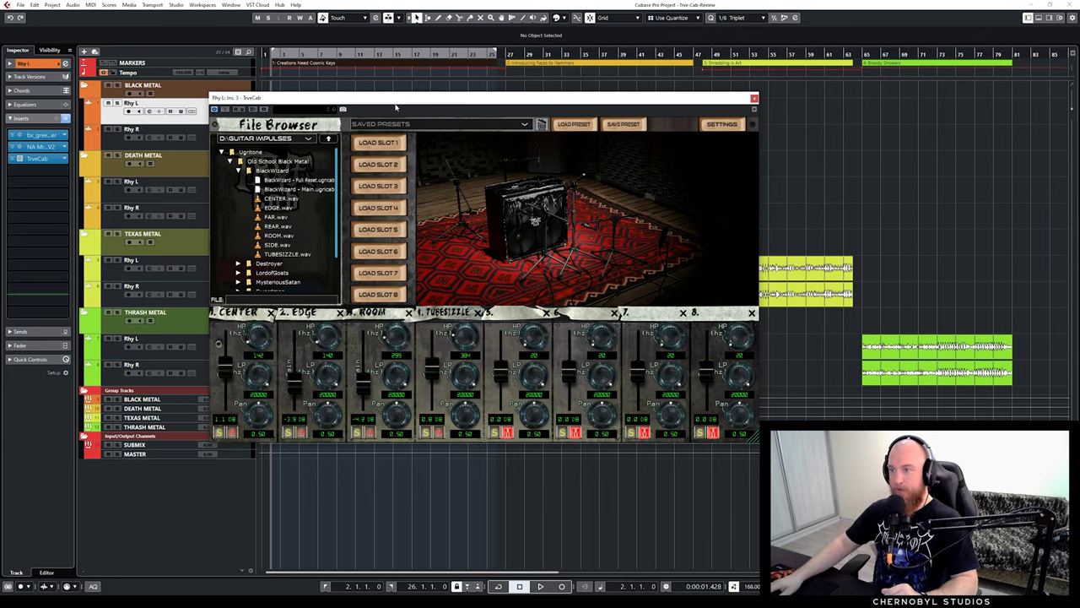
Move the TrveCab window clear of the track list, check the black metal Rhy R track's inserts and reselect Rhy L
{"action": "left_click_drag", "start_coordinate": [395, 107], "coordinate": [481, 149]}
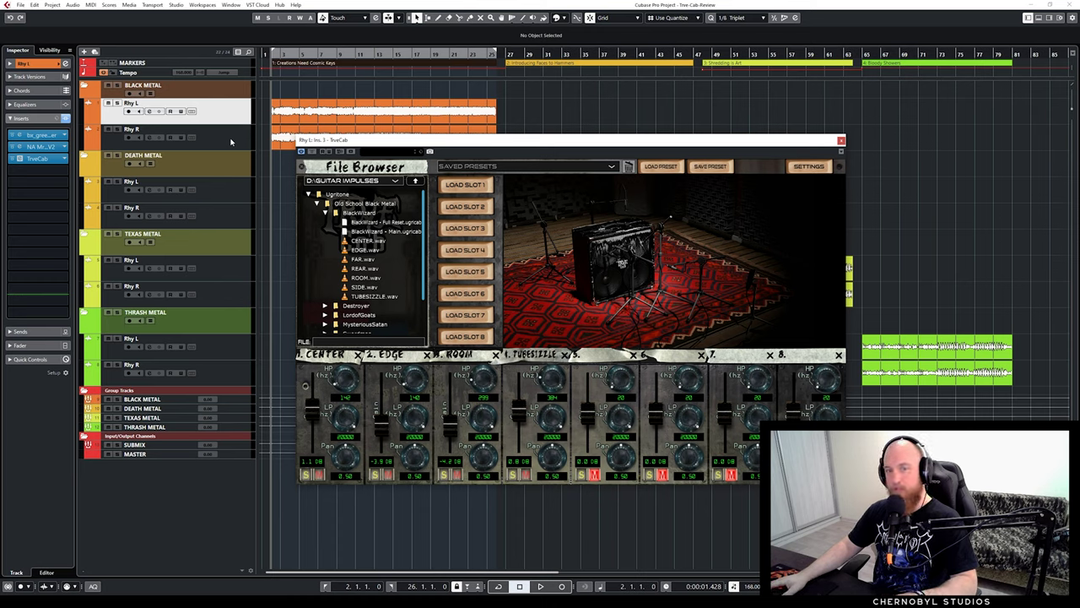
{"action": "left_click", "coordinate": [231, 141]}
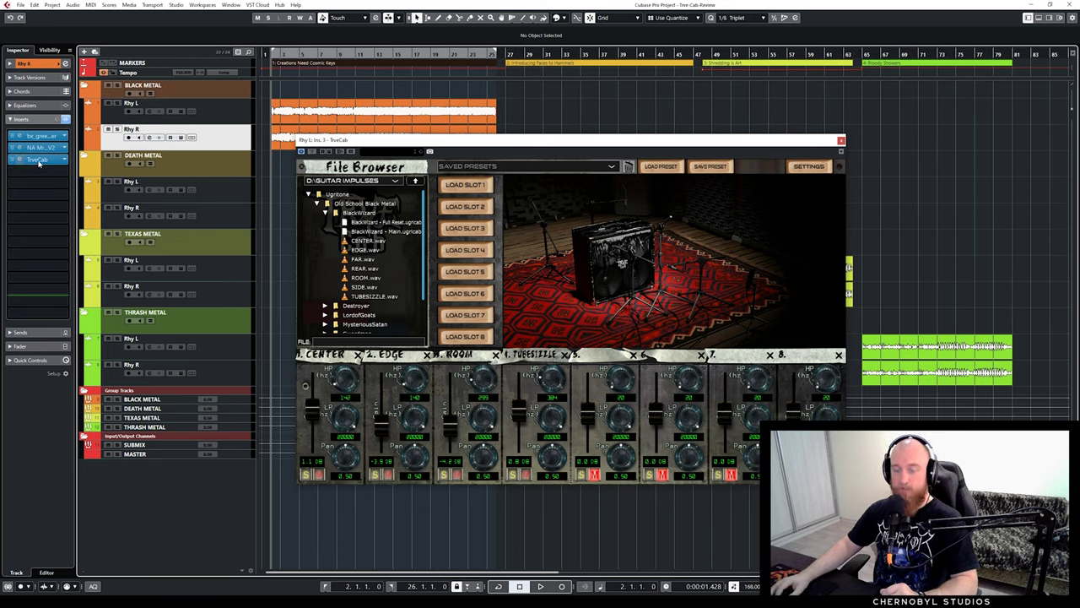
{"action": "left_click", "coordinate": [226, 108]}
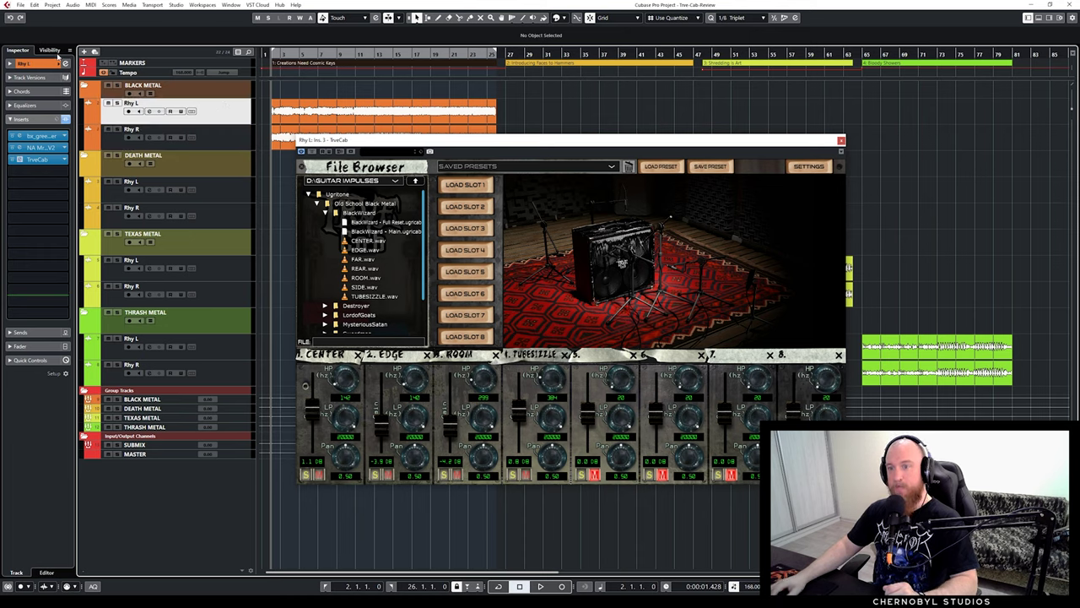
Show the black metal Rhy L track's basic settings in the Inspector, solo the track and play it briefly
{"action": "left_click", "coordinate": [25, 203]}
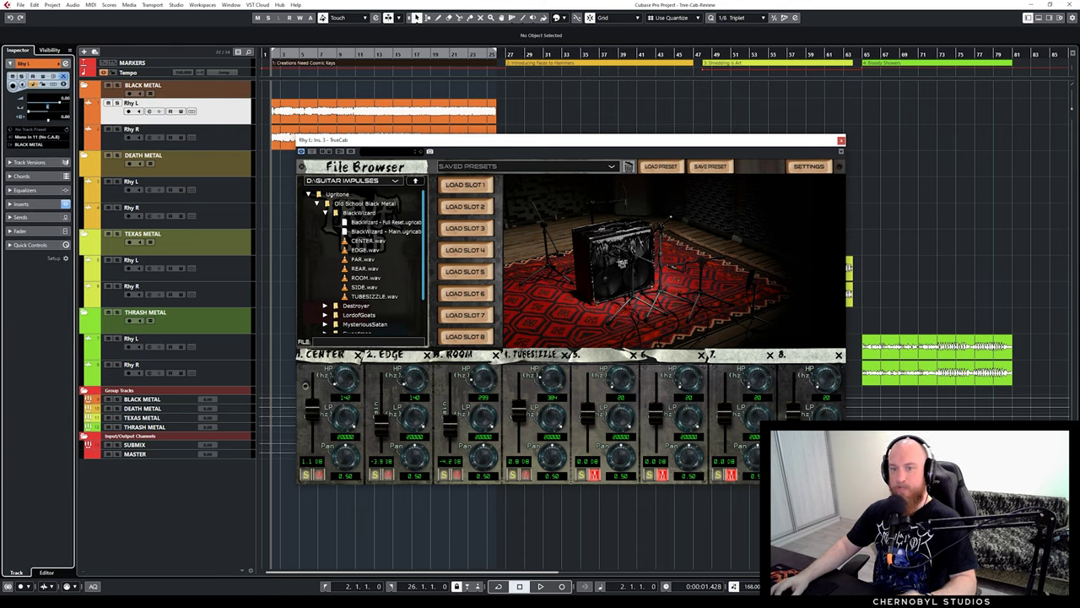
{"action": "left_click", "coordinate": [117, 103]}
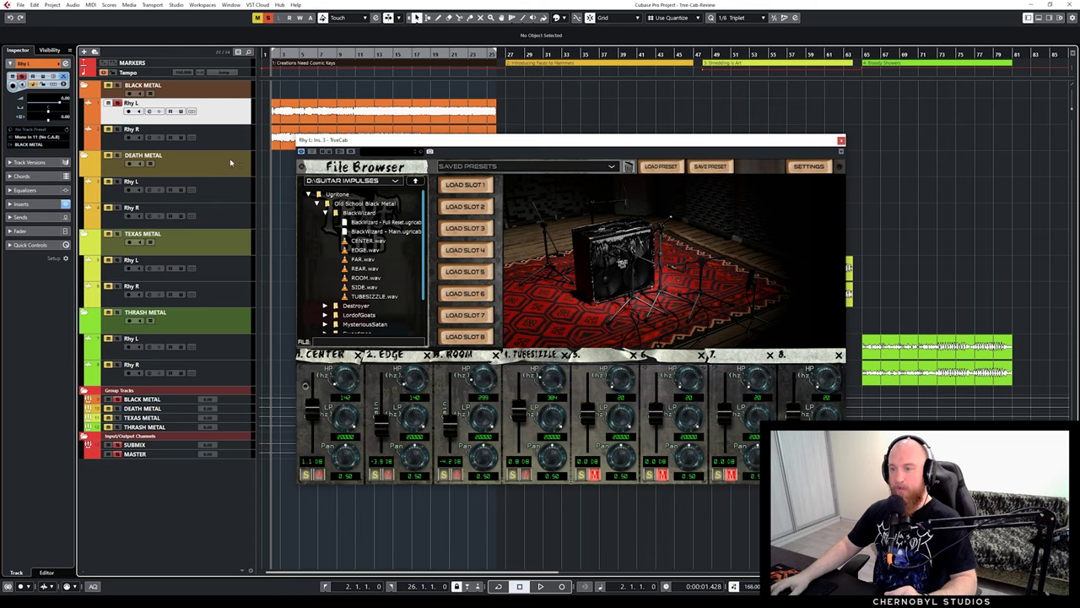
{"action": "left_click", "coordinate": [197, 145]}
{"action": "left_click", "coordinate": [236, 113]}
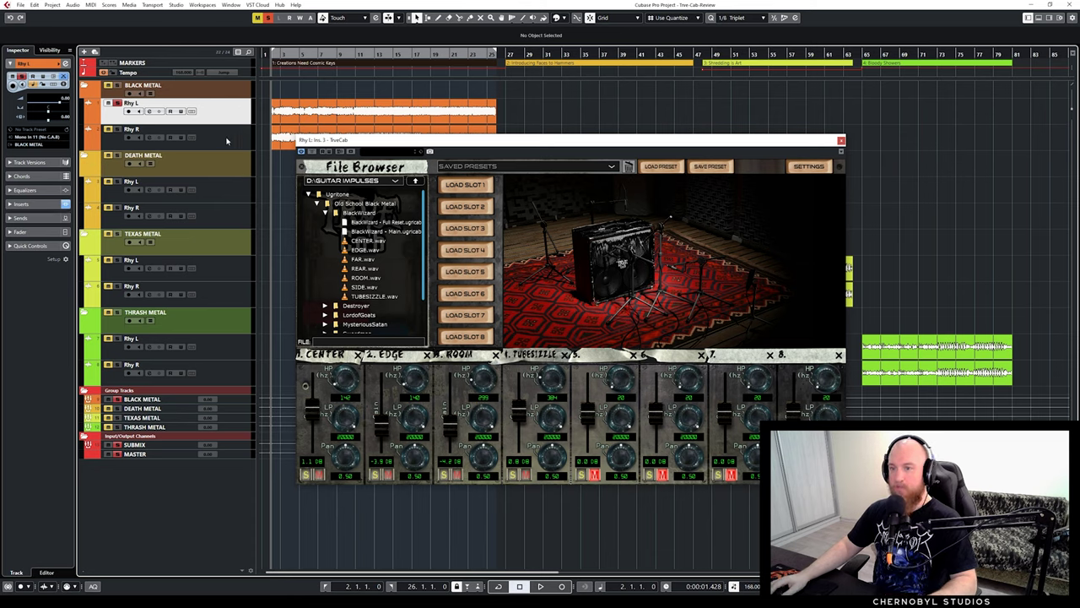
{"action": "key", "text": "space"}
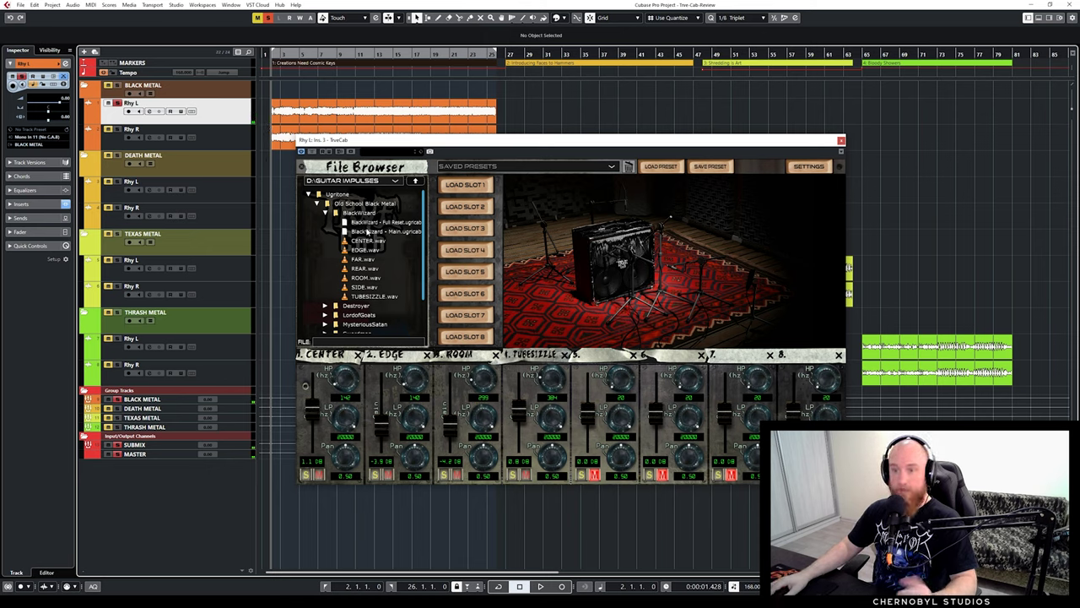
View the NA MRH810 V2 amp insert on Rhy L, close it and shift the TrveCab window slightly
{"action": "left_click", "coordinate": [34, 204]}
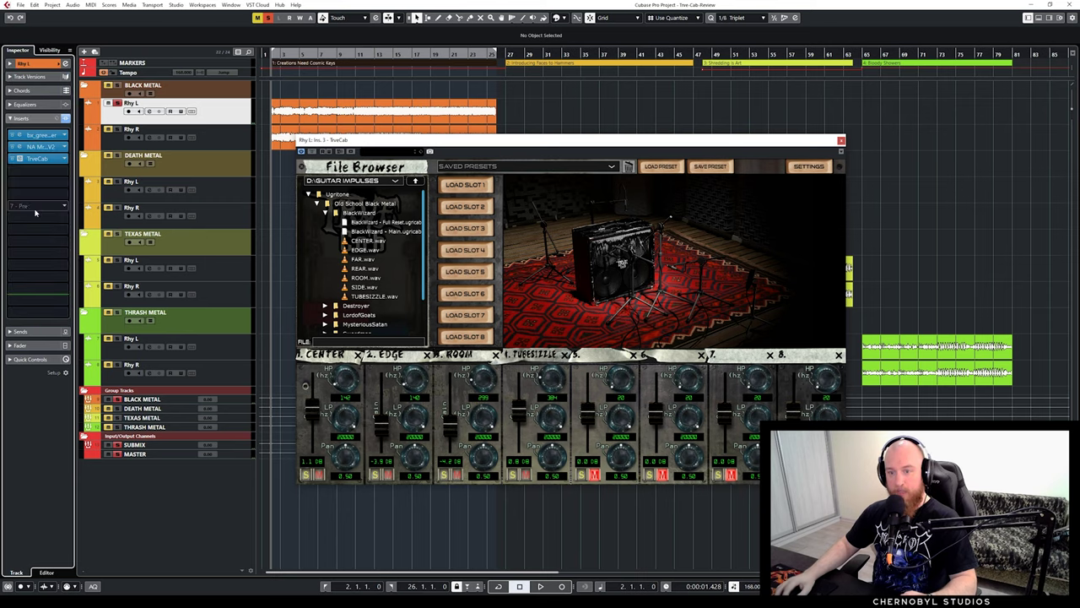
{"action": "left_click", "coordinate": [46, 146]}
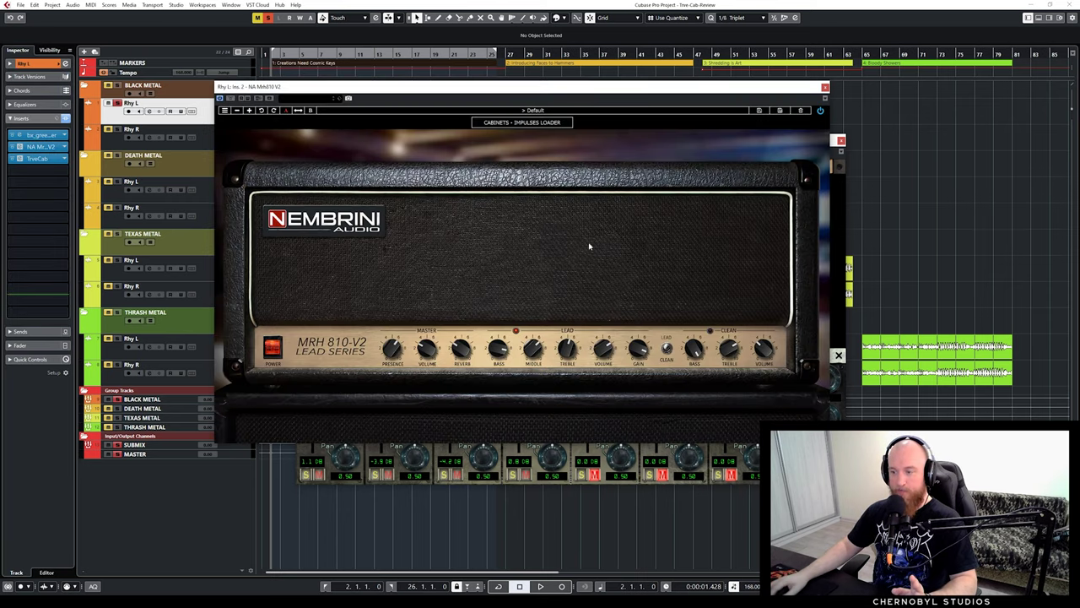
{"action": "left_click", "coordinate": [825, 87]}
{"action": "left_click_drag", "start_coordinate": [565, 142], "coordinate": [546, 136]}
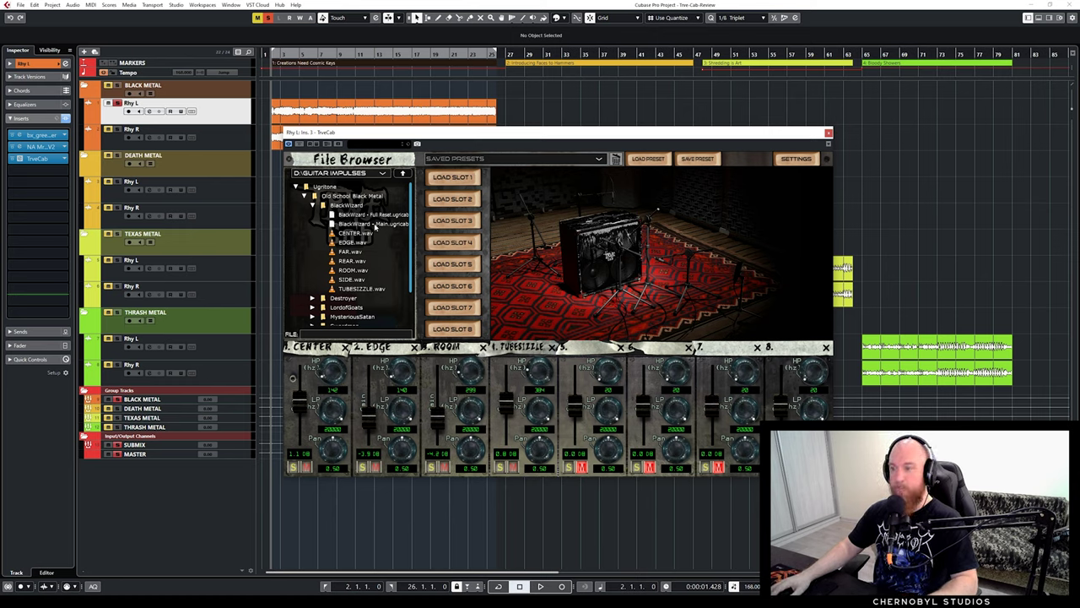
Load the BlackWizard - Main preset in TrveCab, start playback and reposition the plugin window over the arrangement
{"action": "left_click", "coordinate": [374, 224]}
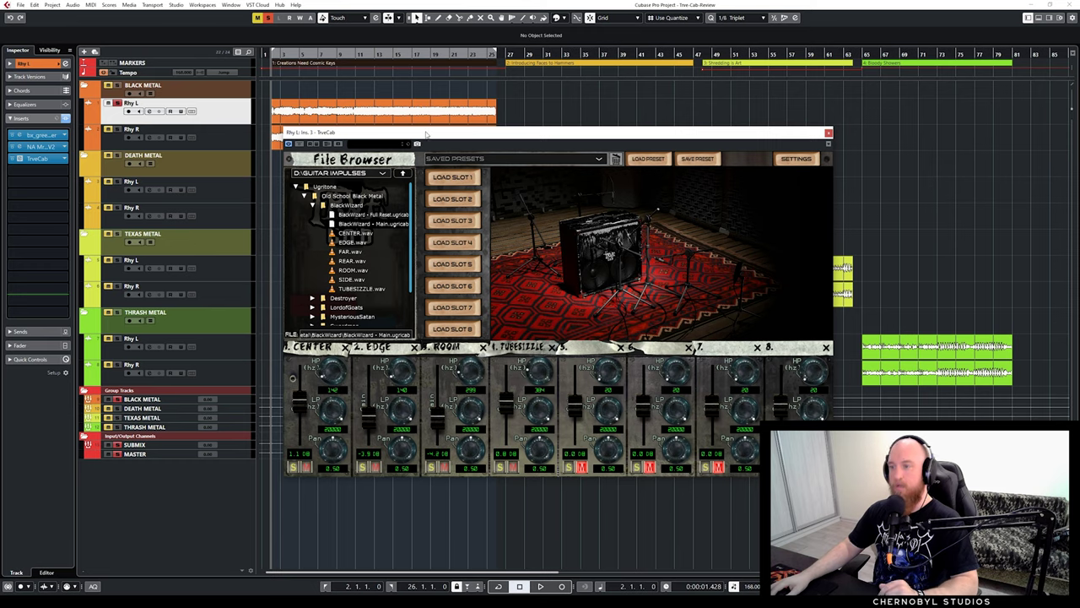
{"action": "left_click_drag", "start_coordinate": [427, 135], "coordinate": [437, 175]}
{"action": "key", "text": "space"}
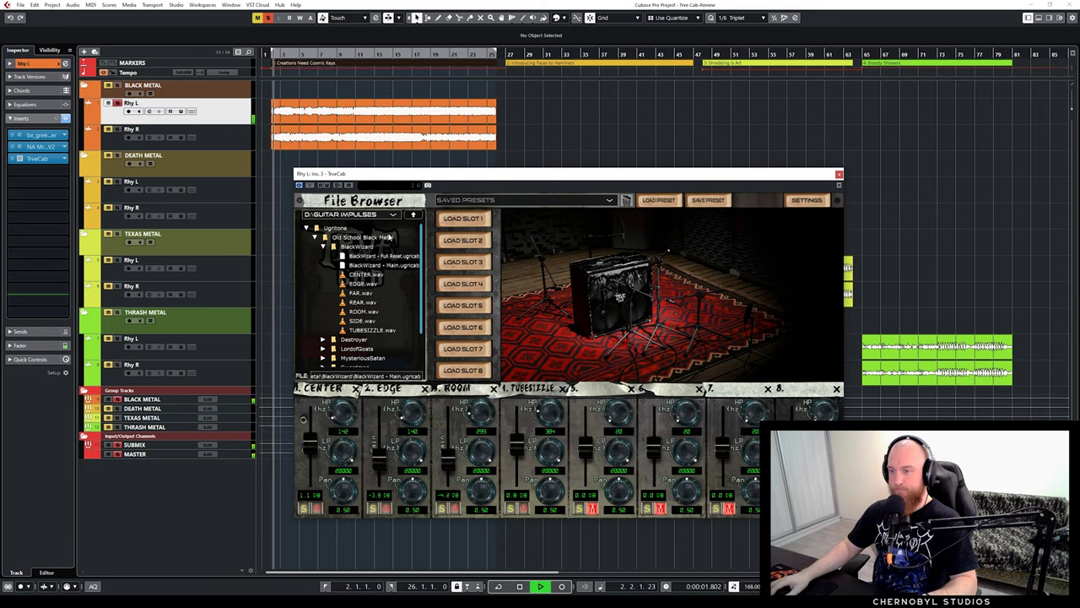
{"action": "left_click_drag", "start_coordinate": [449, 187], "coordinate": [425, 135]}
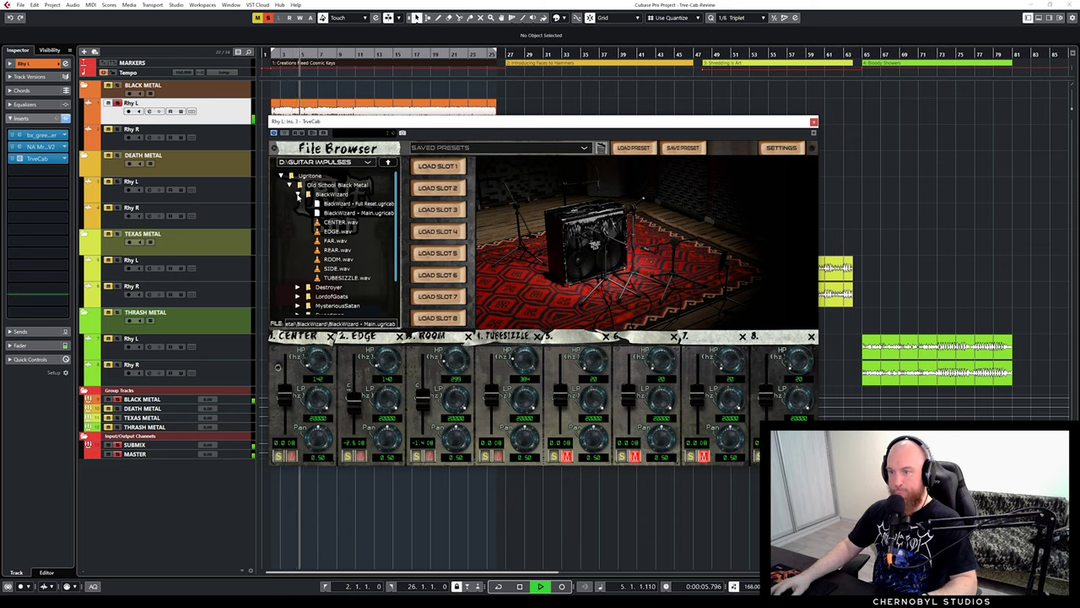
Audition the Destroyer - Main and LordofGoats - Main presets from their folders during playback
{"action": "left_click", "coordinate": [297, 287]}
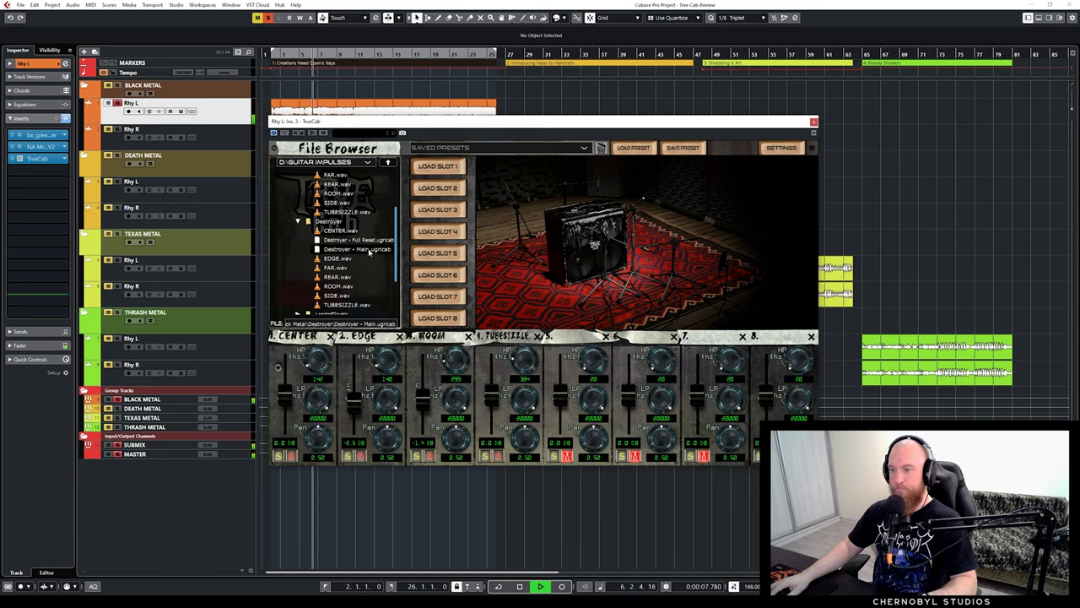
{"action": "scroll", "coordinate": [337, 253], "scroll_direction": "down", "scroll_amount": 2}
{"action": "left_click", "coordinate": [298, 255]}
{"action": "scroll", "coordinate": [297, 254], "scroll_direction": "down", "scroll_amount": 2}
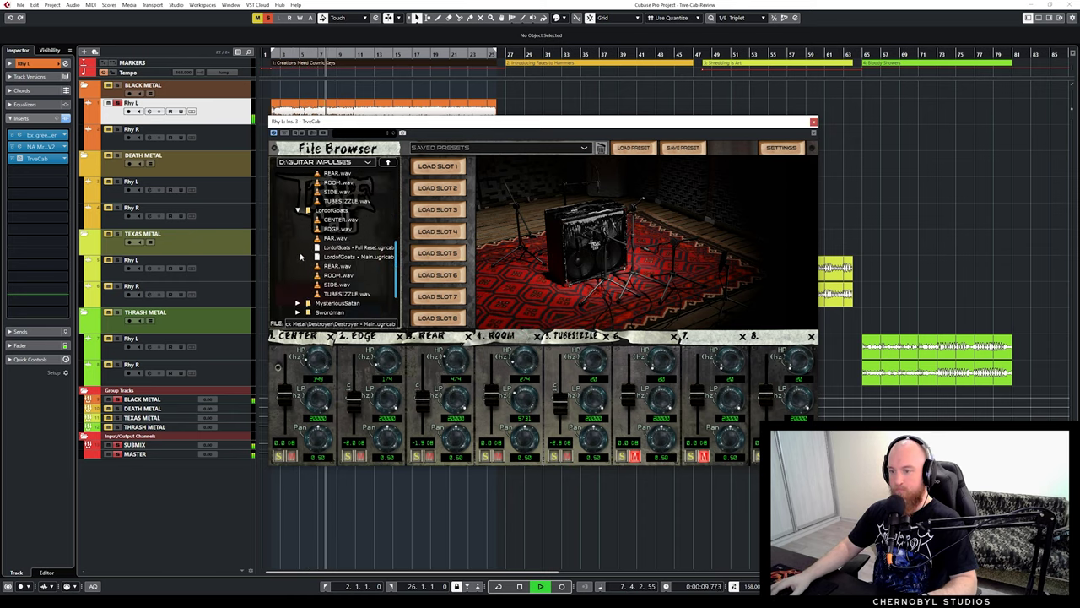
{"action": "double_click", "coordinate": [294, 258]}
Expand the MysteriousSatan folder and load its MysteriousSatan - Main preset while the track plays
{"action": "scroll", "coordinate": [291, 266], "scroll_direction": "down", "scroll_amount": 2}
{"action": "left_click", "coordinate": [291, 265]}
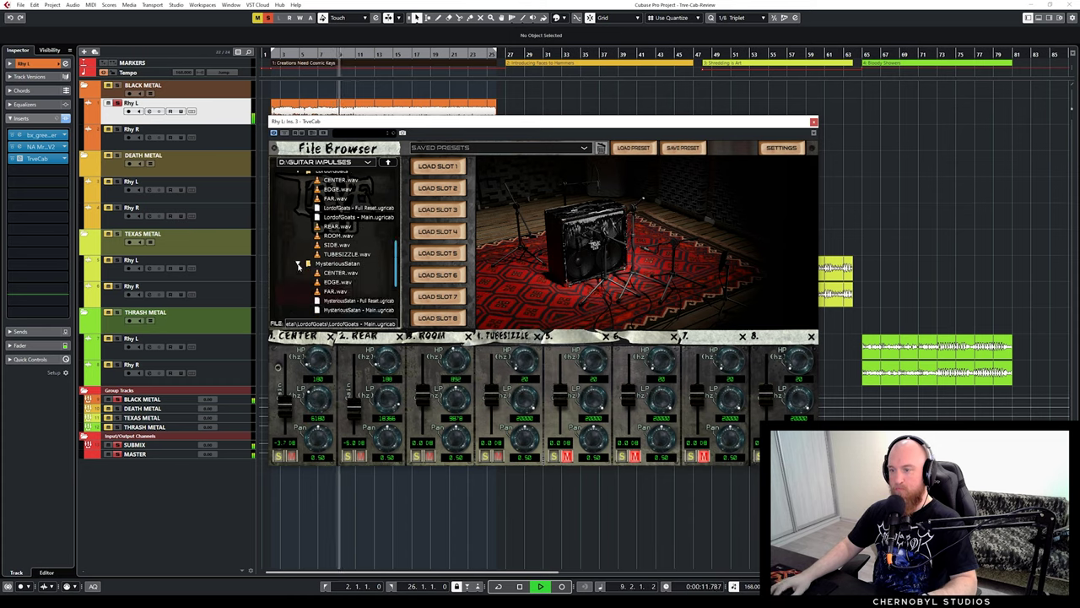
{"action": "scroll", "coordinate": [359, 313], "scroll_direction": "down", "scroll_amount": 2}
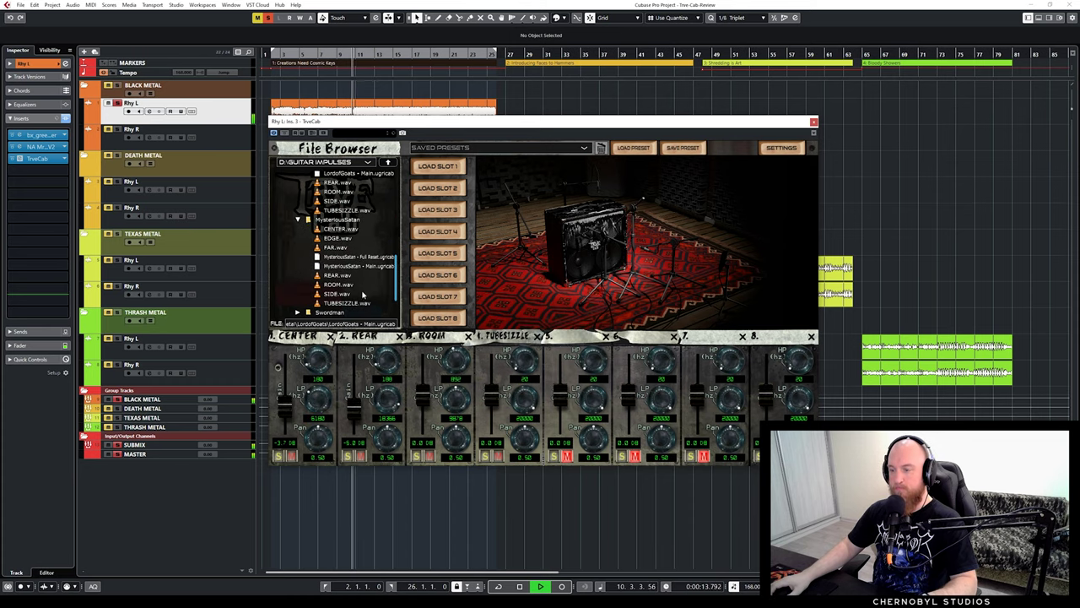
{"action": "double_click", "coordinate": [350, 268]}
Expand the Swordman folder and load its Swordman - Main preset while the track plays
{"action": "scroll", "coordinate": [321, 270], "scroll_direction": "down", "scroll_amount": 2}
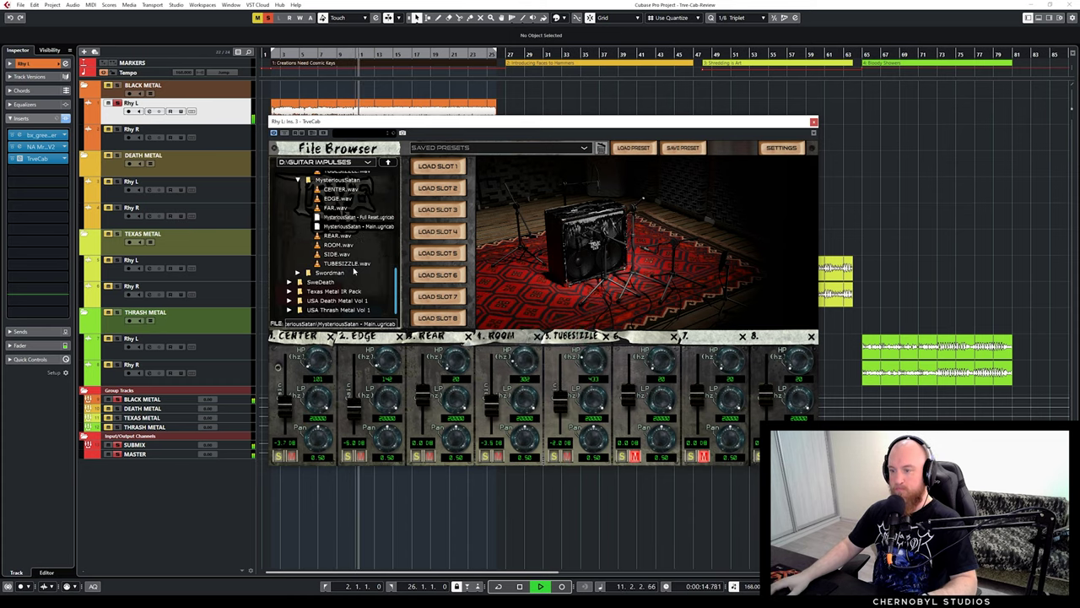
{"action": "left_click", "coordinate": [304, 273]}
{"action": "scroll", "coordinate": [331, 270], "scroll_direction": "down", "scroll_amount": 3}
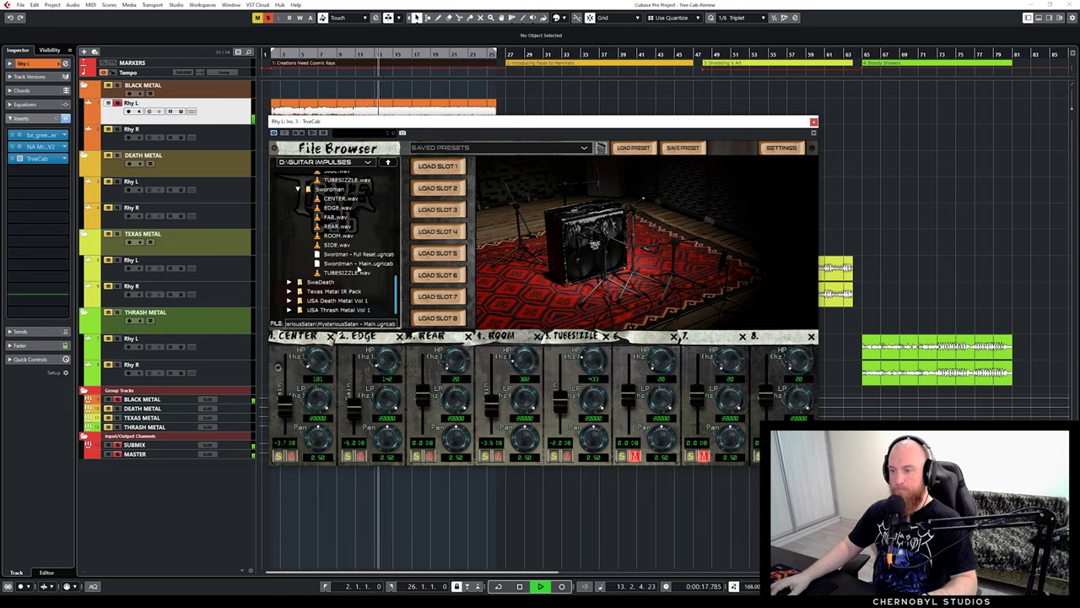
{"action": "double_click", "coordinate": [358, 264]}
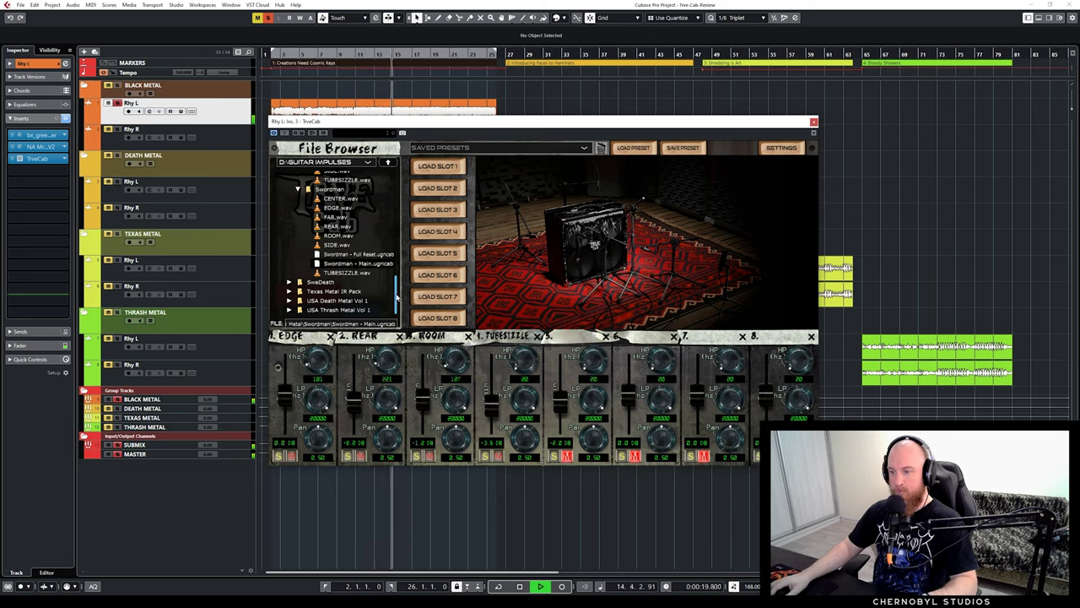
Stop playback, reload the BlackWizard - Main preset and audition it on the Rhy L track
{"action": "scroll", "coordinate": [395, 293], "scroll_direction": "up", "scroll_amount": 2}
{"action": "scroll", "coordinate": [397, 291], "scroll_direction": "up", "scroll_amount": 4}
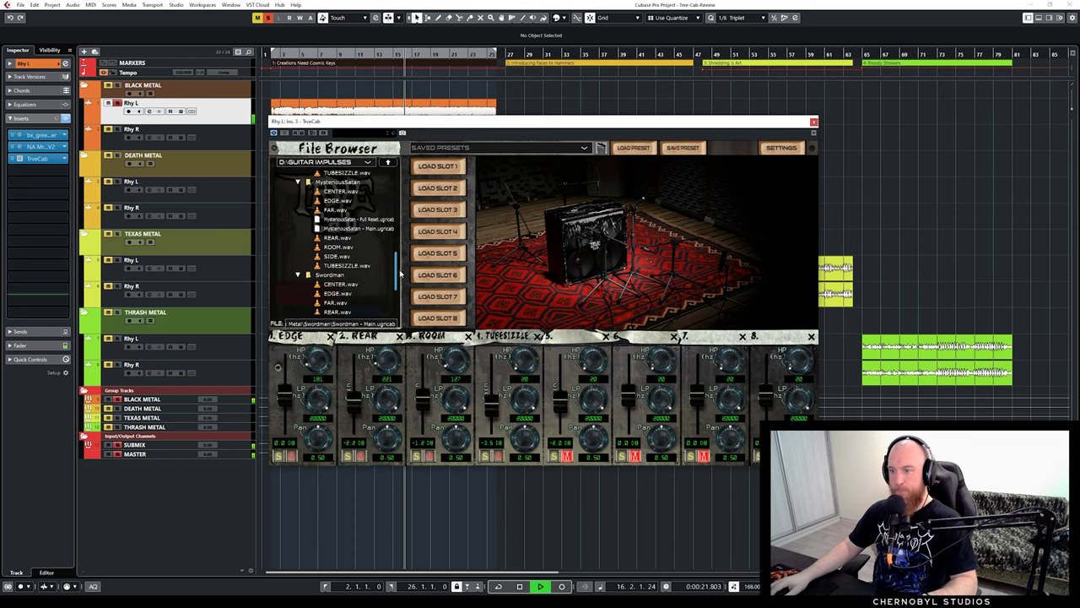
{"action": "scroll", "coordinate": [400, 266], "scroll_direction": "up", "scroll_amount": 10}
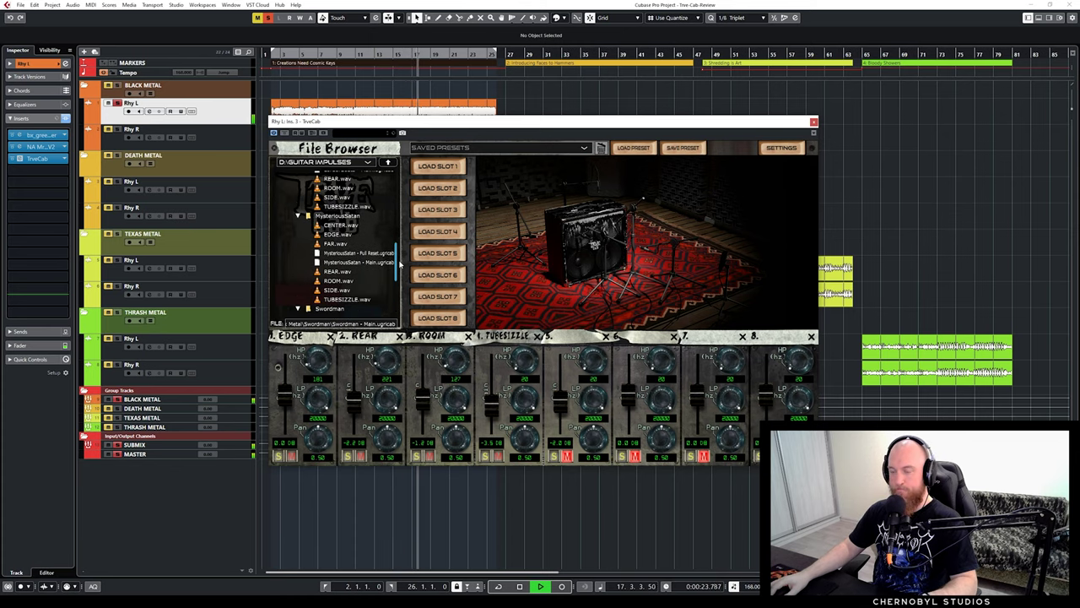
{"action": "scroll", "coordinate": [371, 216], "scroll_direction": "down", "scroll_amount": 3}
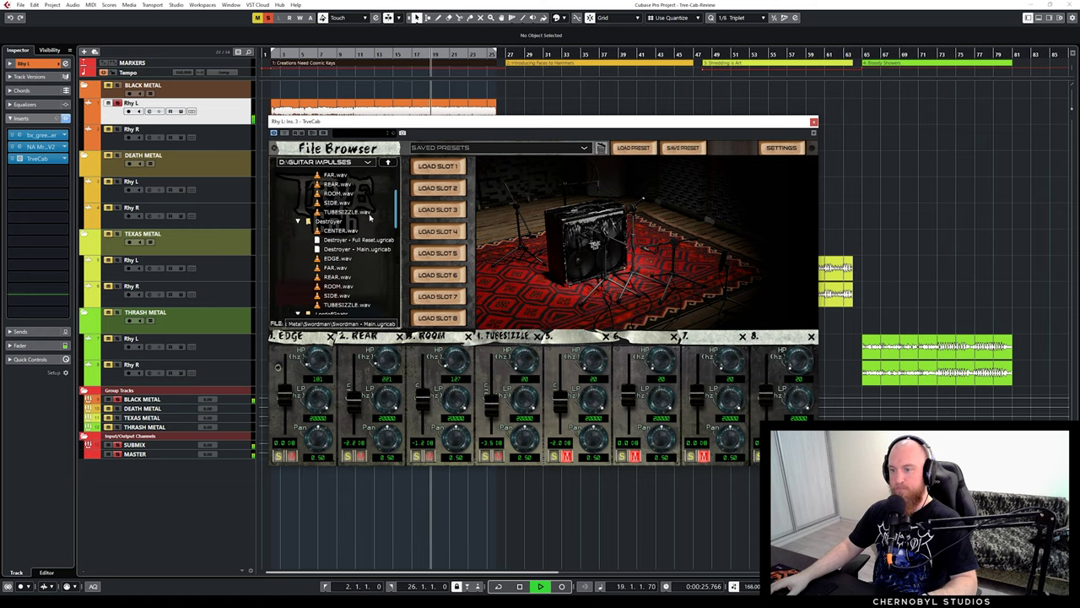
{"action": "key", "text": "space"}
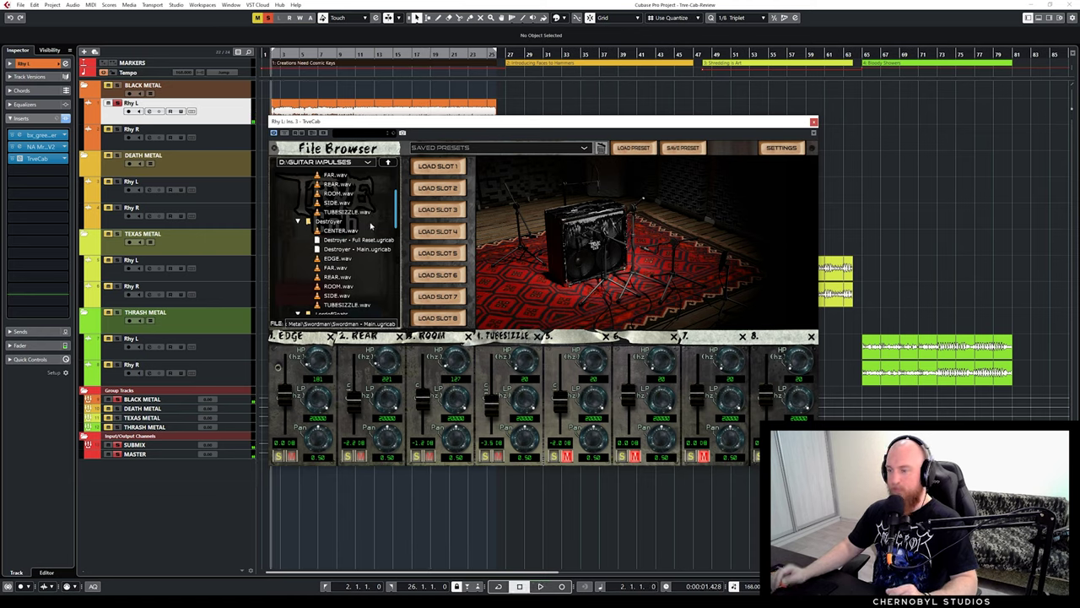
{"action": "mouse_move", "coordinate": [396, 221]}
{"action": "left_mouse_down"}
{"action": "mouse_move", "coordinate": [404, 287]}
{"action": "mouse_move", "coordinate": [399, 200]}
{"action": "left_mouse_up"}
{"action": "double_click", "coordinate": [368, 214]}
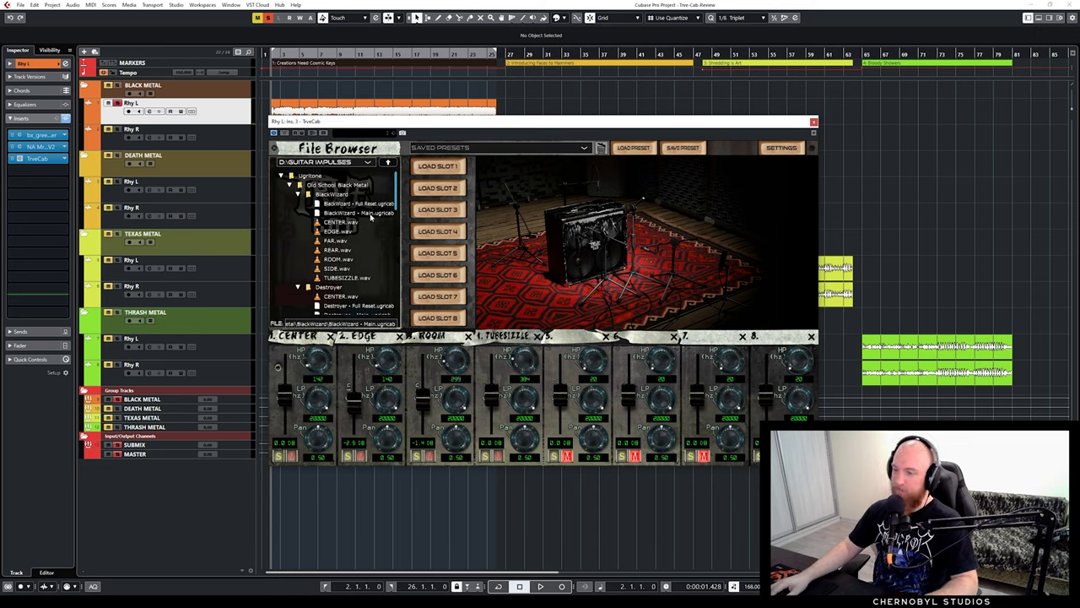
{"action": "key", "text": "space"}
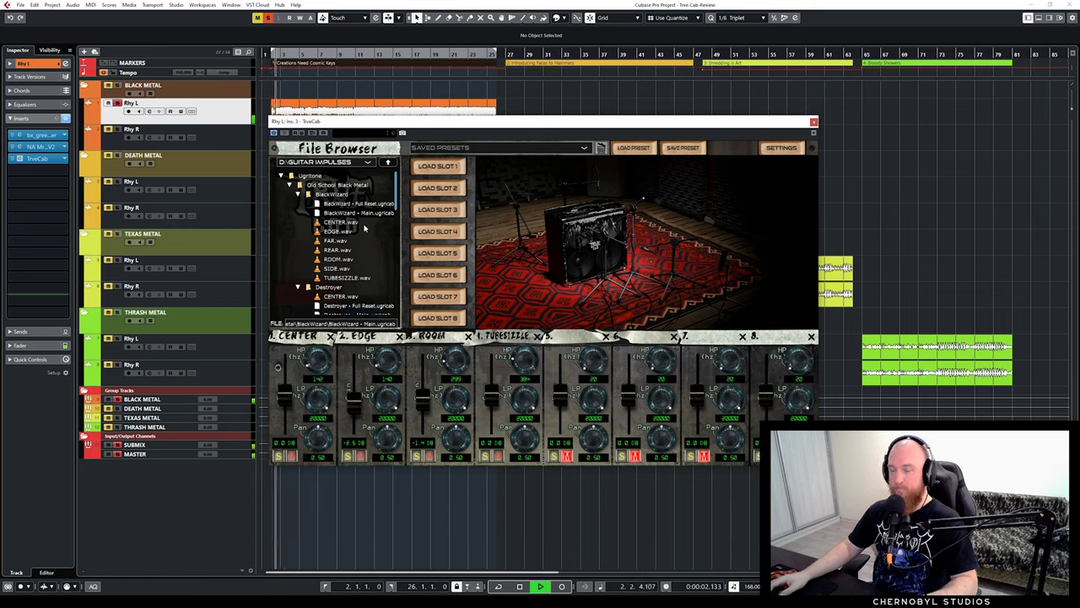
{"action": "key", "text": "space"}
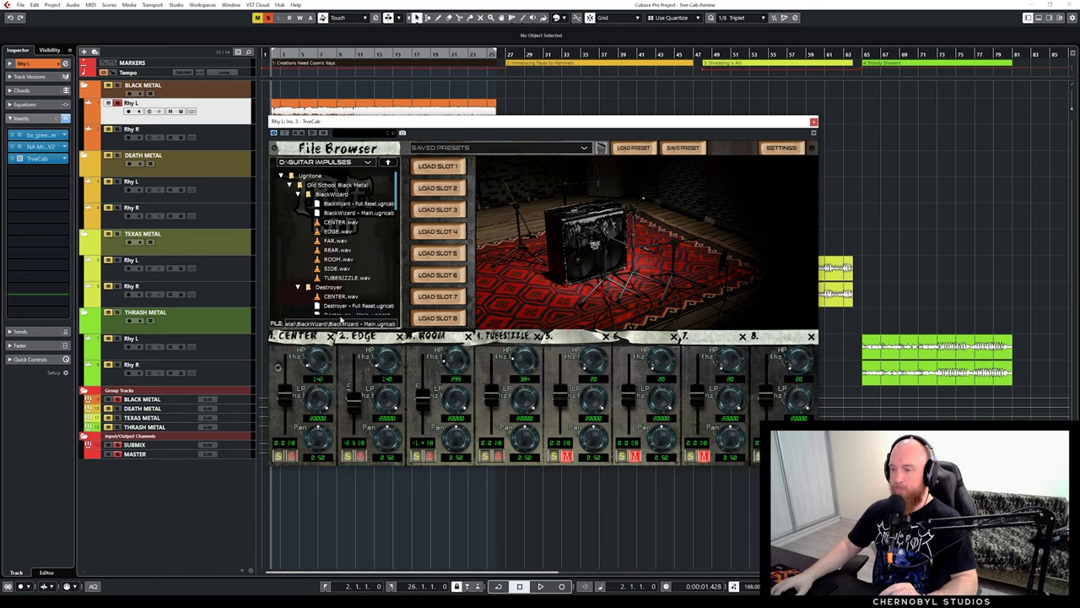
Collapse the Destroyer, LordofGoats, MysteriousSatan and Swordman folders in the file browser and move the TrveCab window
{"action": "left_click", "coordinate": [297, 289]}
{"action": "left_click", "coordinate": [297, 304]}
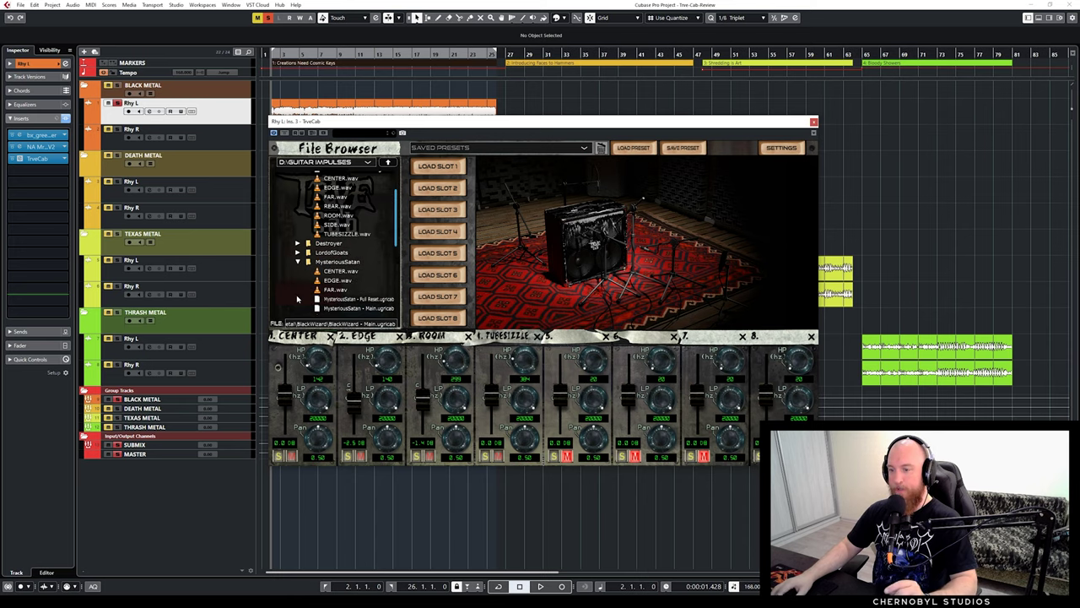
{"action": "left_click", "coordinate": [297, 263]}
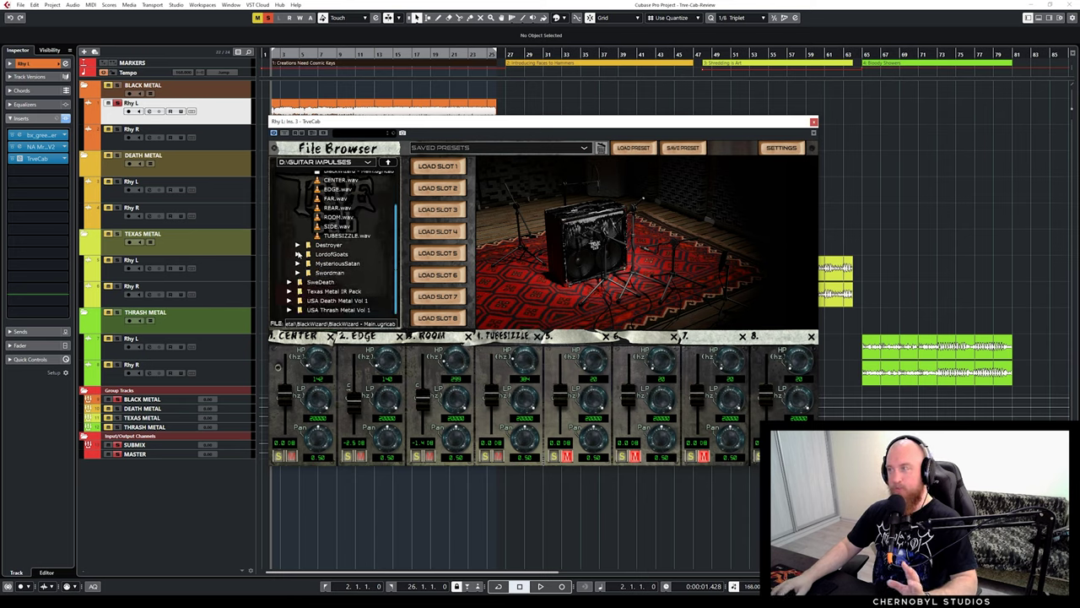
{"action": "scroll", "coordinate": [304, 270], "scroll_direction": "up", "scroll_amount": 2}
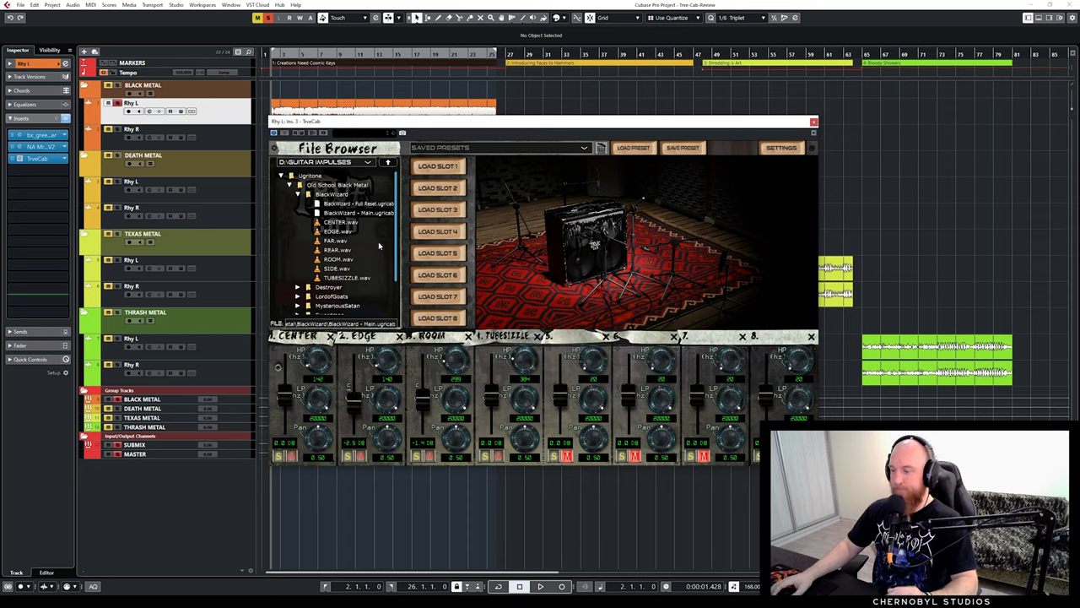
{"action": "left_click_drag", "start_coordinate": [444, 121], "coordinate": [481, 106]}
Solo the TubeSizzle slot and, during playback, raise its gain to 6.0 dB and then set it to 4.3 dB
{"action": "left_click", "coordinate": [521, 438]}
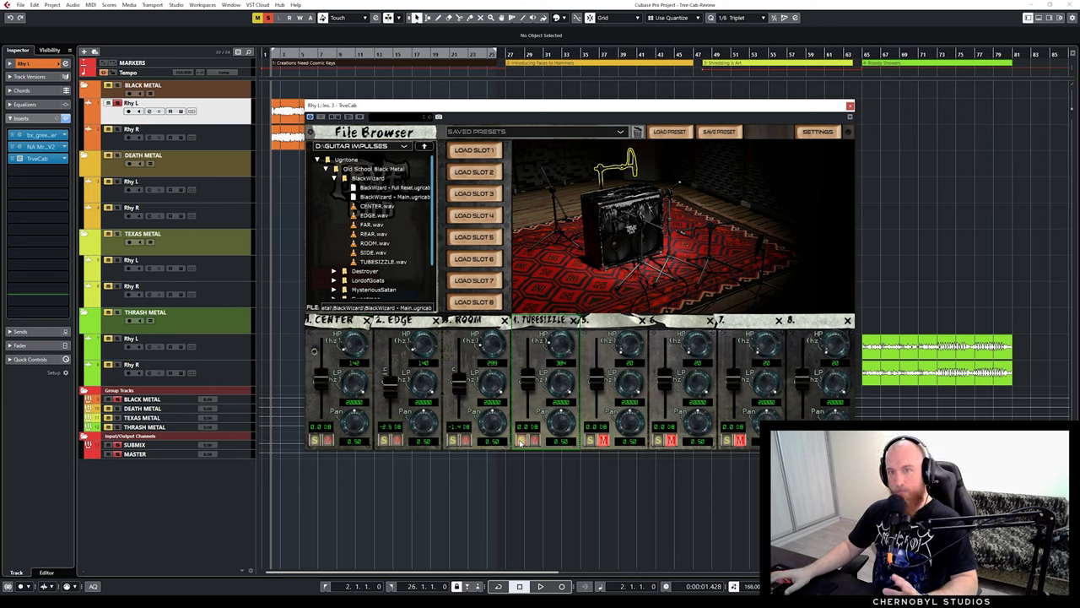
{"action": "left_click", "coordinate": [521, 440]}
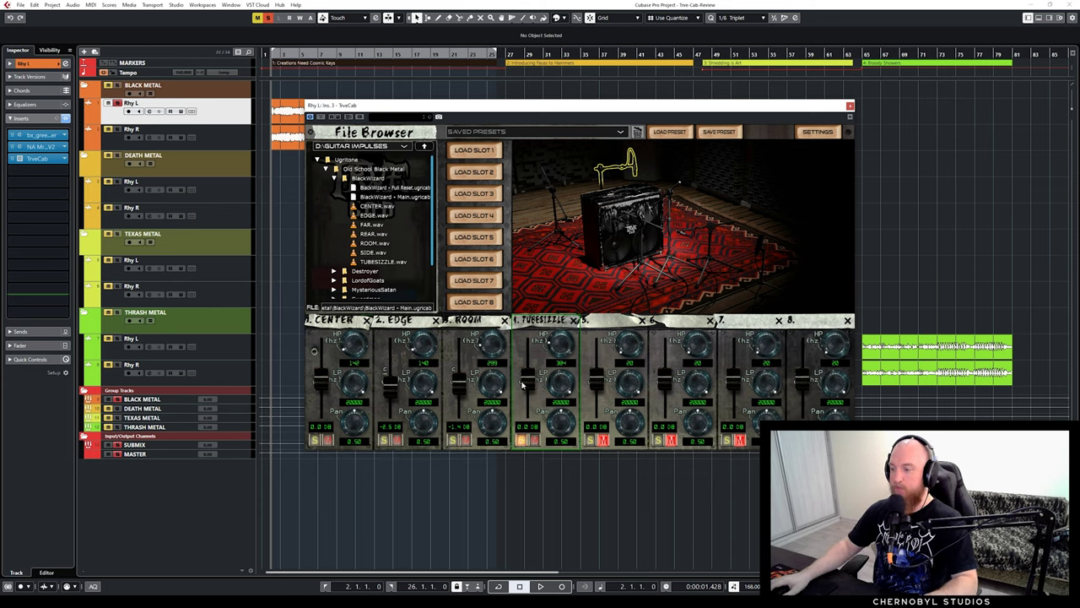
{"action": "key", "text": "space"}
{"action": "left_click_drag", "start_coordinate": [525, 377], "coordinate": [526, 346]}
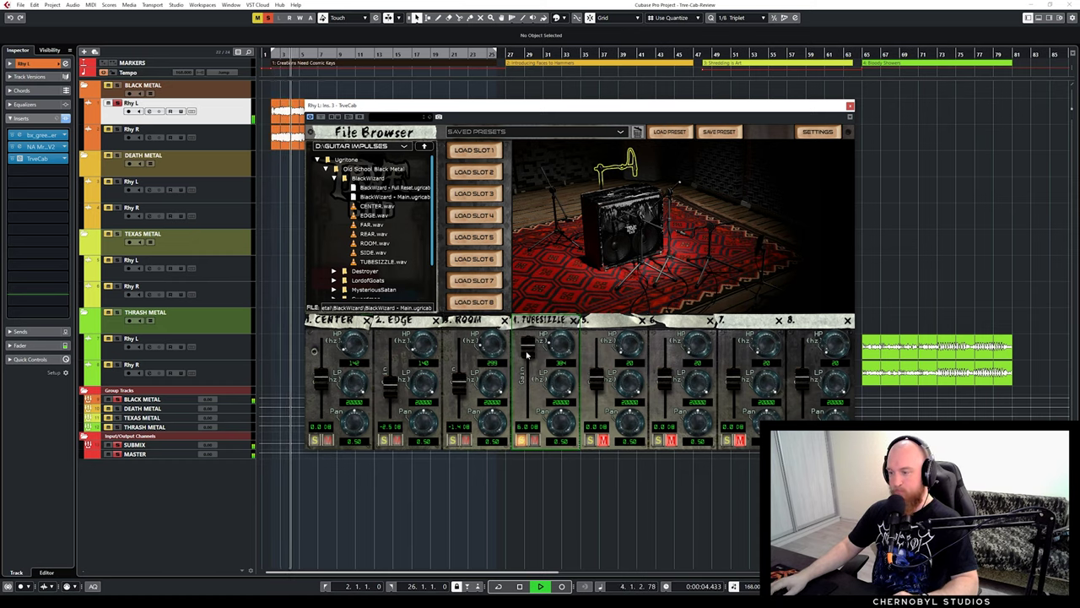
{"action": "left_click_drag", "start_coordinate": [528, 352], "coordinate": [532, 376]}
{"action": "key", "text": "space"}
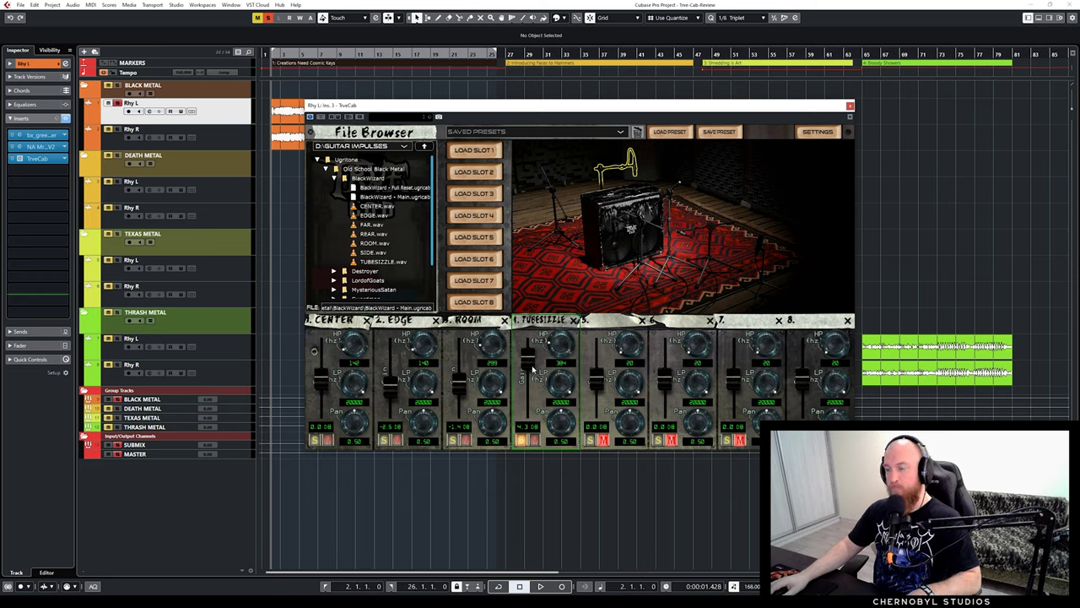
Pull the TubeSizzle, Room and Edge slot gains down to -INF dB and unsolo TubeSizzle
{"action": "left_click_drag", "start_coordinate": [533, 369], "coordinate": [530, 412]}
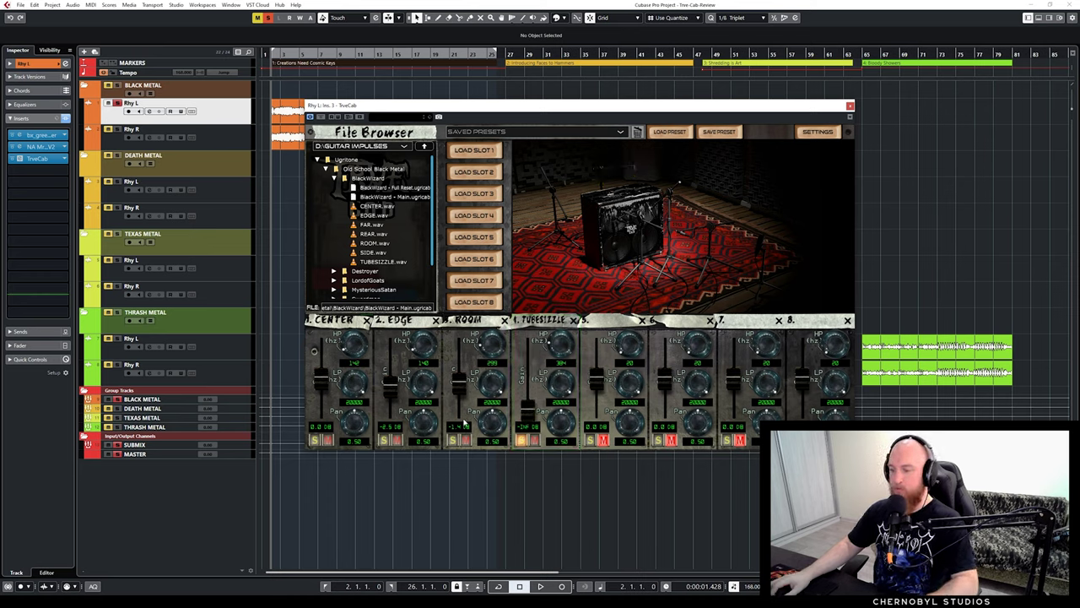
{"action": "left_click_drag", "start_coordinate": [459, 379], "coordinate": [459, 414]}
{"action": "left_click_drag", "start_coordinate": [390, 380], "coordinate": [390, 414]}
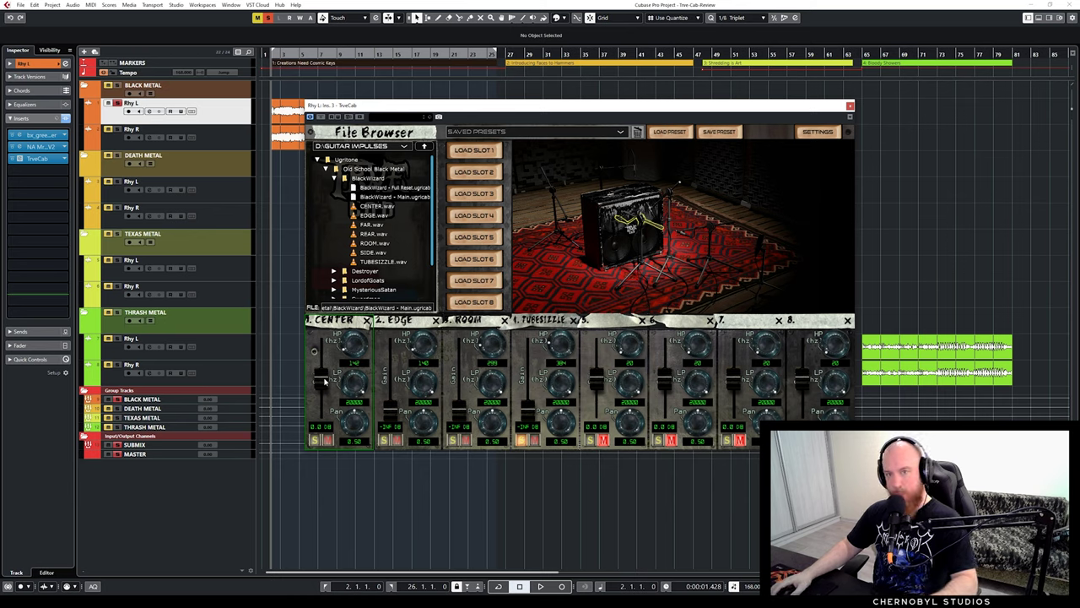
{"action": "left_click", "coordinate": [404, 396]}
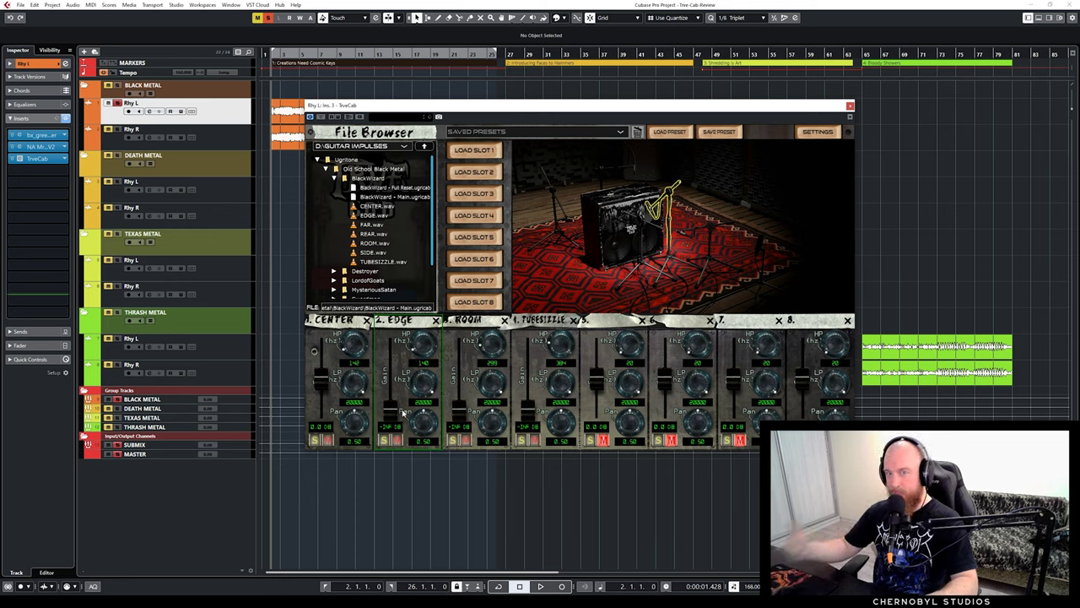
During playback, raise the Edge, Room and TubeSizzle slot gains to about 2.6, -5.6 and -0.8 dB, and mute TubeSizzle
{"action": "key", "text": "space"}
{"action": "left_click_drag", "start_coordinate": [390, 418], "coordinate": [390, 346]}
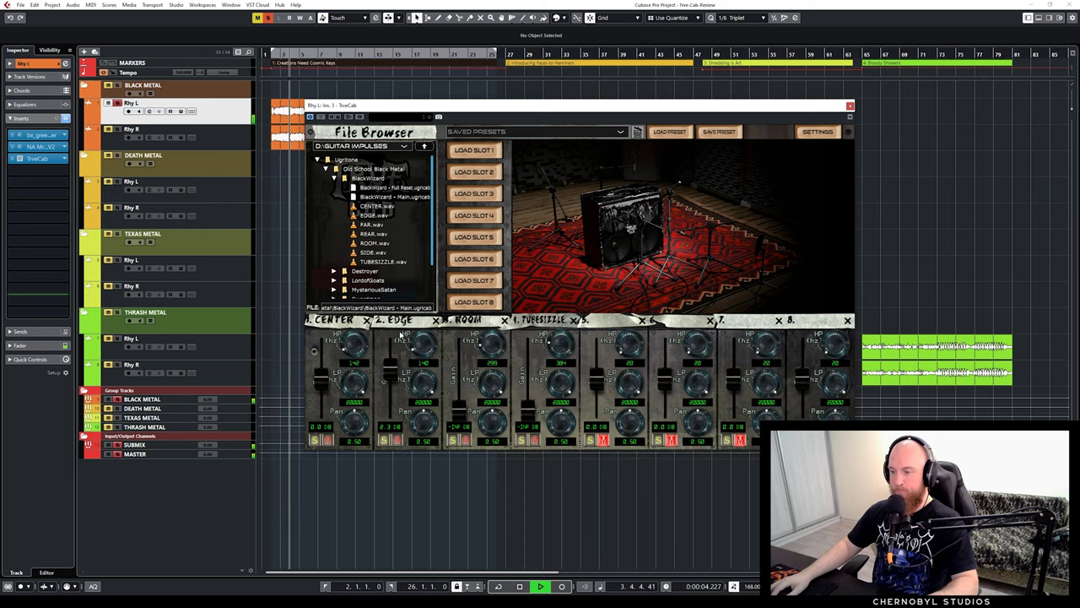
{"action": "mouse_move", "coordinate": [457, 409]}
{"action": "left_mouse_down"}
{"action": "mouse_move", "coordinate": [459, 381]}
{"action": "mouse_move", "coordinate": [462, 400]}
{"action": "mouse_move", "coordinate": [468, 390]}
{"action": "left_mouse_up"}
{"action": "left_click_drag", "start_coordinate": [528, 412], "coordinate": [526, 379]}
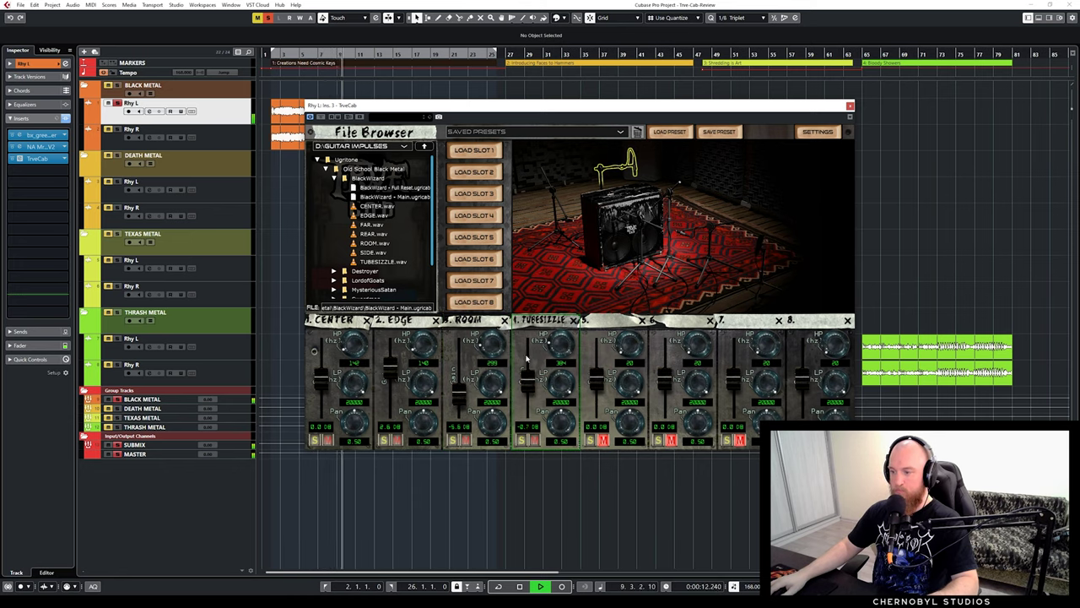
{"action": "left_click", "coordinate": [535, 440]}
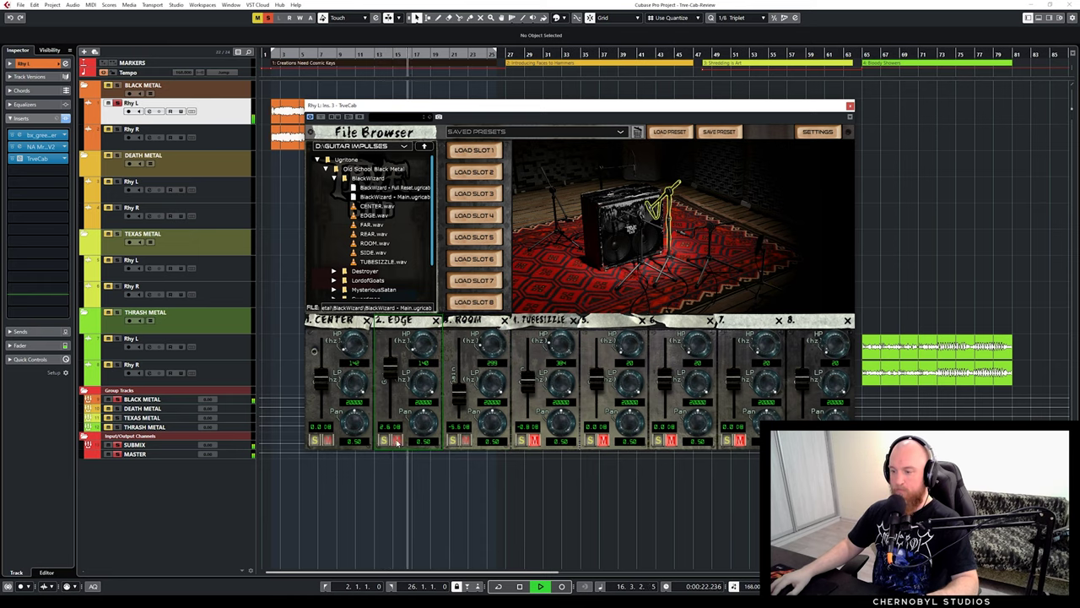
{"action": "key", "text": "space"}
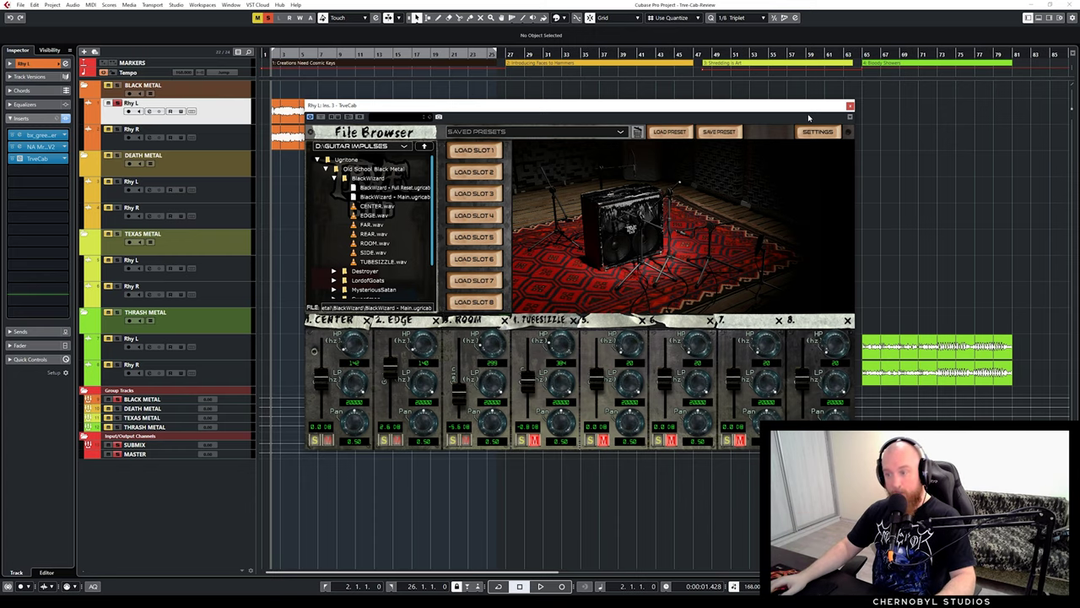
In the MixConsole, pan the BLACK METAL Rhy L channel left and unsolo it, and audition both black metal guitars together
{"action": "left_click", "coordinate": [849, 105]}
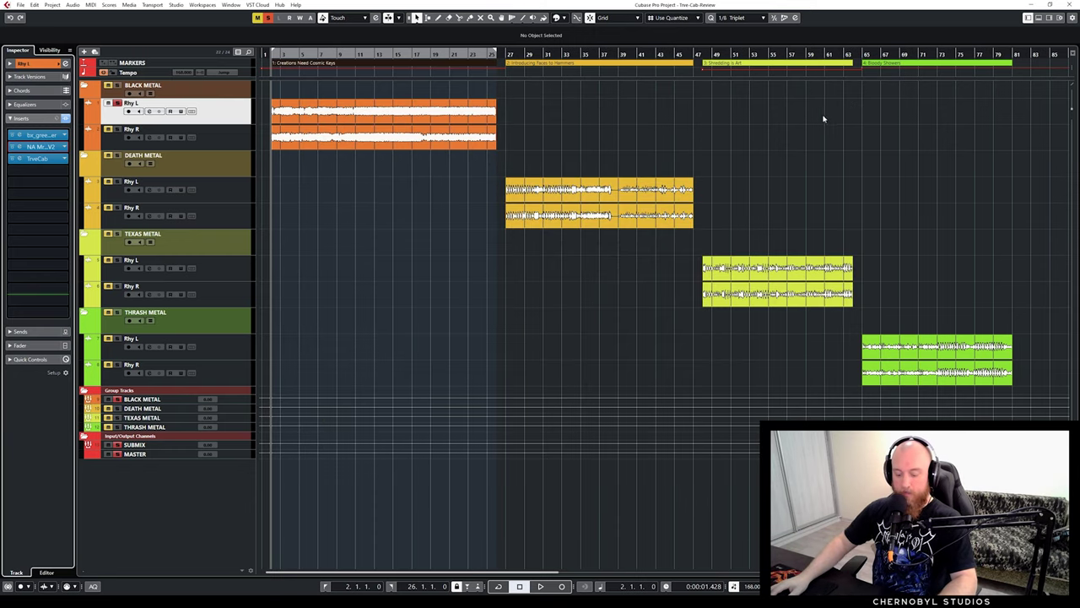
{"action": "key", "text": "F3"}
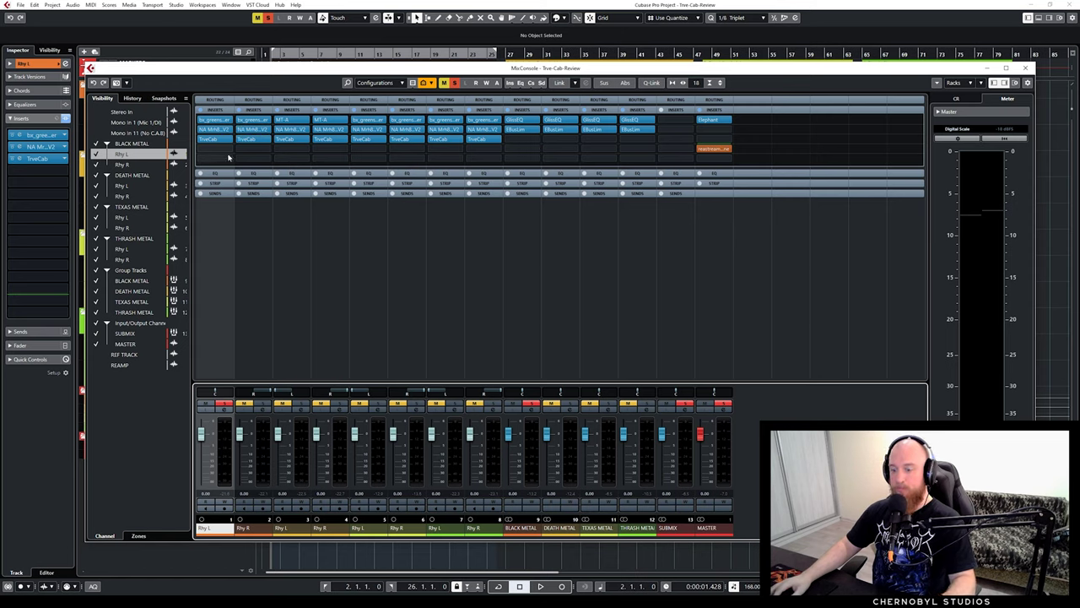
{"action": "left_click", "coordinate": [216, 140]}
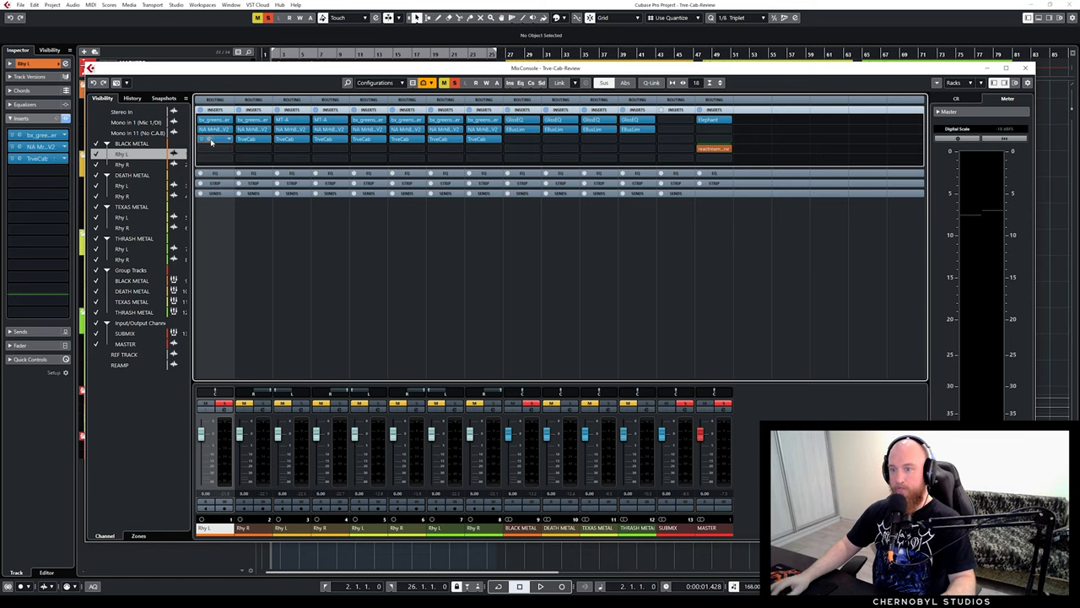
{"action": "left_click", "coordinate": [215, 391]}
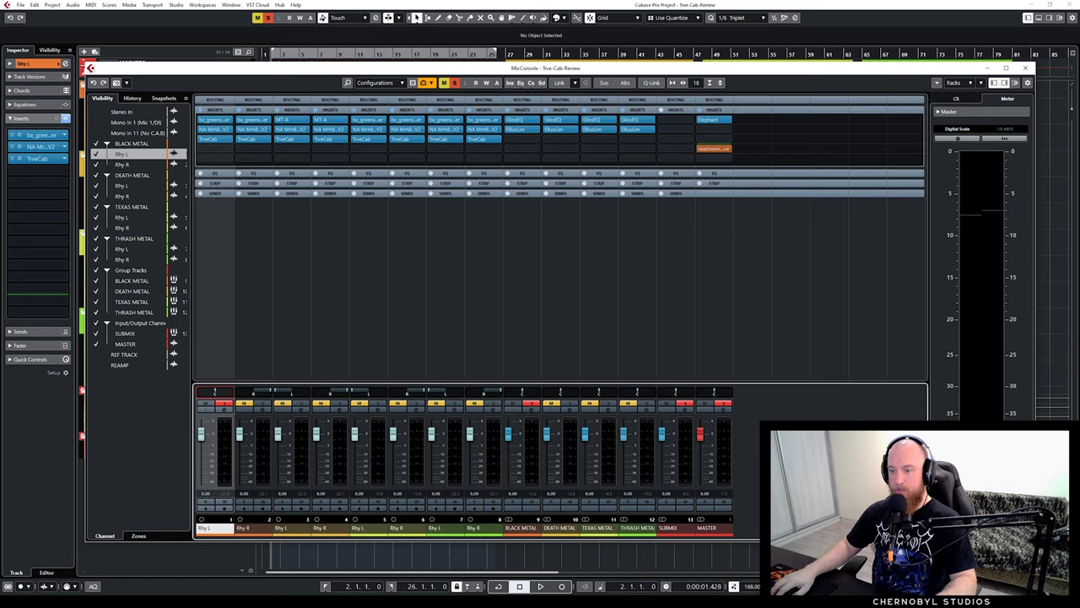
{"action": "left_click", "coordinate": [225, 403]}
{"action": "key", "text": "space"}
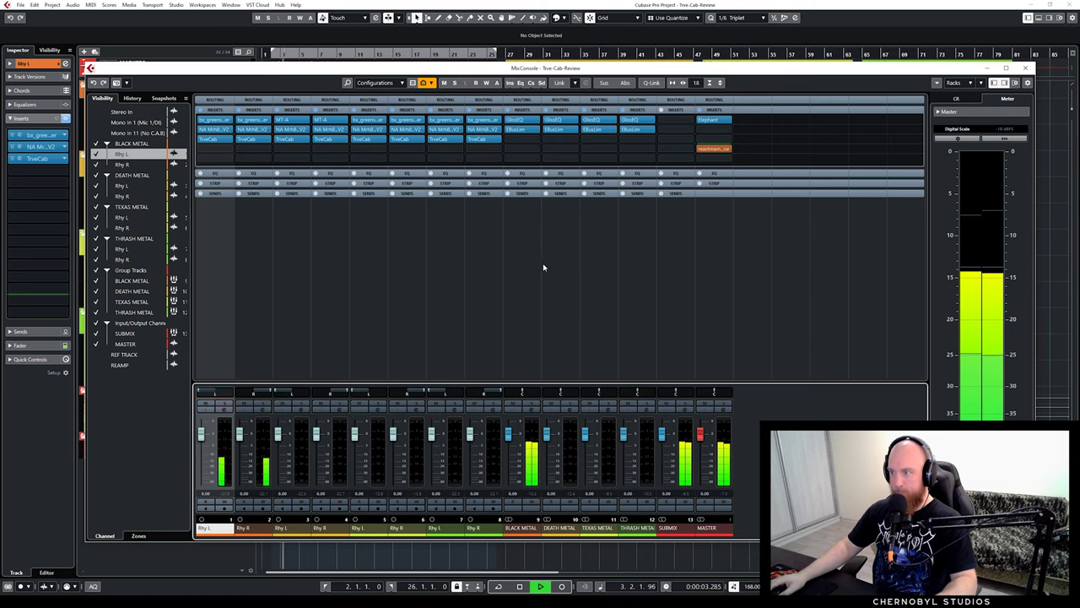
{"action": "key", "text": "space"}
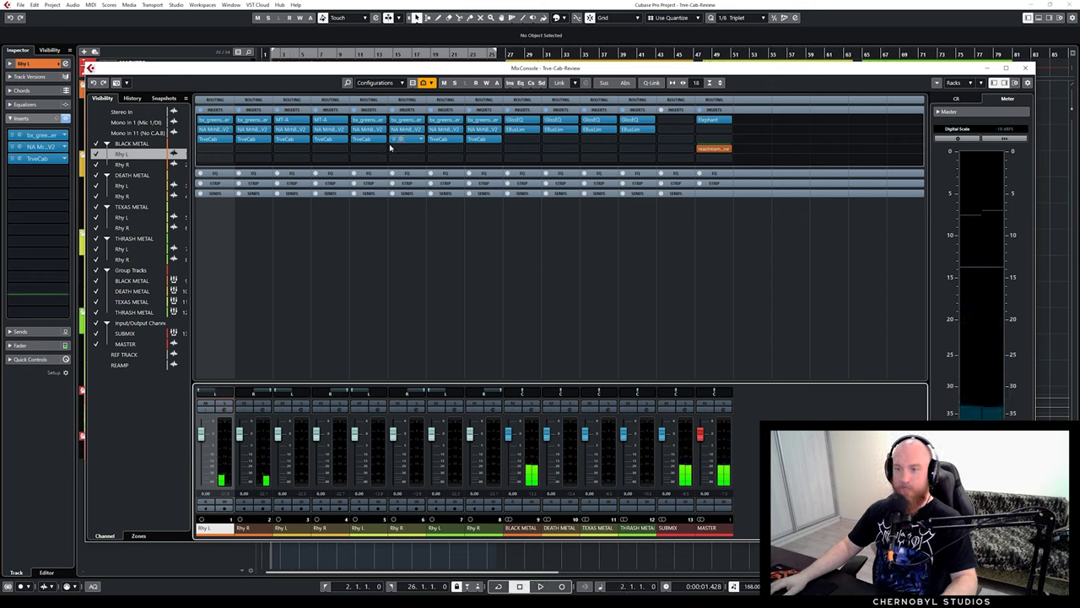
Check the TrveCab microphone slots on the BLACK METAL Rhy L channel and close the plugin
{"action": "left_click", "coordinate": [216, 140]}
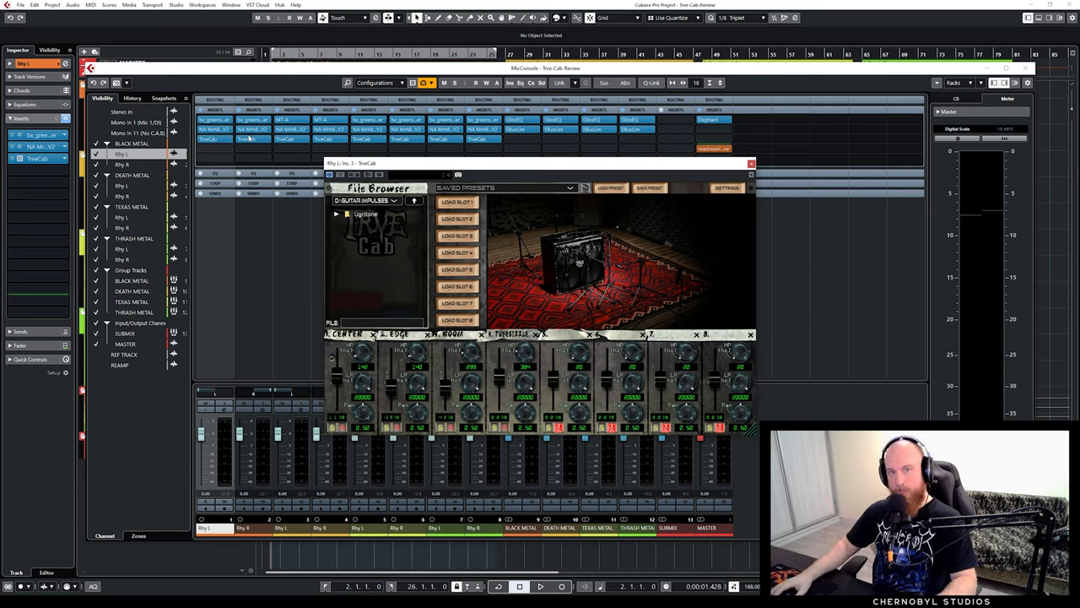
{"action": "left_click_drag", "start_coordinate": [527, 169], "coordinate": [477, 163]}
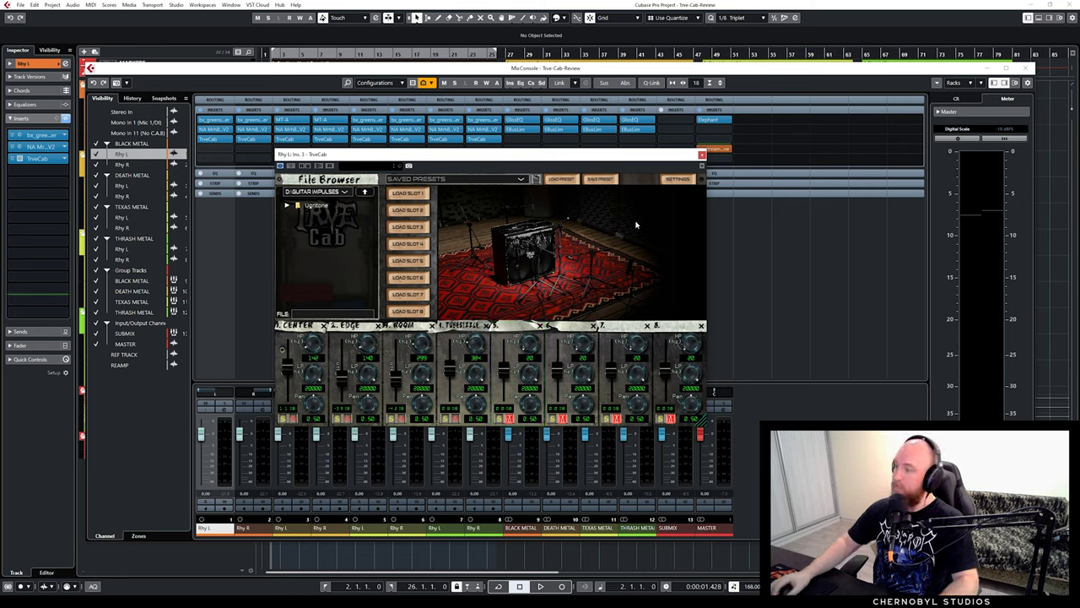
{"action": "left_click", "coordinate": [701, 154]}
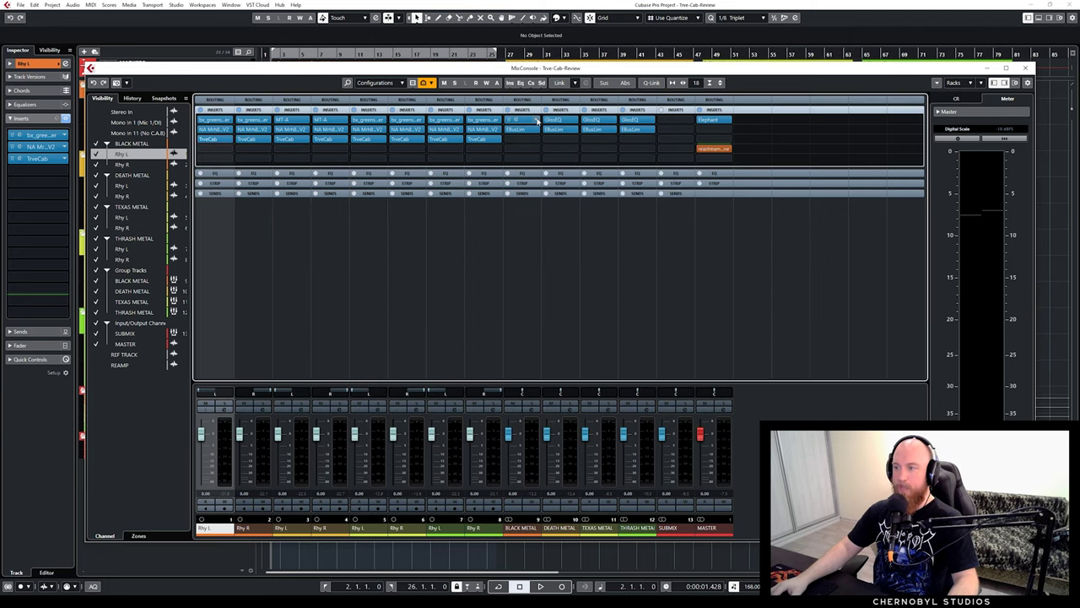
Open GlissEQ and EBusLim from the BLACK METAL group side by side and examine their response during a short playback
{"action": "left_click", "coordinate": [527, 122]}
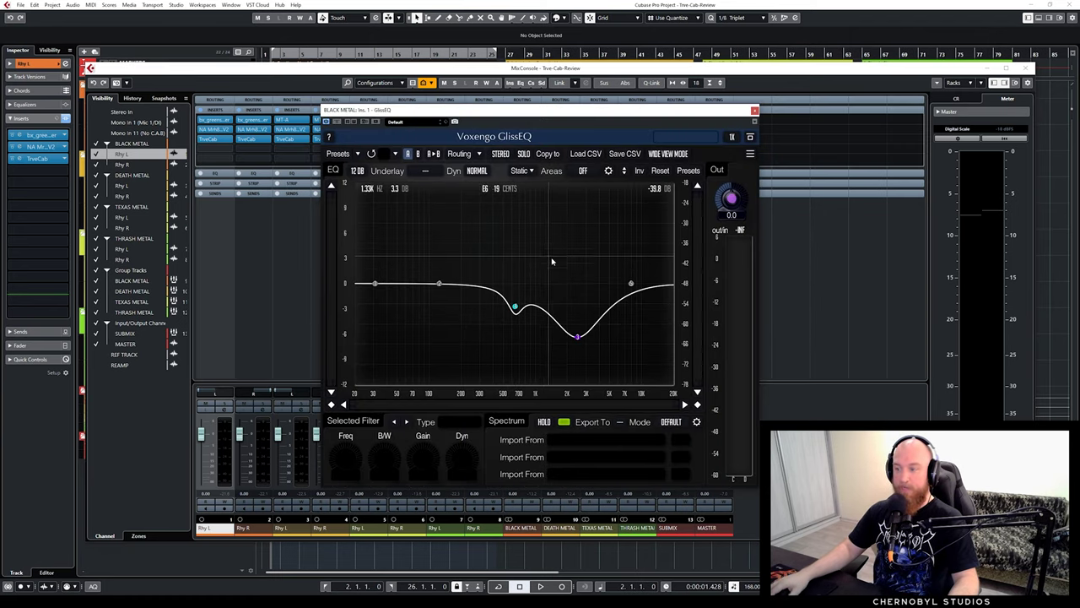
{"action": "left_click_drag", "start_coordinate": [558, 117], "coordinate": [347, 192]}
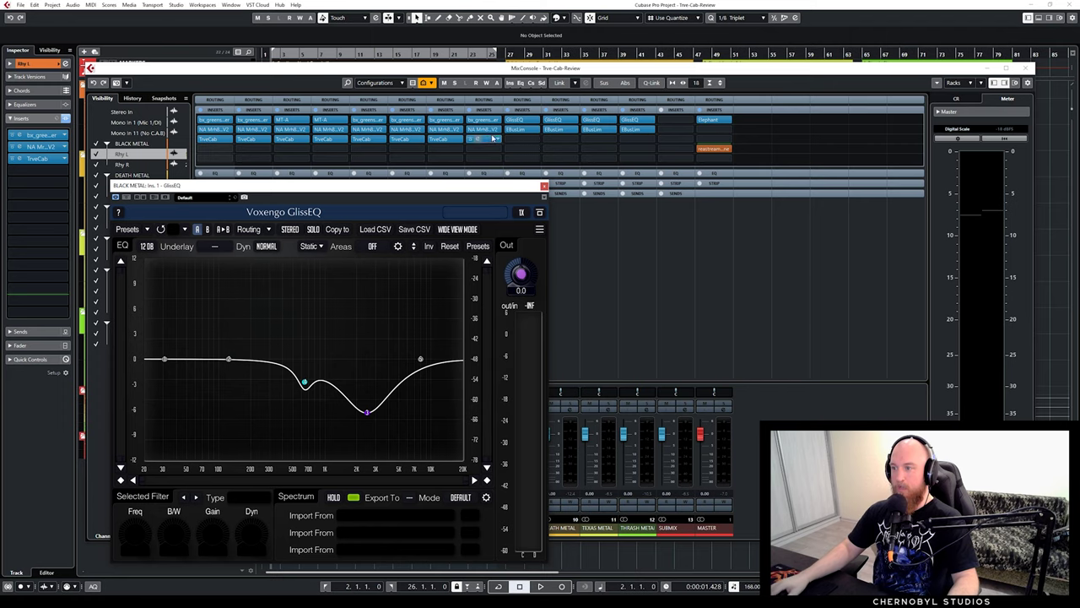
{"action": "left_click", "coordinate": [523, 130]}
{"action": "left_click_drag", "start_coordinate": [473, 160], "coordinate": [720, 141]}
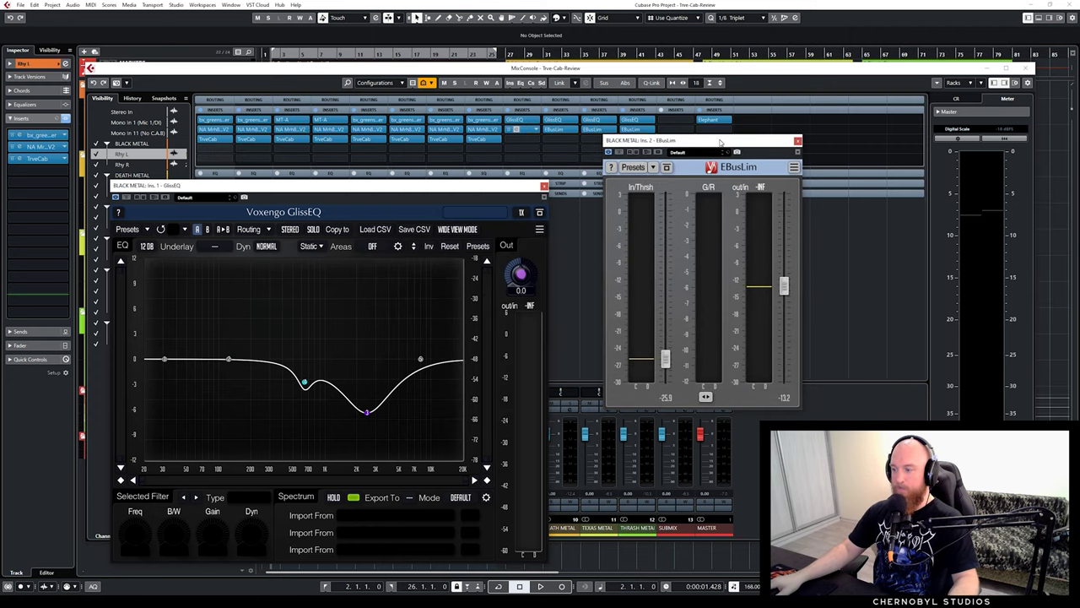
{"action": "left_click_drag", "start_coordinate": [476, 186], "coordinate": [410, 150]}
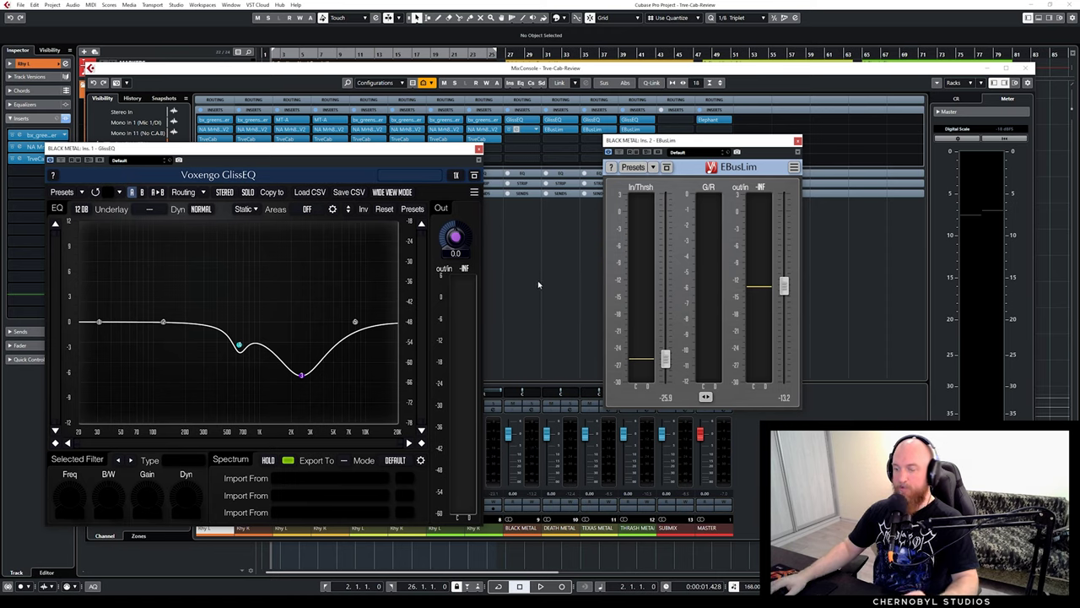
{"action": "key", "text": "space"}
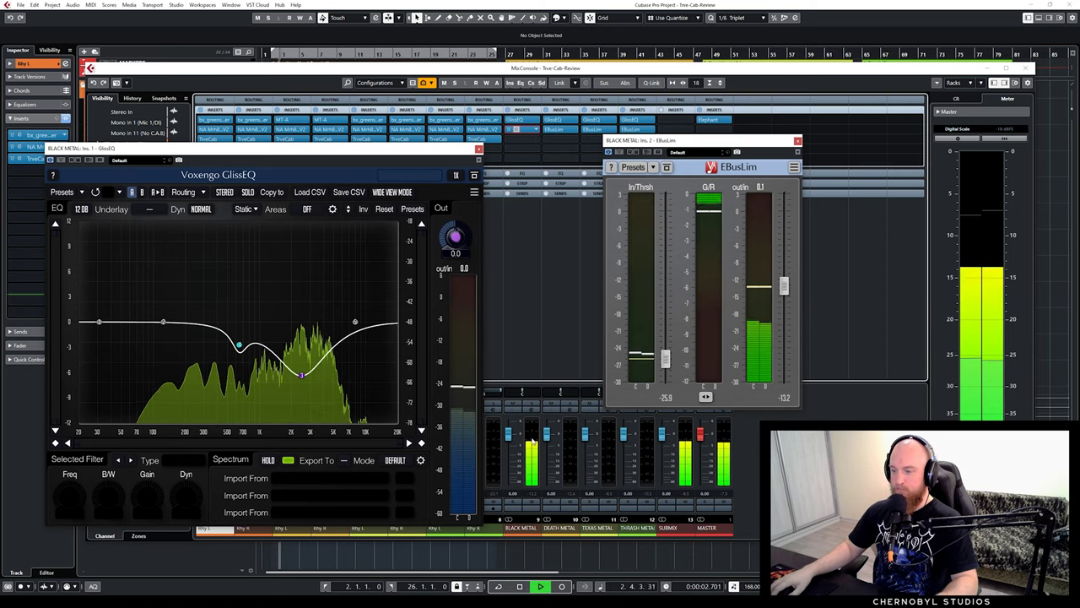
{"action": "key", "text": "space"}
Set the GlissEQ spectrum mode to MY ANALYZER and close the EBusLim window
{"action": "left_click", "coordinate": [395, 460]}
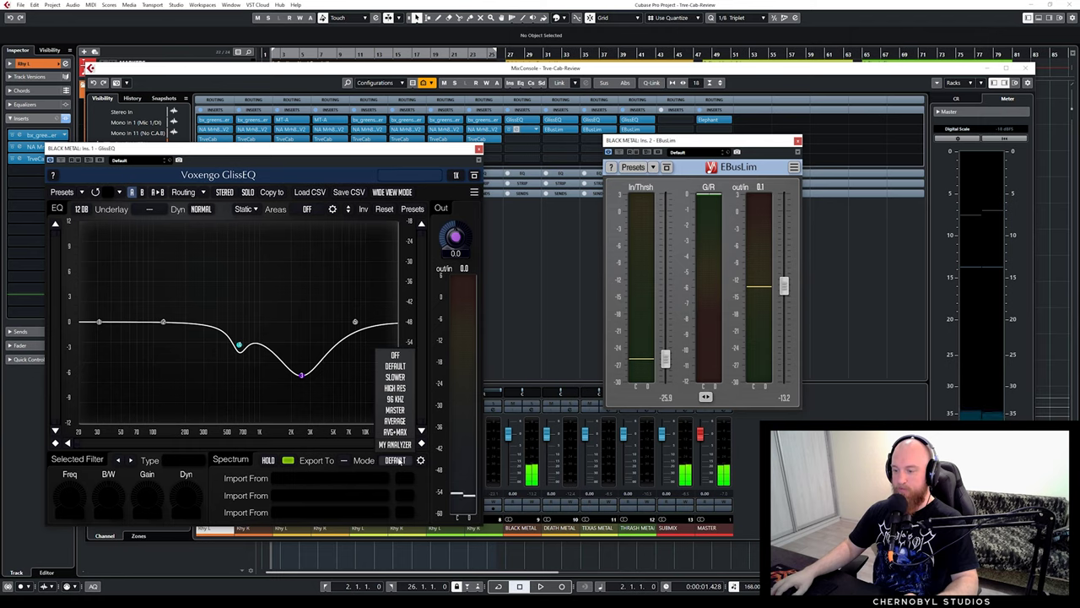
{"action": "left_click", "coordinate": [397, 445]}
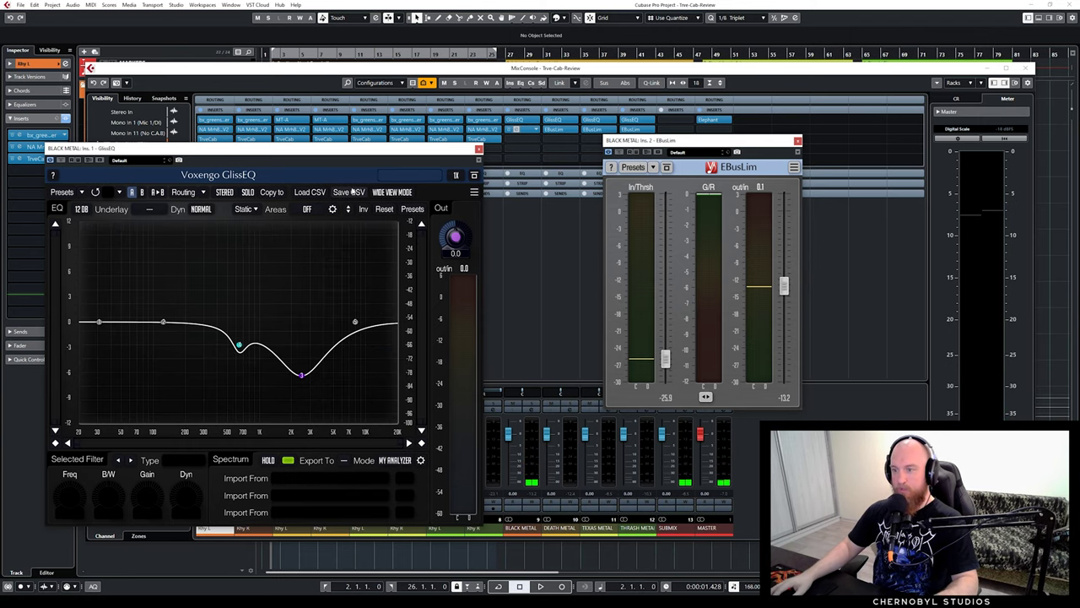
{"action": "left_click_drag", "start_coordinate": [363, 155], "coordinate": [609, 131]}
{"action": "left_click", "coordinate": [797, 140]}
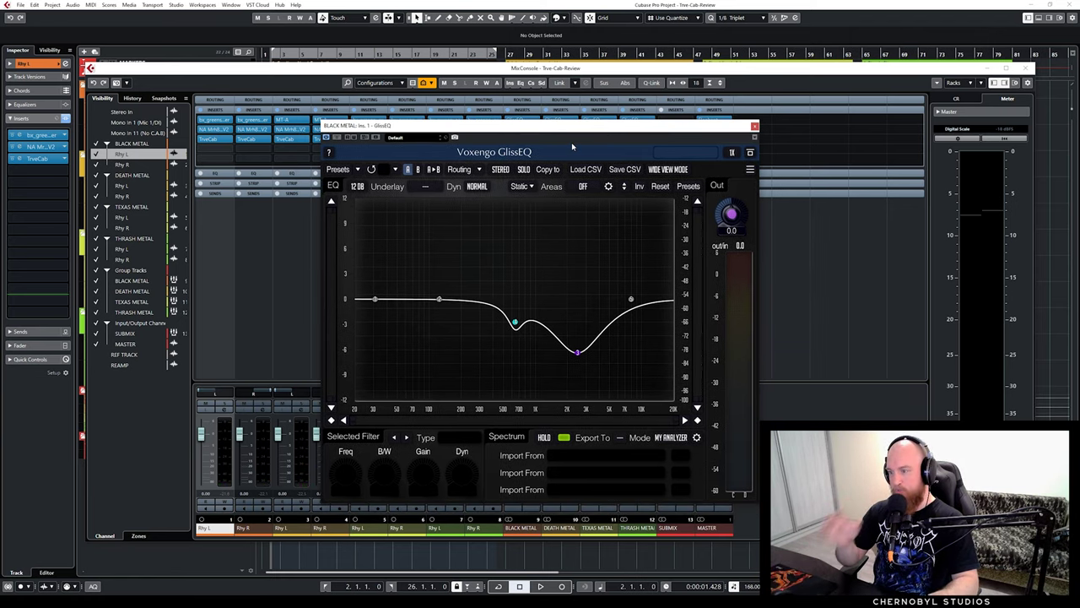
During playback, compare the black metal guitars with the 2.50k GlissEQ filter switched off and restored to Peaking
{"action": "key", "text": "space"}
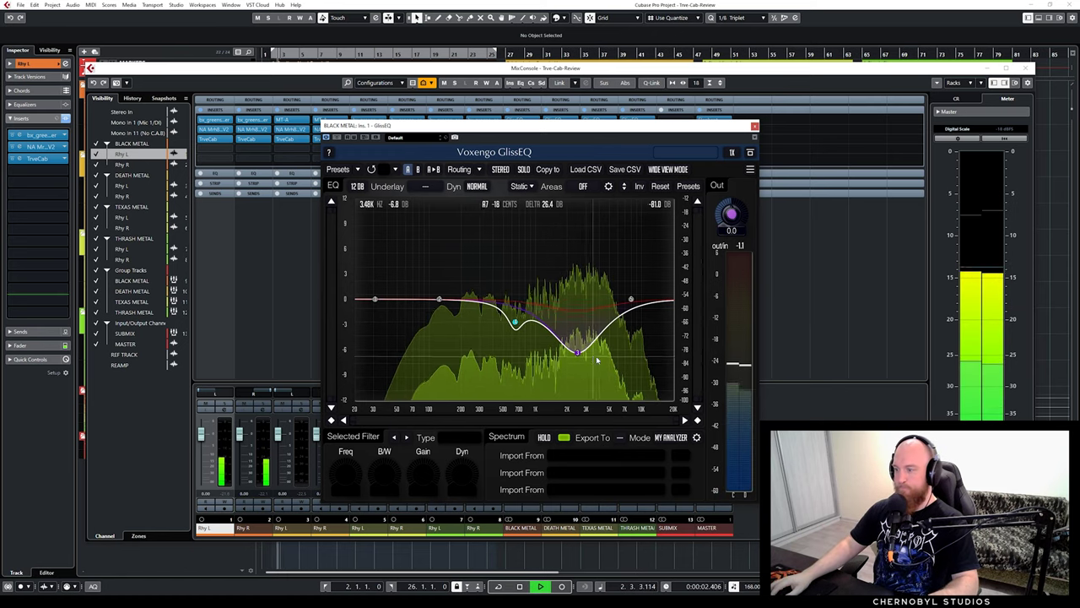
{"action": "left_click", "coordinate": [578, 355]}
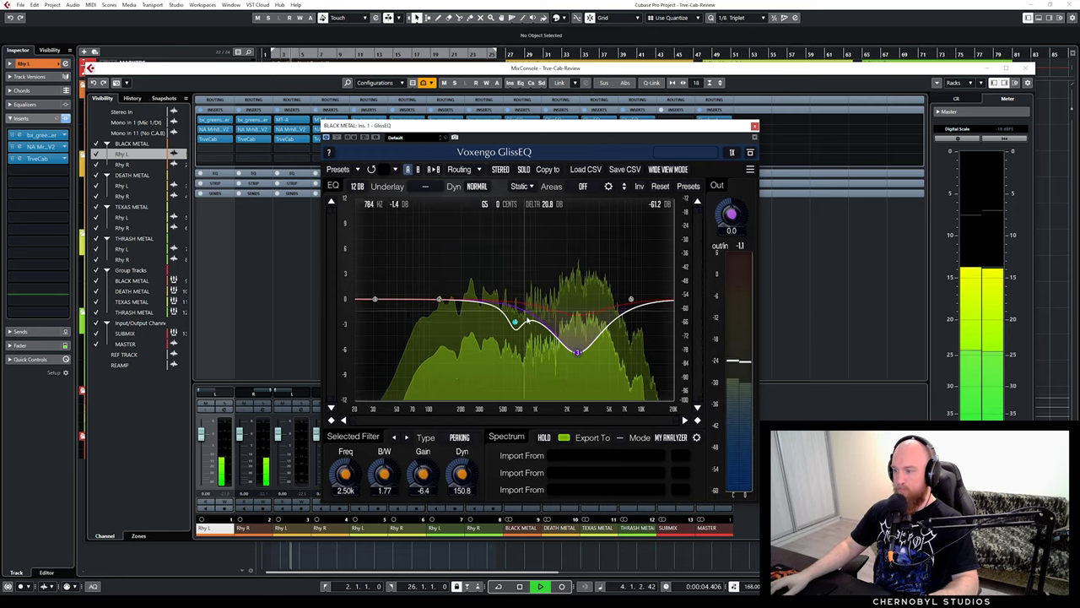
{"action": "right_click", "coordinate": [579, 352]}
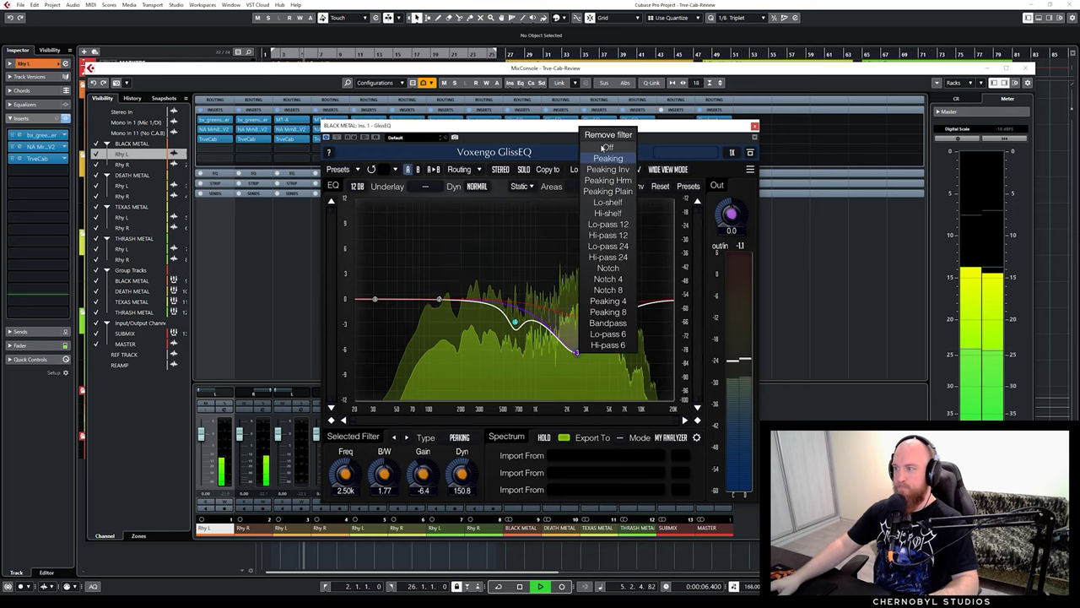
{"action": "left_click", "coordinate": [578, 208]}
{"action": "right_click", "coordinate": [578, 352]}
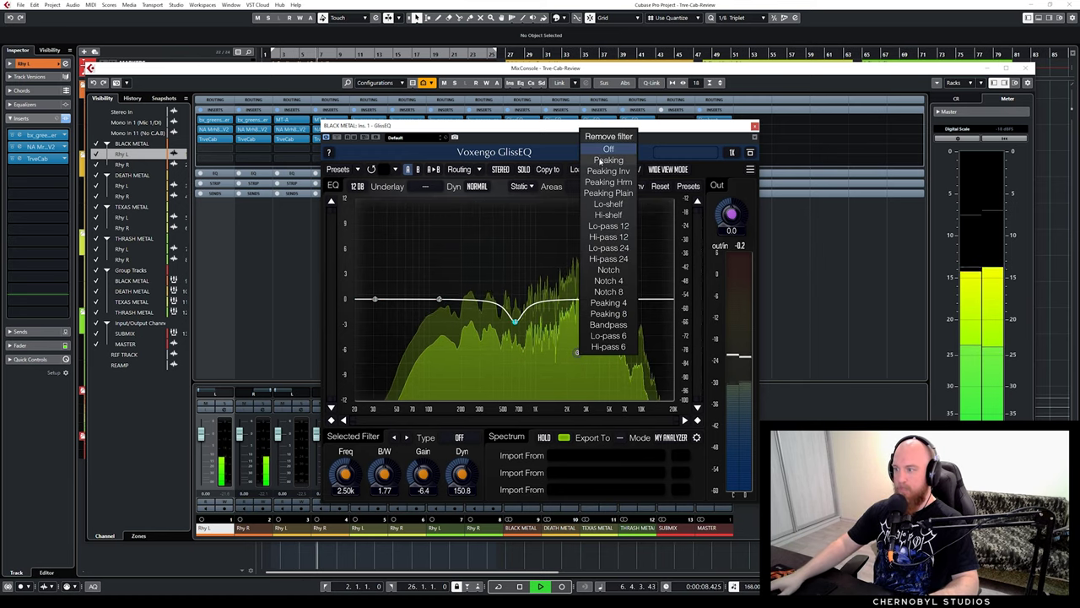
{"action": "left_click", "coordinate": [608, 159]}
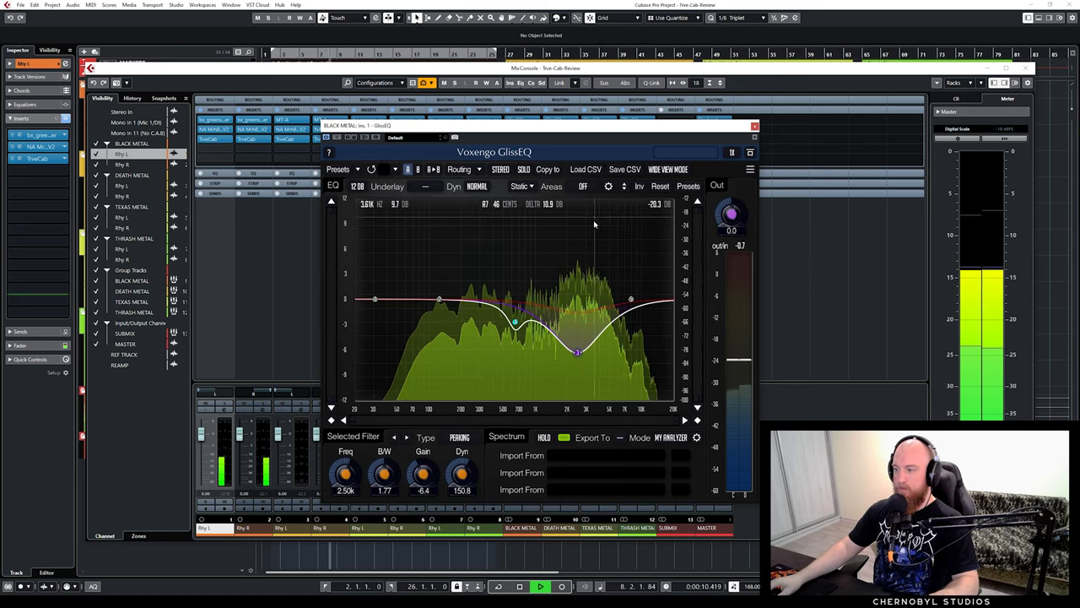
{"action": "key", "text": "space"}
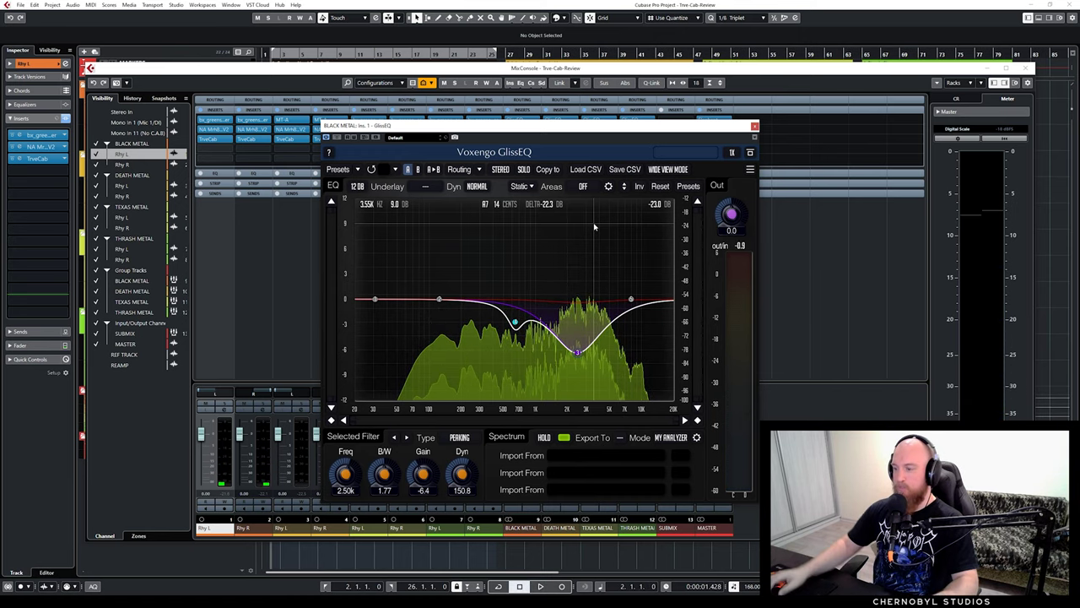
Close GlissEQ, audition the black metal guitars once more and close the MixConsole
{"action": "left_click", "coordinate": [514, 322]}
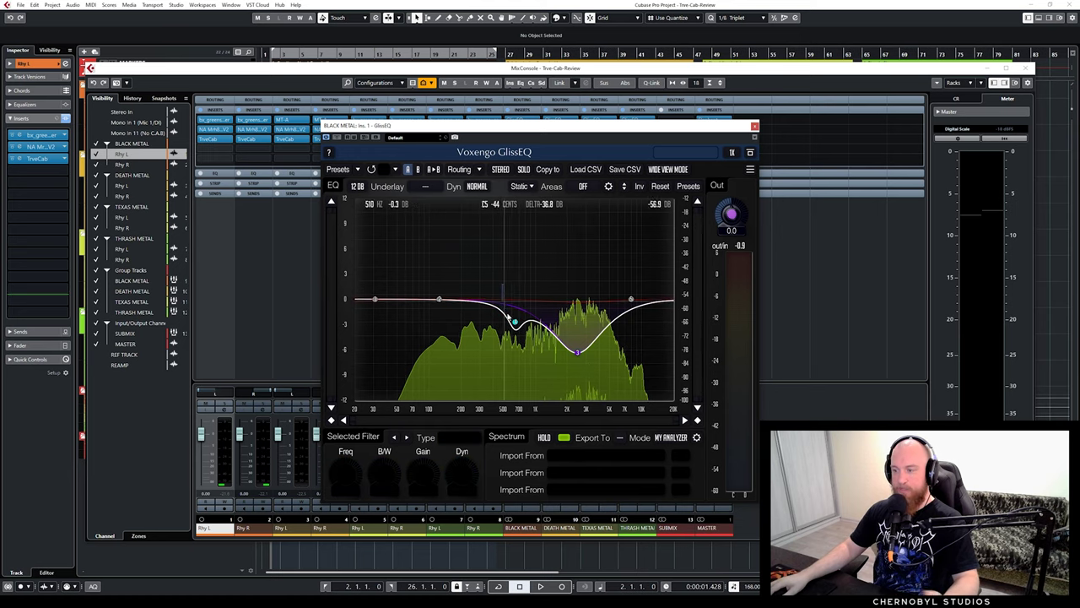
{"action": "left_click", "coordinate": [496, 270]}
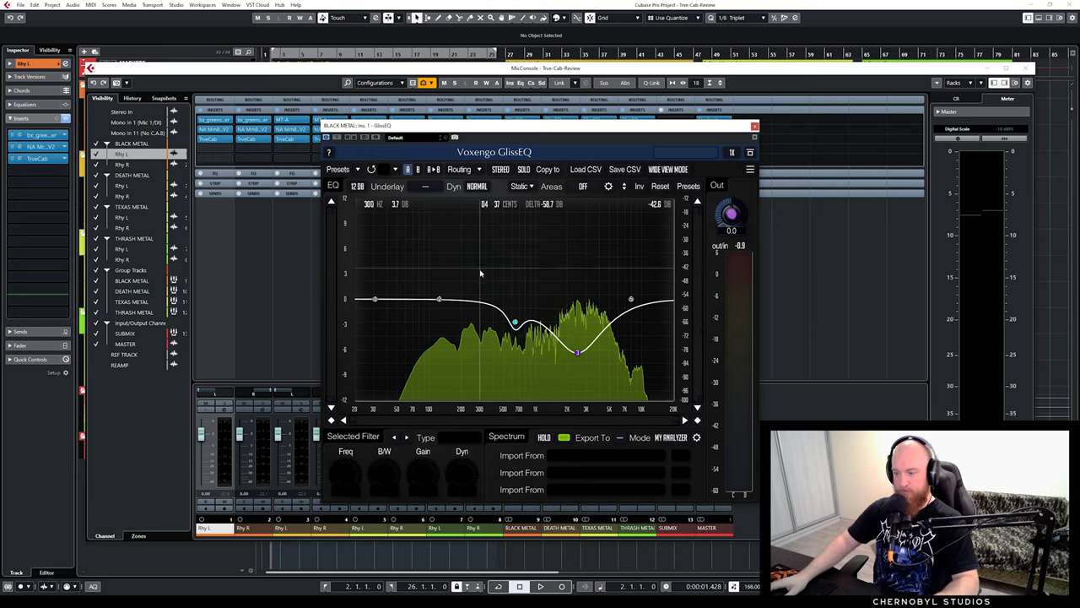
{"action": "left_click", "coordinate": [754, 126]}
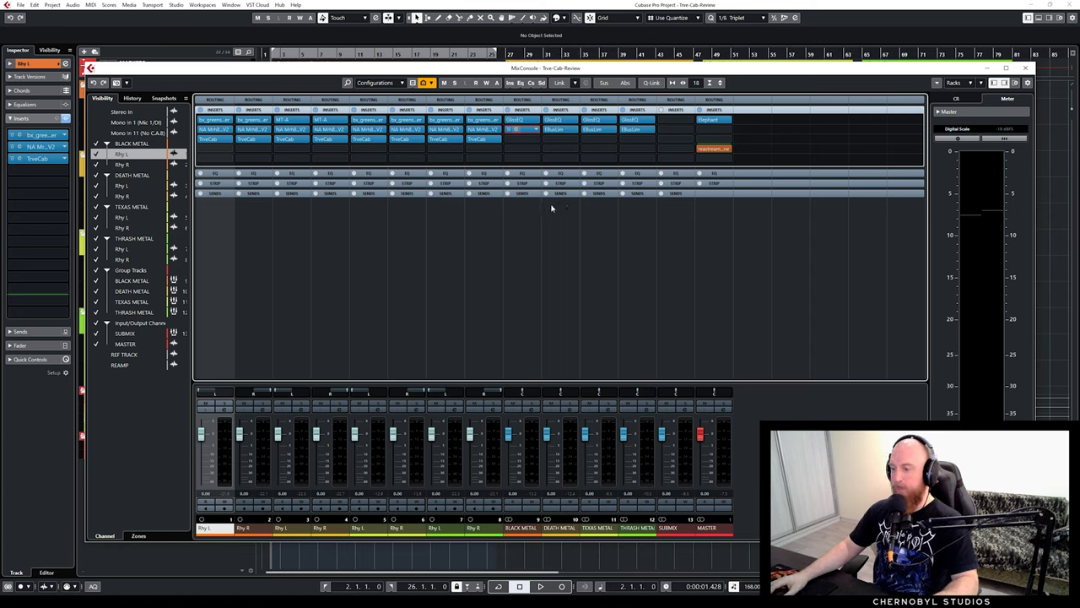
{"action": "key", "text": "space"}
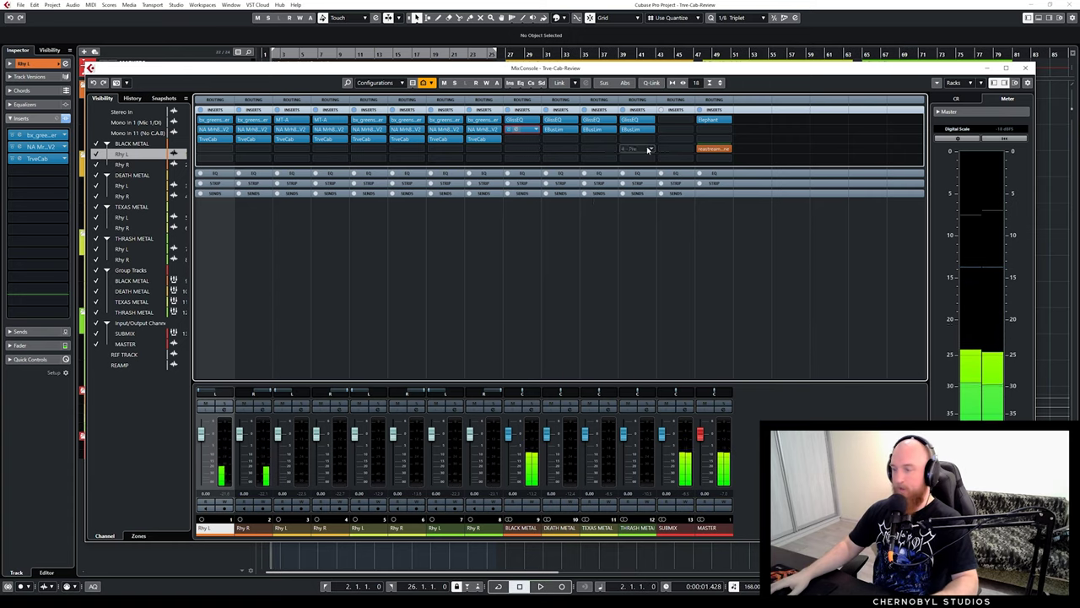
{"action": "left_click", "coordinate": [1025, 67]}
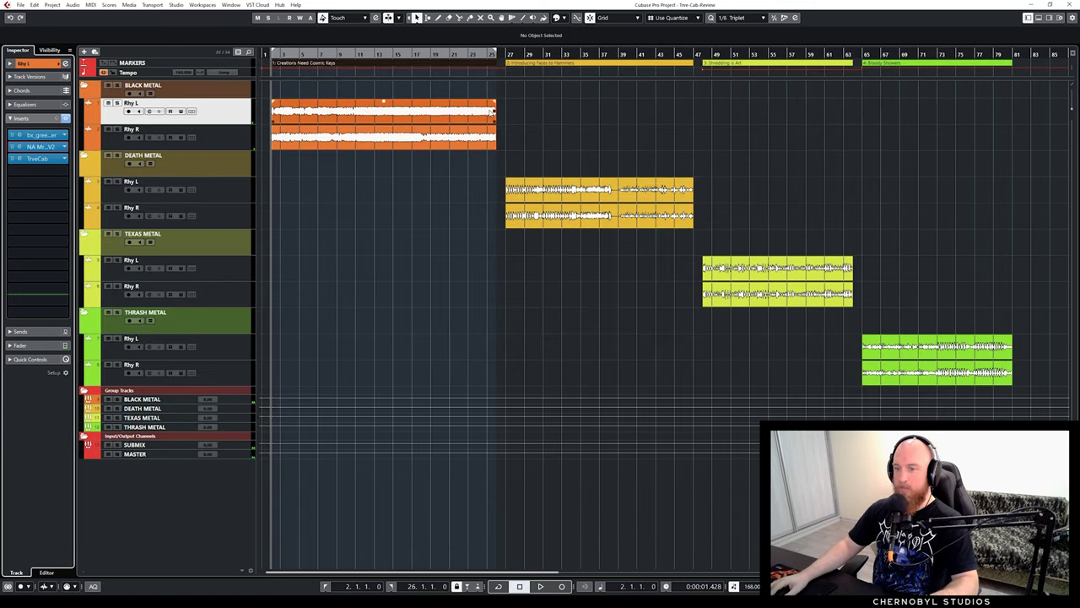
Select the DEATH METAL Rhy L track and place the playhead at 26.3.1, just before the death metal section
{"action": "left_click_drag", "start_coordinate": [509, 54], "coordinate": [509, 56]}
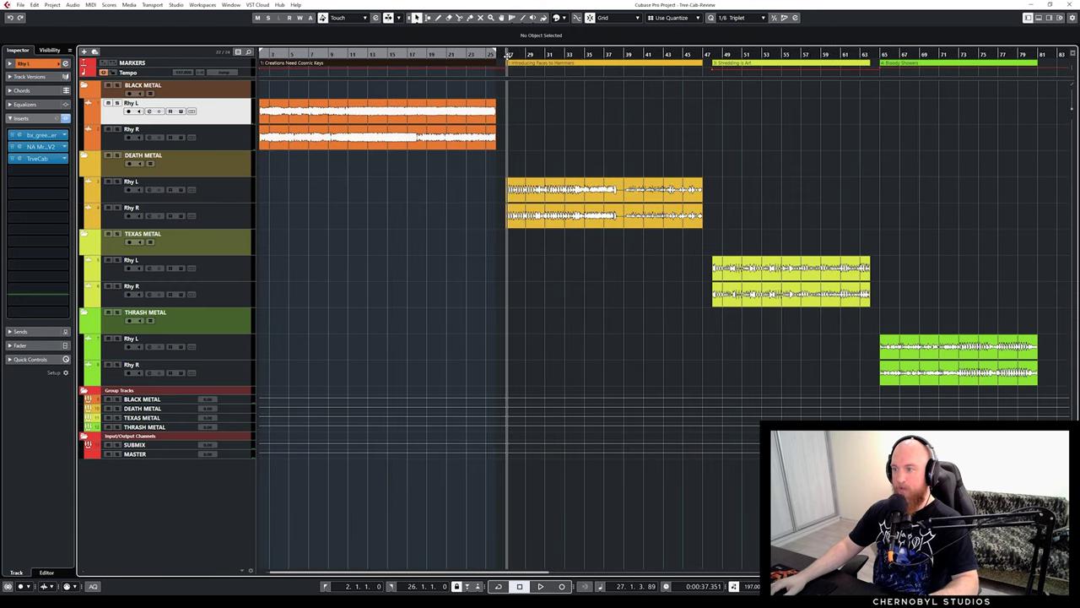
{"action": "left_click", "coordinate": [239, 196]}
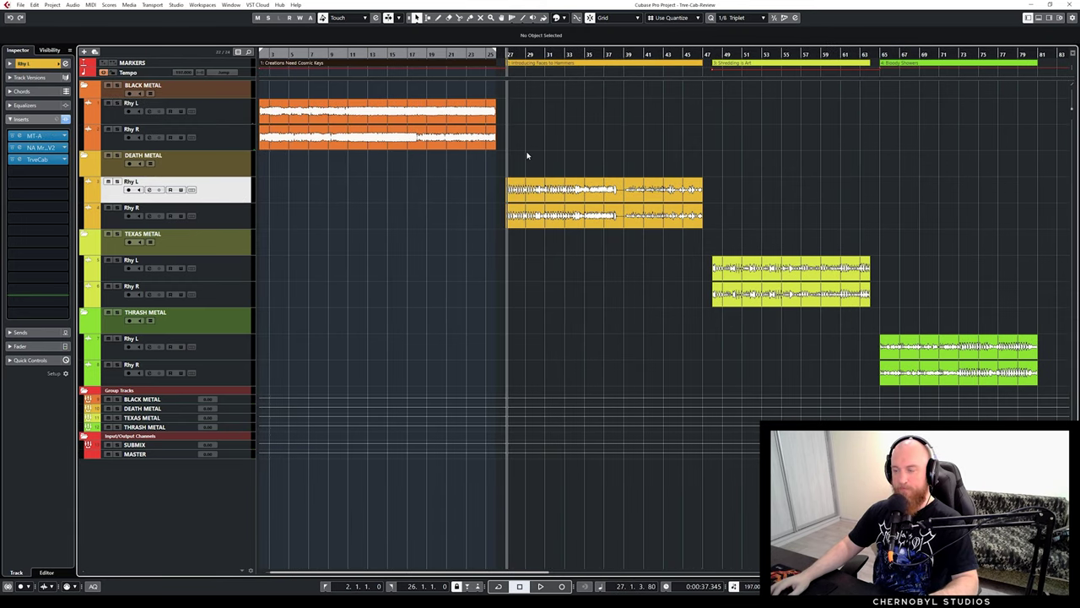
{"action": "left_click_drag", "start_coordinate": [517, 55], "coordinate": [485, 63]}
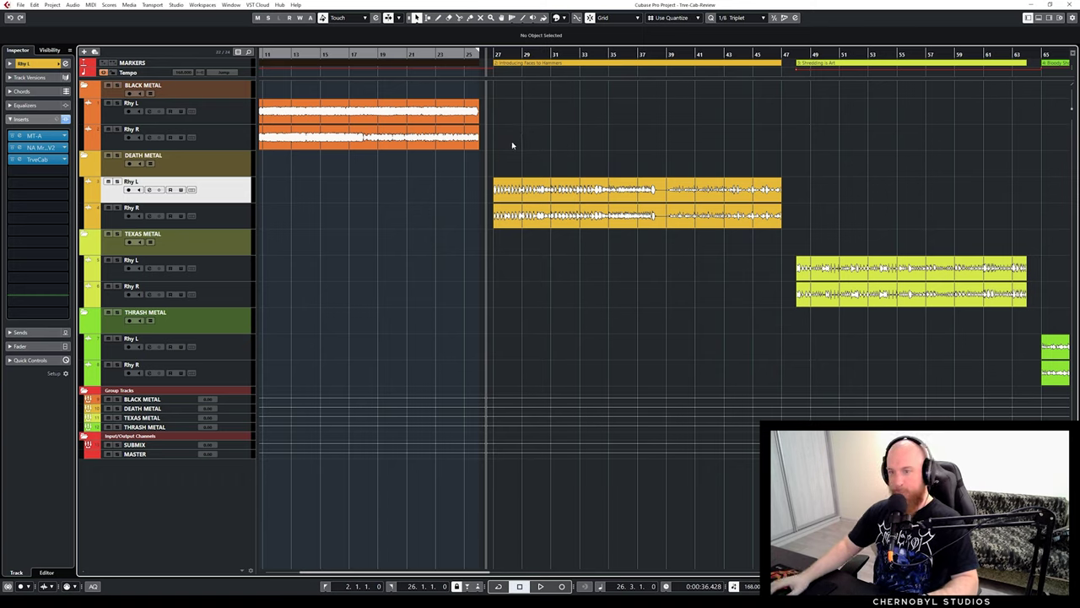
Audition the death metal guitars while opening TrveCab on the Rhy L track and enlarging its window, ending with playback stopped
{"action": "key", "text": "space"}
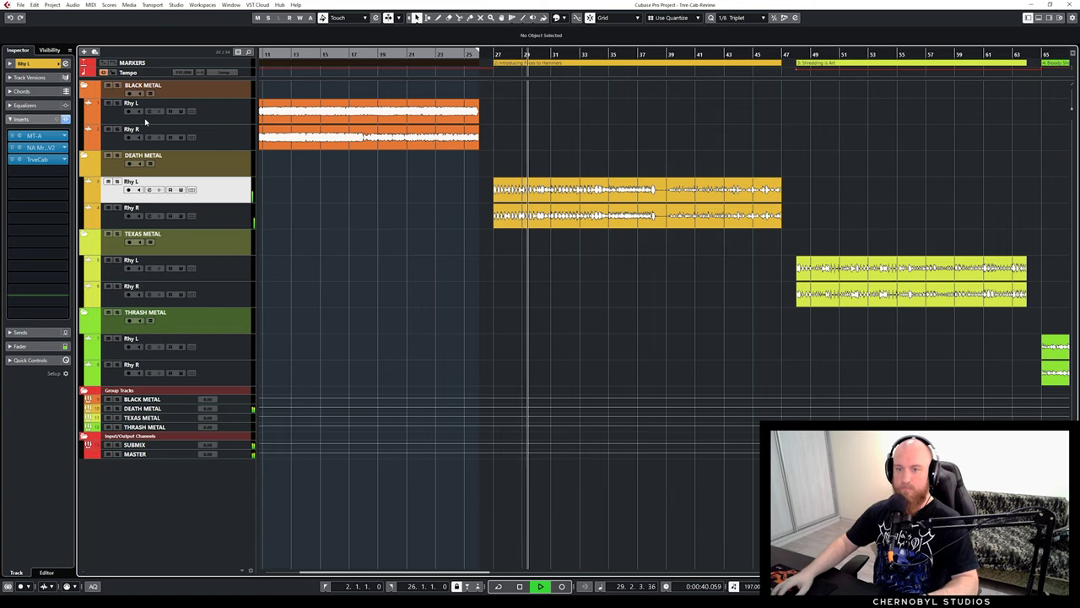
{"action": "left_click", "coordinate": [42, 163]}
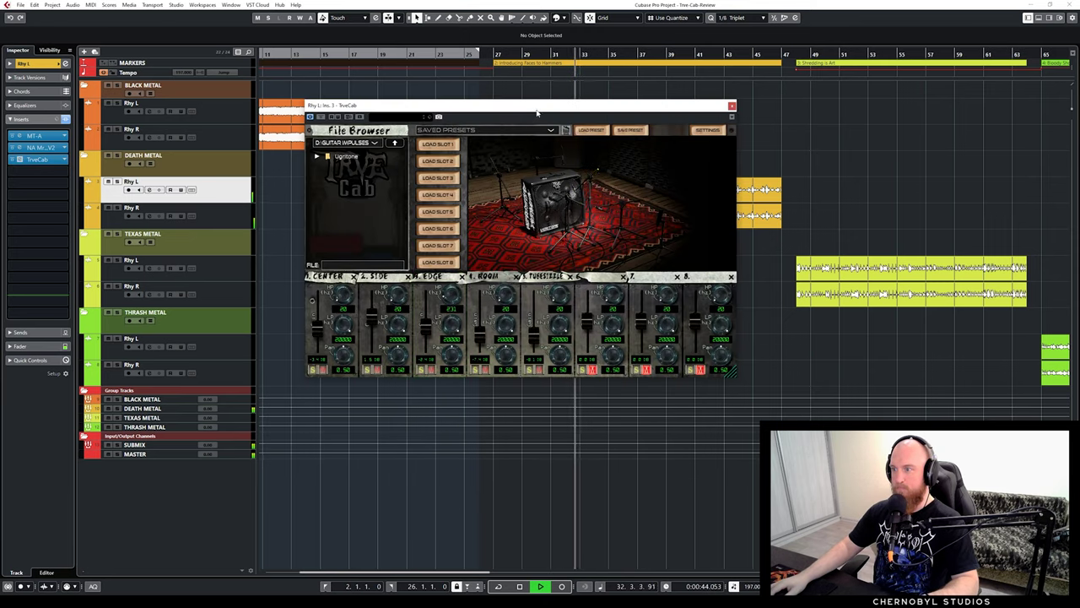
{"action": "left_click_drag", "start_coordinate": [537, 113], "coordinate": [381, 105]}
{"action": "left_click_drag", "start_coordinate": [580, 369], "coordinate": [718, 472]}
{"action": "mouse_move", "coordinate": [462, 101]}
{"action": "left_mouse_down"}
{"action": "mouse_move", "coordinate": [422, 164]}
{"action": "mouse_move", "coordinate": [437, 106]}
{"action": "mouse_move", "coordinate": [423, 108]}
{"action": "mouse_move", "coordinate": [444, 111]}
{"action": "mouse_move", "coordinate": [453, 93]}
{"action": "left_mouse_up"}
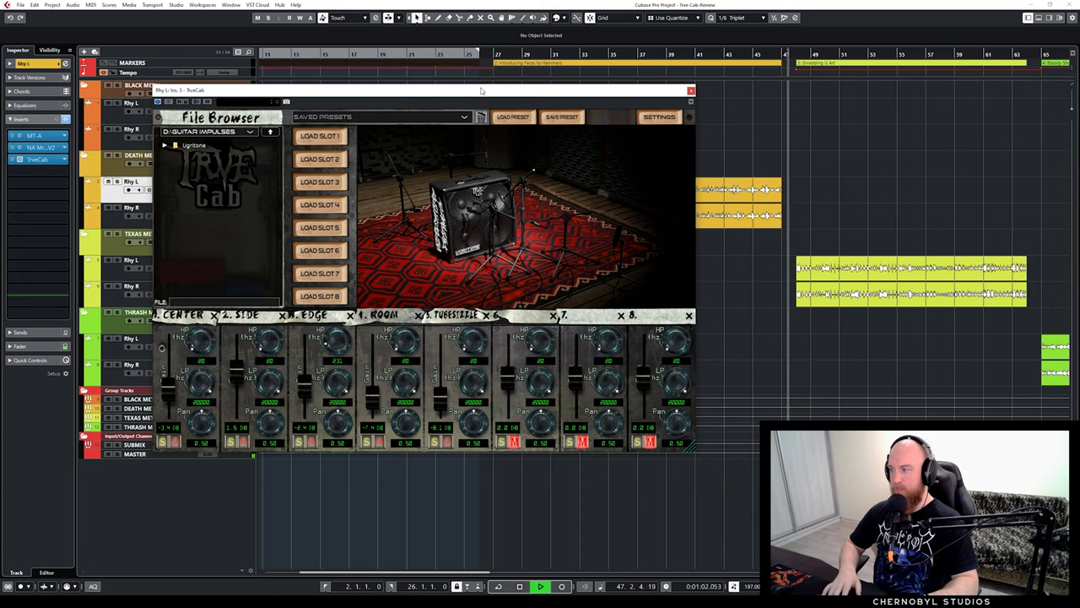
{"action": "key", "text": "space"}
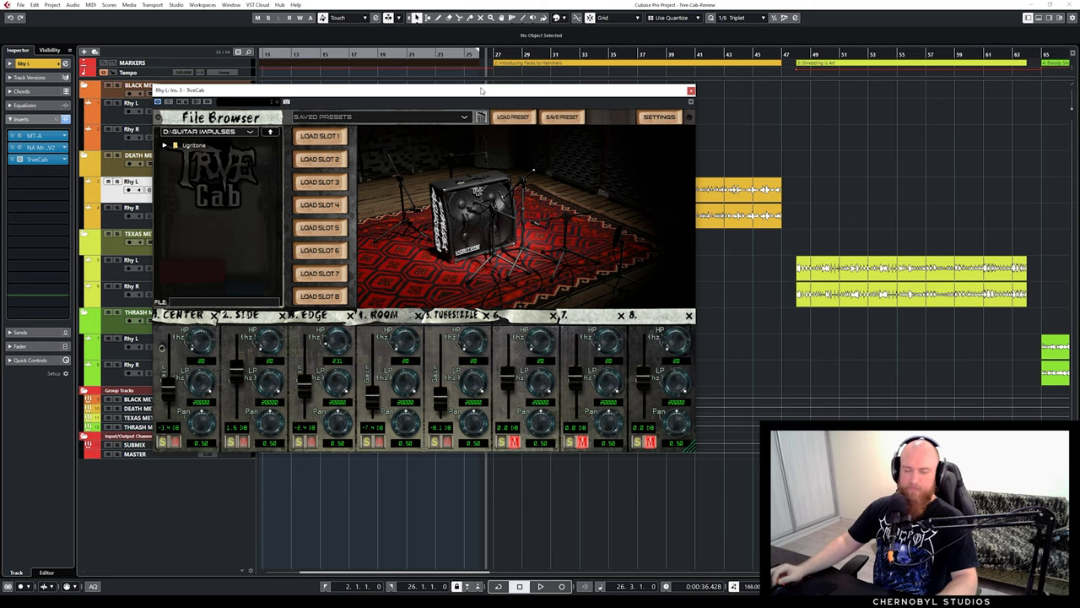
{"action": "left_click_drag", "start_coordinate": [453, 90], "coordinate": [505, 114]}
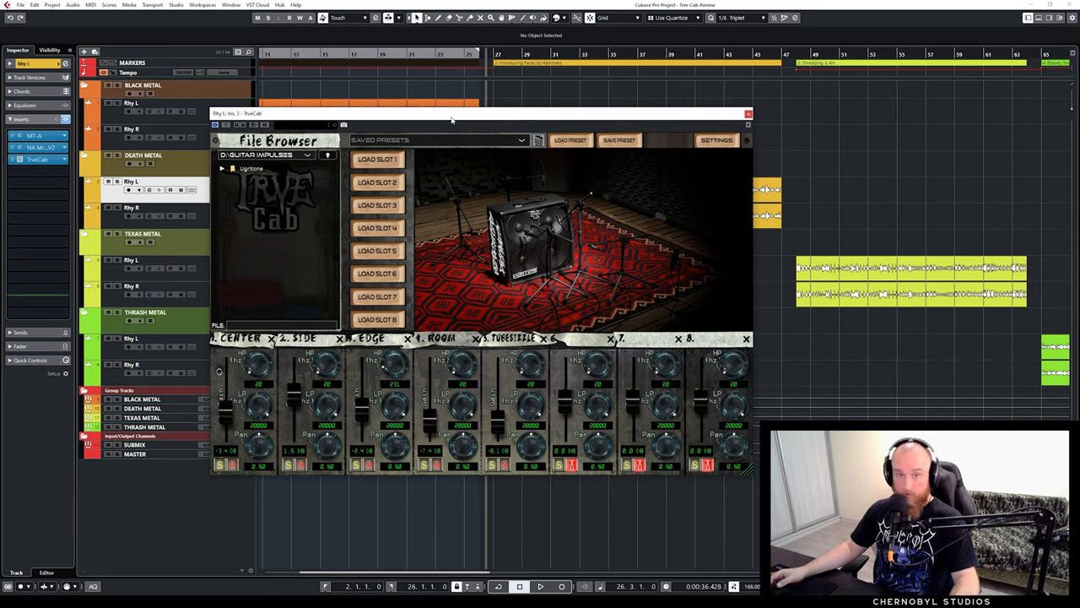
Expand the Ugritone and USA Death Metal Vol 1 folders, mute the death metal Rhy R track and show Rhy L's basic track settings
{"action": "left_click", "coordinate": [223, 169]}
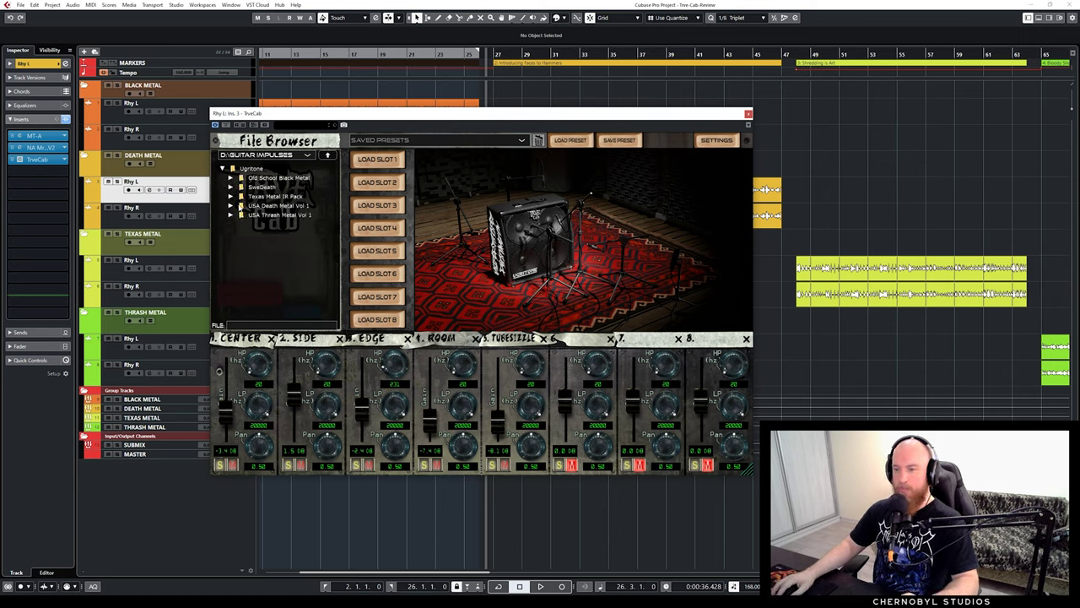
{"action": "left_click", "coordinate": [230, 206]}
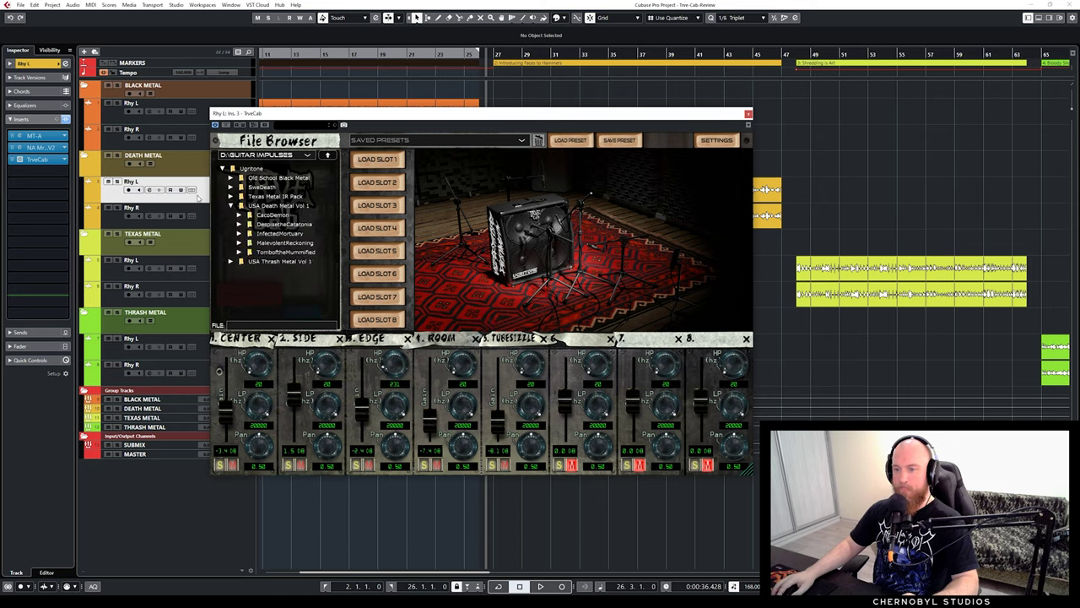
{"action": "left_click", "coordinate": [108, 209]}
{"action": "left_click", "coordinate": [34, 64]}
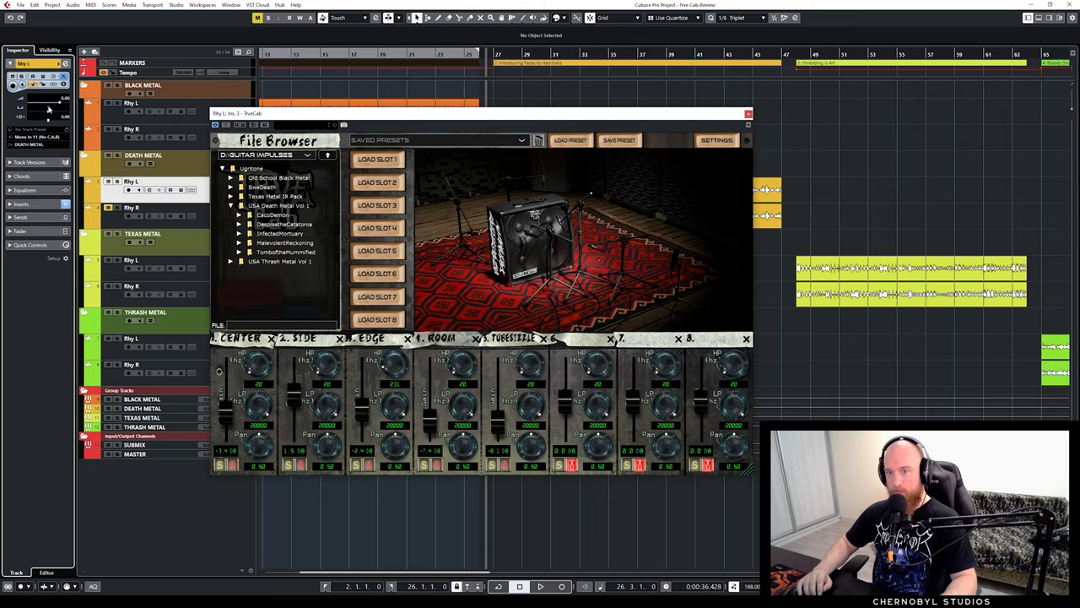
{"action": "left_click_drag", "start_coordinate": [472, 116], "coordinate": [510, 130]}
During playback of Rhy L, audition the Main presets of the CacoDemon, DespisetheCatatonia and InfectedMortuary cabinets
{"action": "key", "text": "space"}
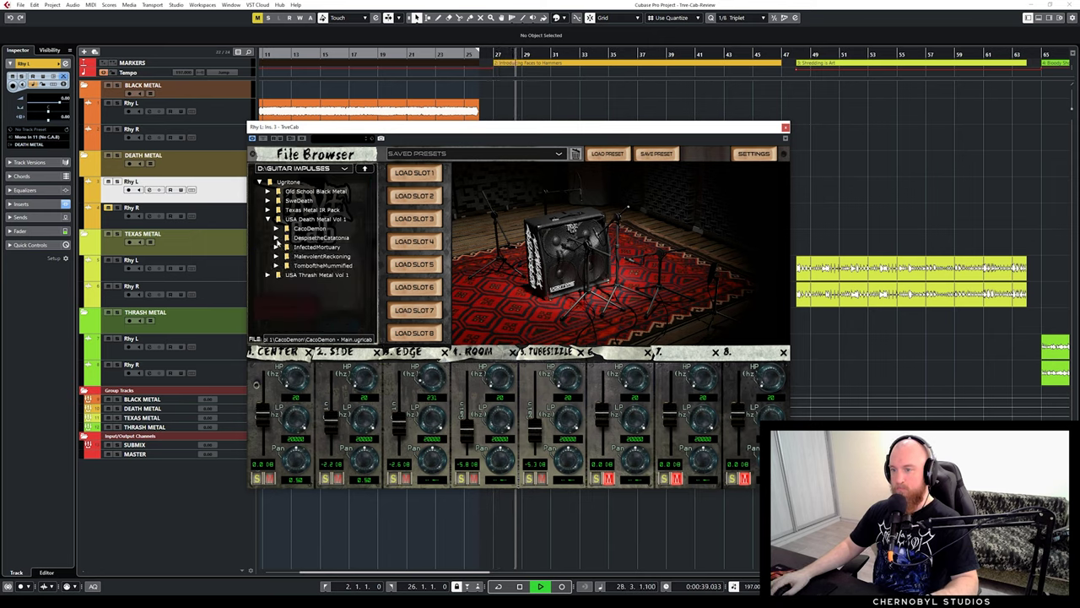
{"action": "left_click", "coordinate": [276, 237]}
{"action": "double_click", "coordinate": [320, 266]}
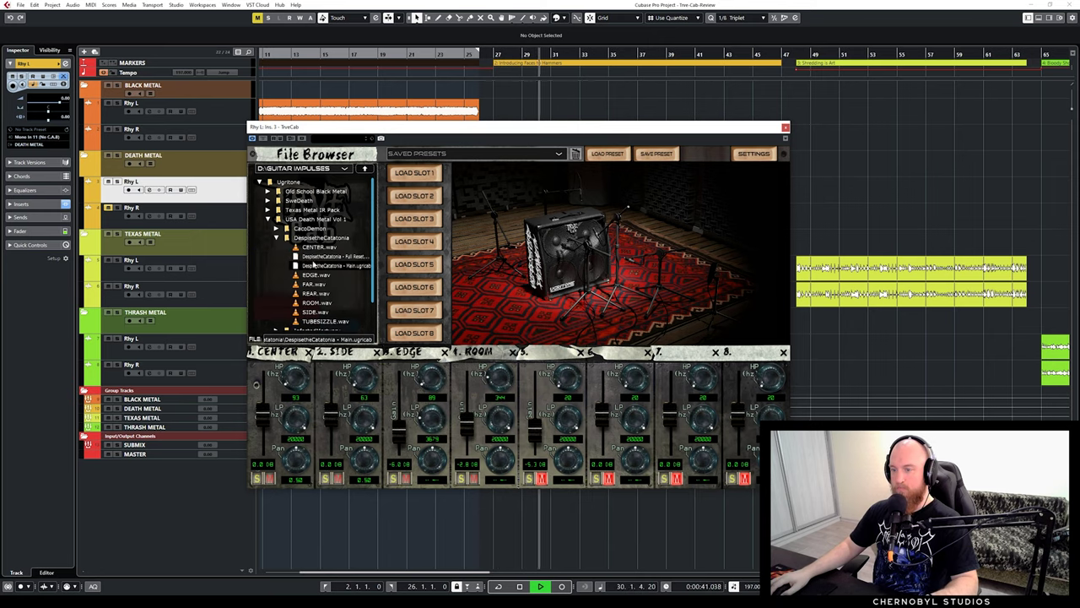
{"action": "left_click", "coordinate": [276, 237]}
{"action": "left_click", "coordinate": [276, 247]}
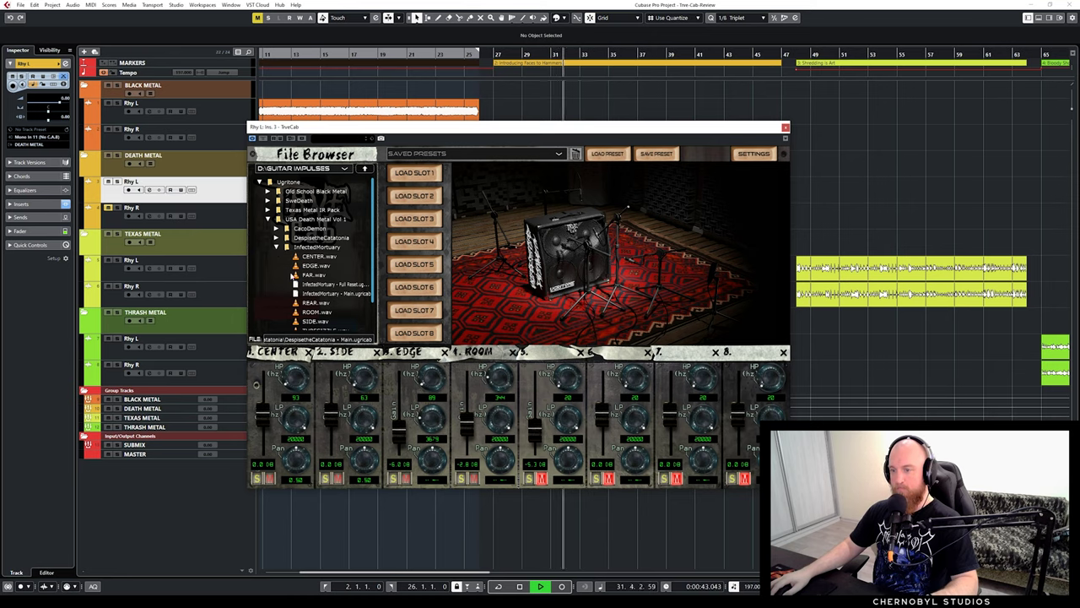
{"action": "double_click", "coordinate": [333, 293]}
{"action": "left_click", "coordinate": [276, 246]}
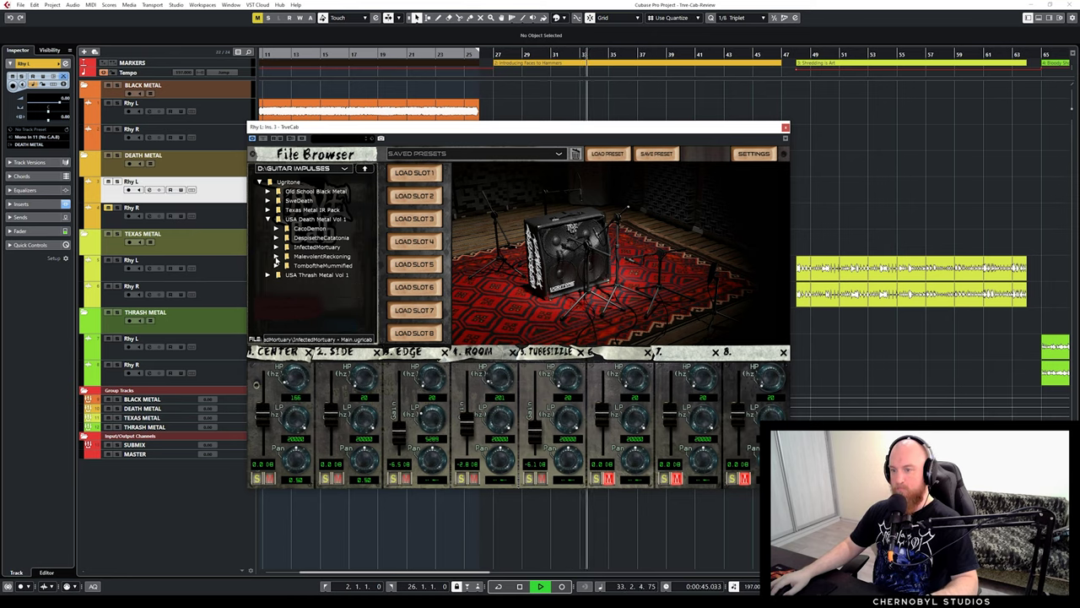
Audition the MalevolentReckoning and TomboftheMummified Main presets, then stop playback
{"action": "left_click", "coordinate": [276, 256]}
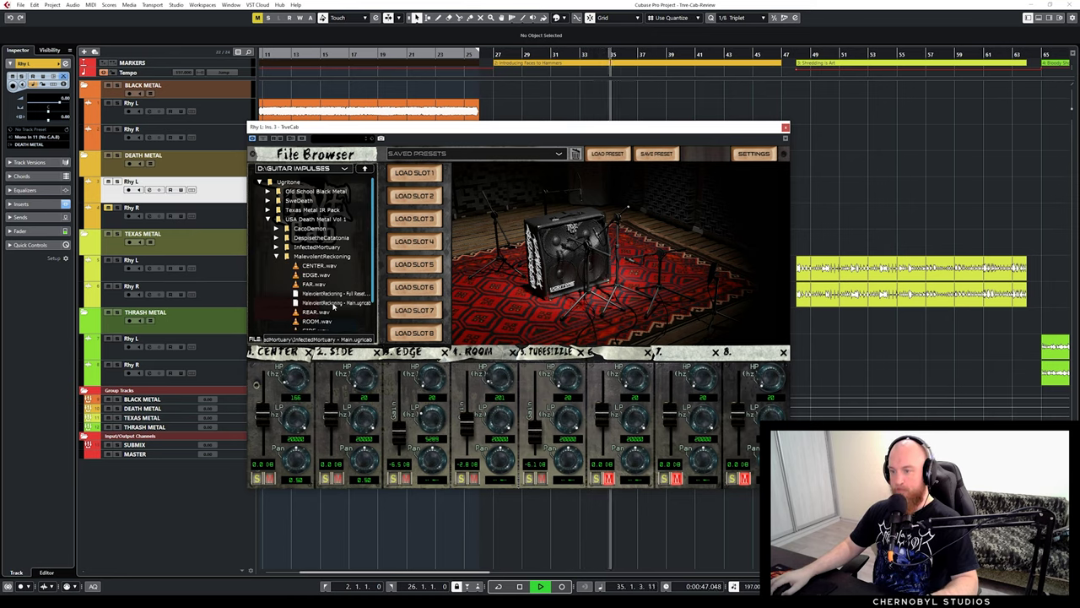
{"action": "double_click", "coordinate": [333, 302]}
{"action": "left_click", "coordinate": [276, 255]}
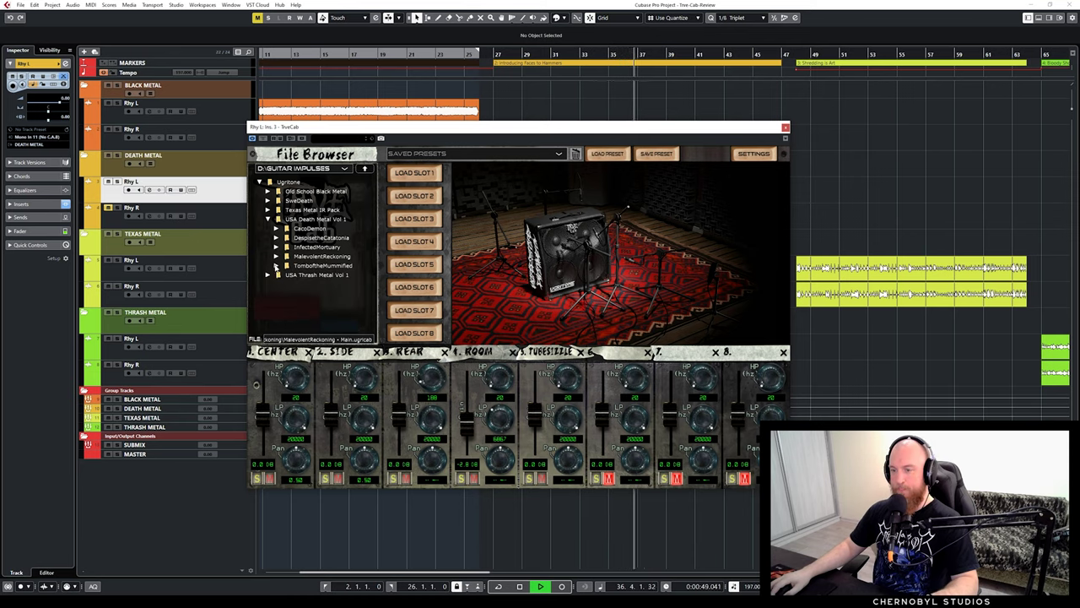
{"action": "left_click", "coordinate": [276, 265]}
{"action": "scroll", "coordinate": [329, 304], "scroll_direction": "down", "scroll_amount": 1}
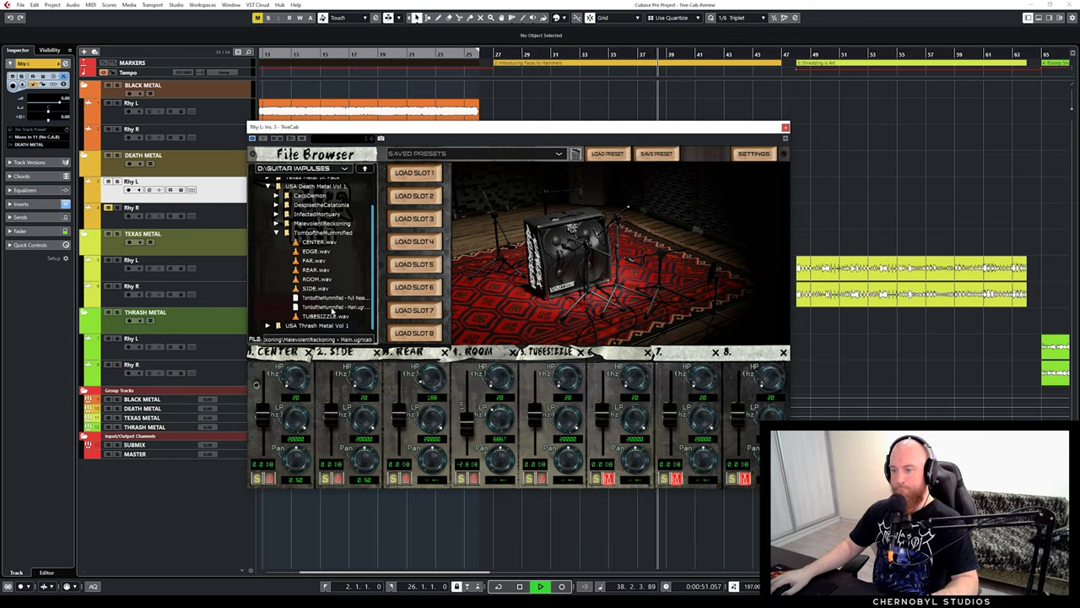
{"action": "double_click", "coordinate": [332, 308]}
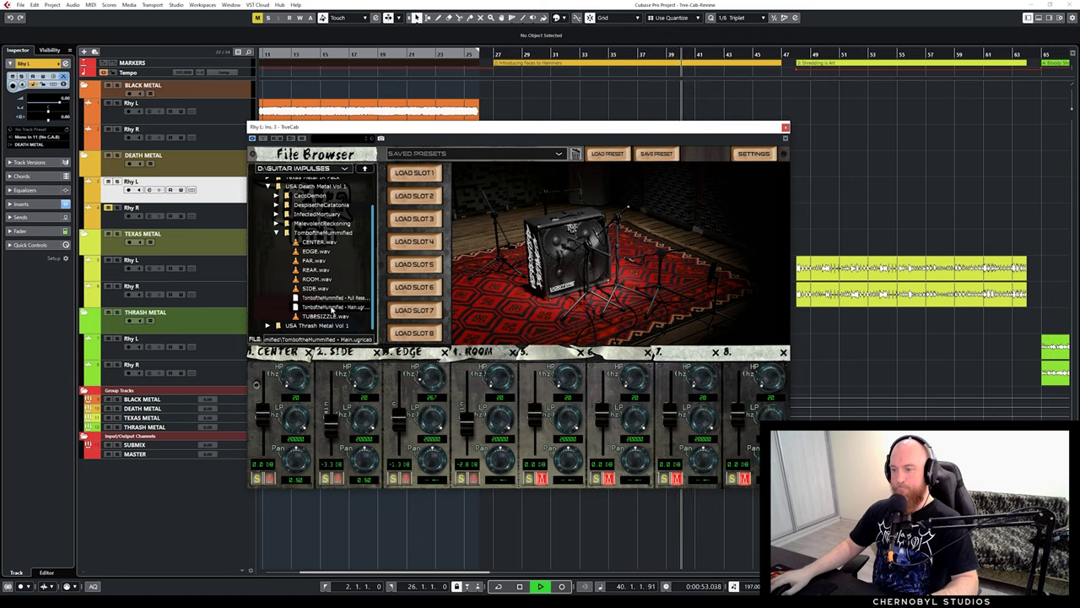
{"action": "key", "text": "space"}
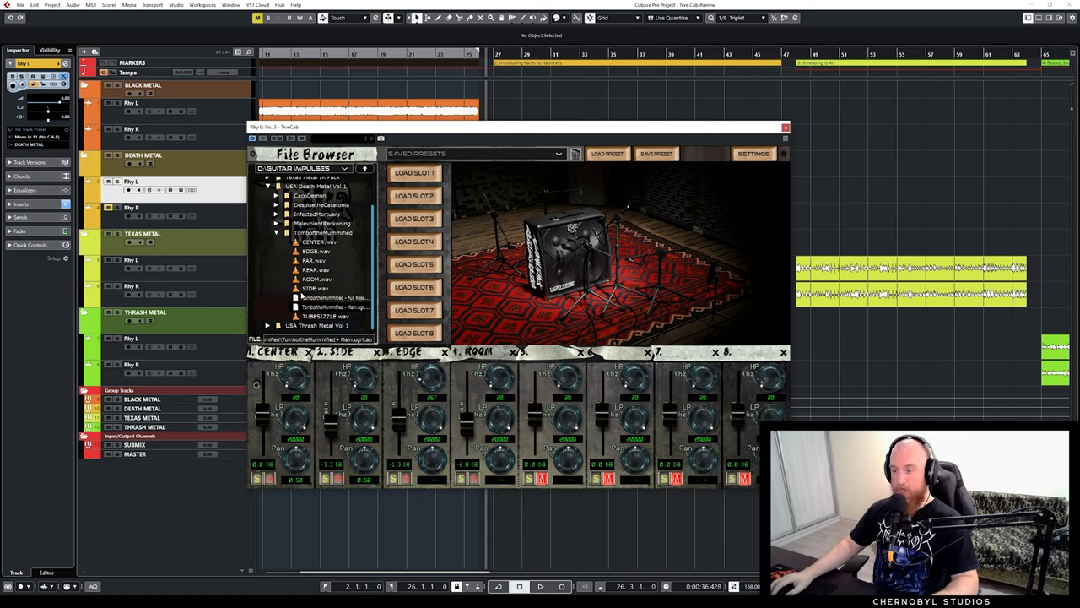
Replay the death metal section, comparing the CacoDemon - Main preset with DespisetheCatatonia - Main
{"action": "left_click", "coordinate": [277, 233]}
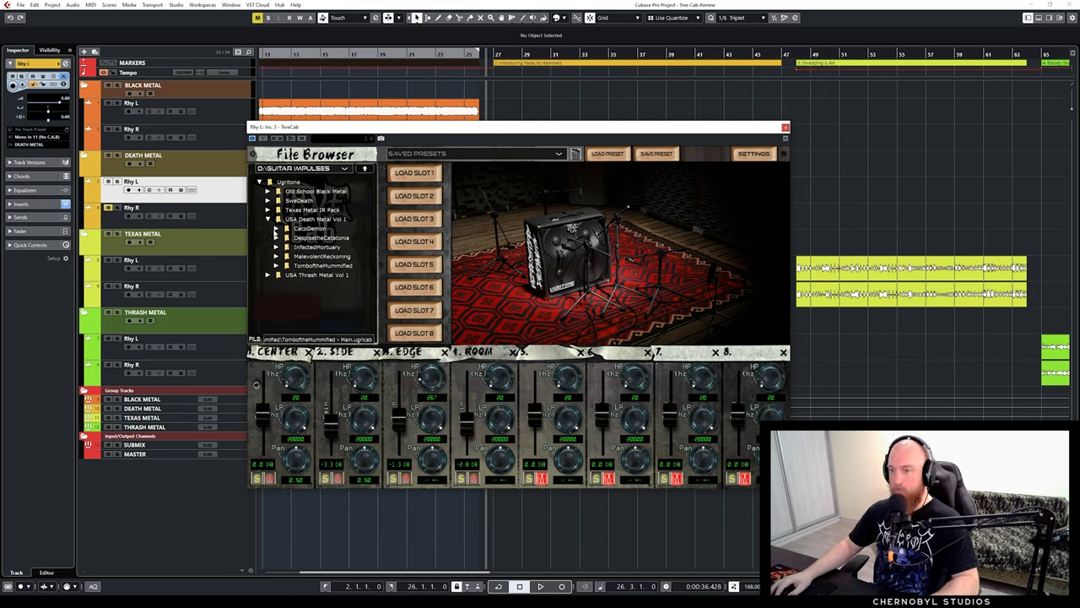
{"action": "left_click", "coordinate": [275, 229]}
{"action": "key", "text": "space"}
{"action": "double_click", "coordinate": [335, 248]}
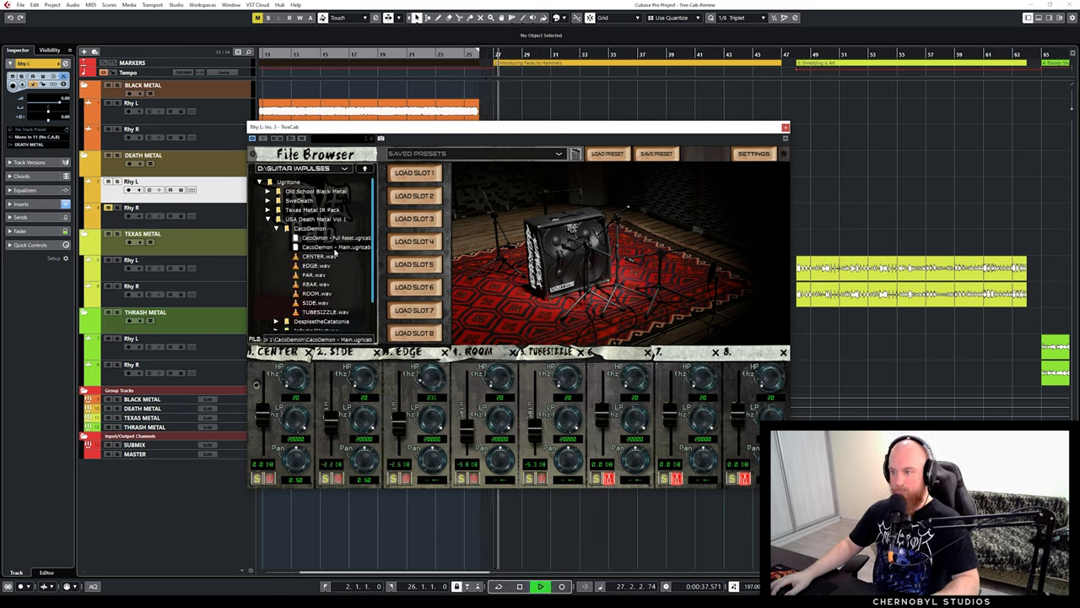
{"action": "left_click", "coordinate": [275, 228]}
{"action": "left_click", "coordinate": [275, 237]}
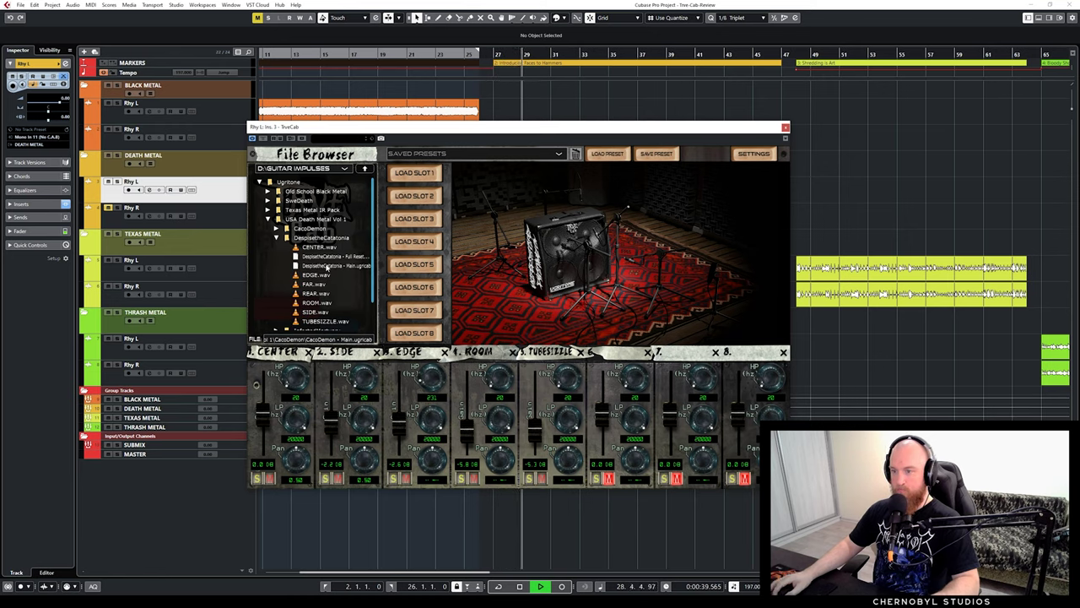
{"action": "double_click", "coordinate": [327, 266]}
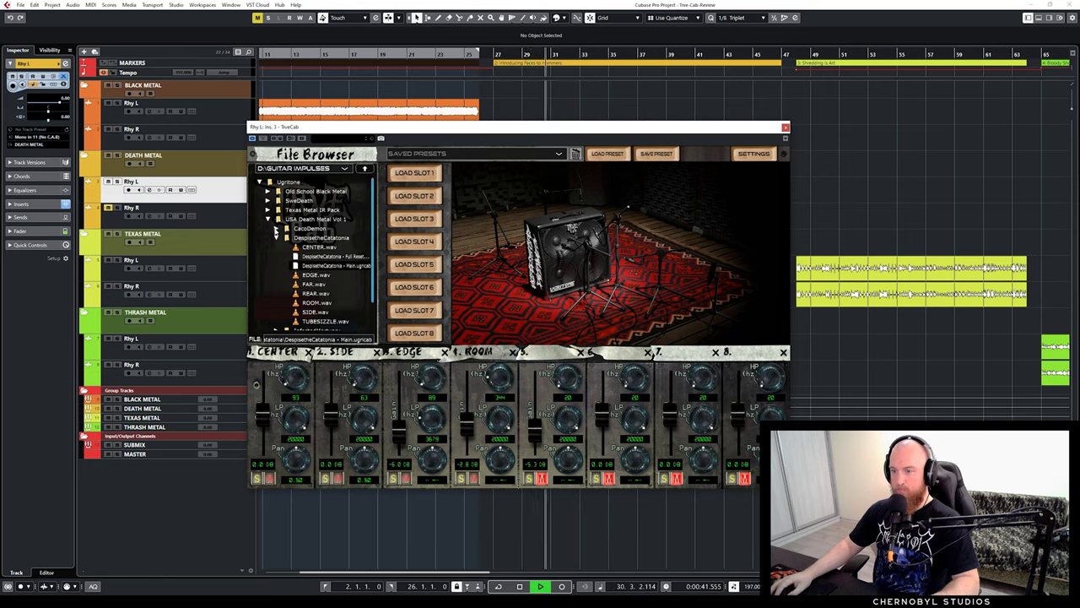
Reload the CacoDemon - Main preset, stop playback and collapse the DespisetheCatatonia folder
{"action": "left_click", "coordinate": [275, 229]}
{"action": "double_click", "coordinate": [335, 248]}
{"action": "key", "text": "space"}
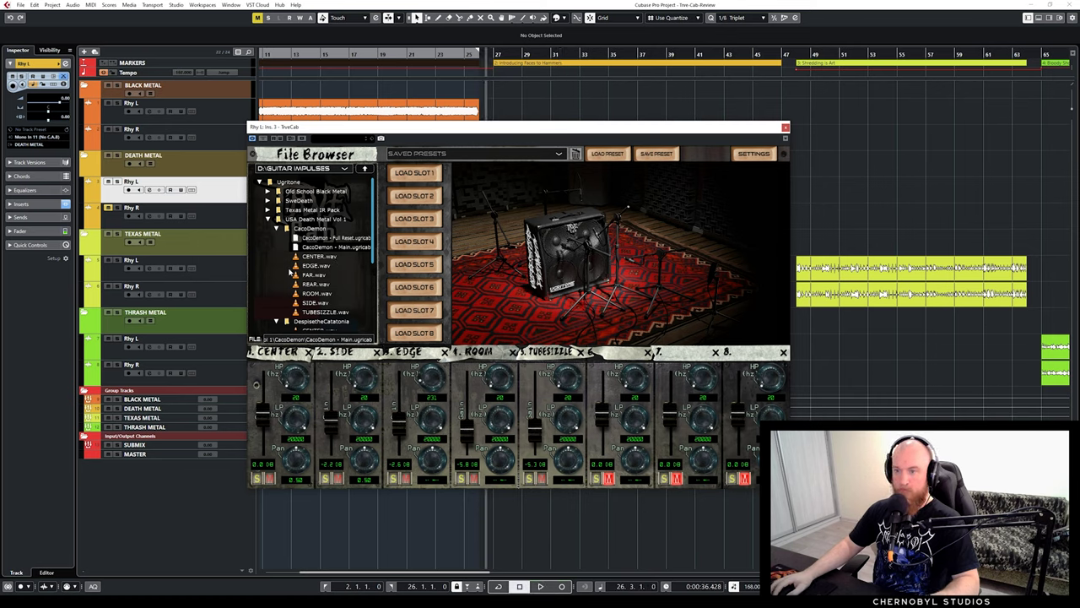
{"action": "left_click", "coordinate": [277, 322]}
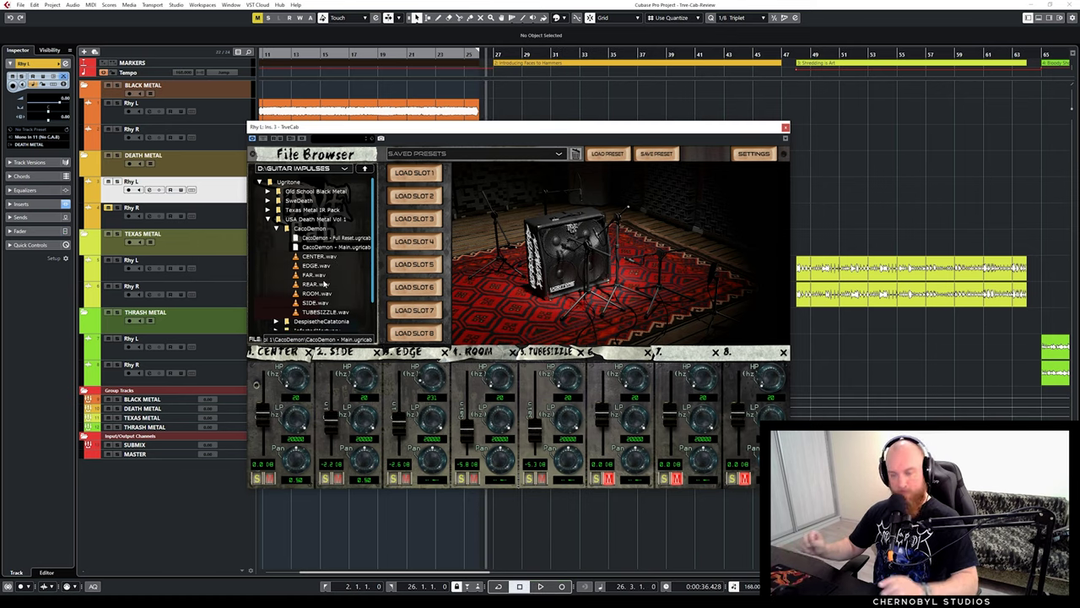
Pull the Tubesizzle, Room, Edge and Side faders down to -INF so that only the Center microphone remains active
{"action": "left_click_drag", "start_coordinate": [439, 133], "coordinate": [480, 145]}
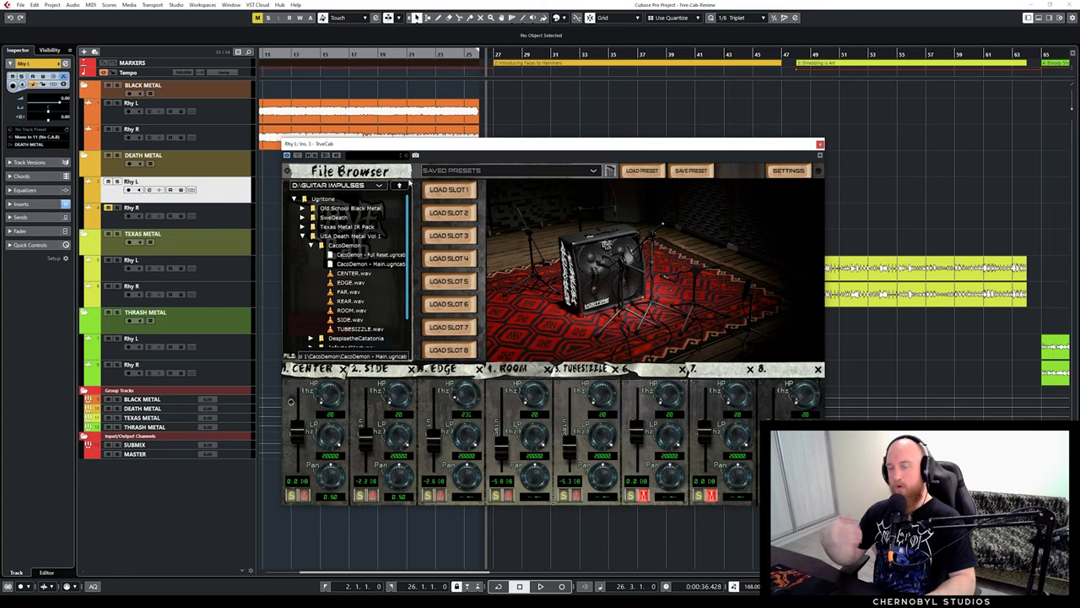
{"action": "left_click_drag", "start_coordinate": [483, 149], "coordinate": [465, 101]}
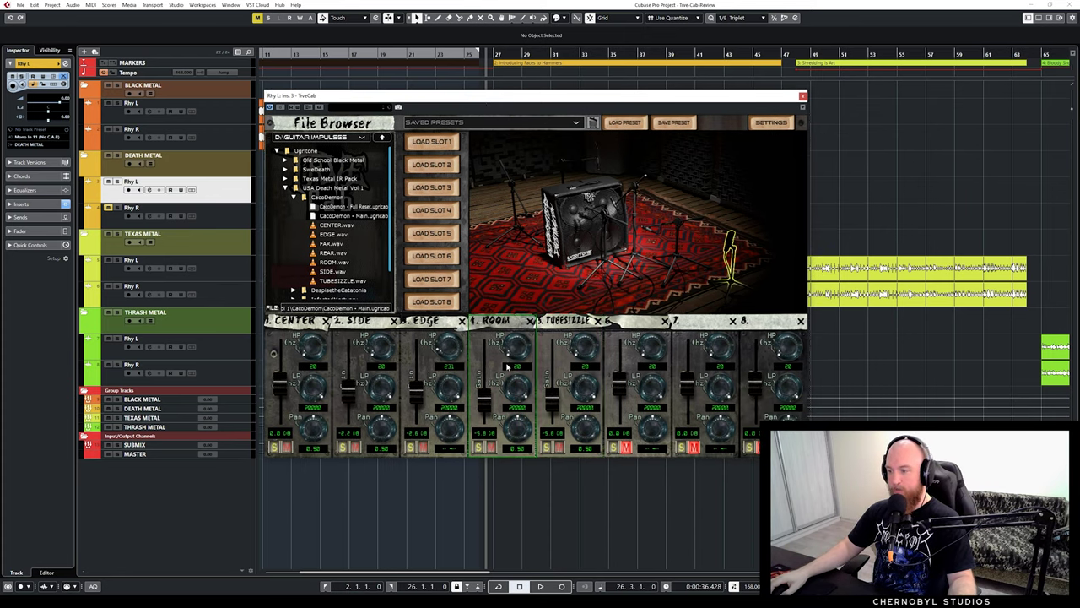
{"action": "left_click_drag", "start_coordinate": [550, 394], "coordinate": [551, 422]}
{"action": "left_click_drag", "start_coordinate": [484, 397], "coordinate": [484, 422]}
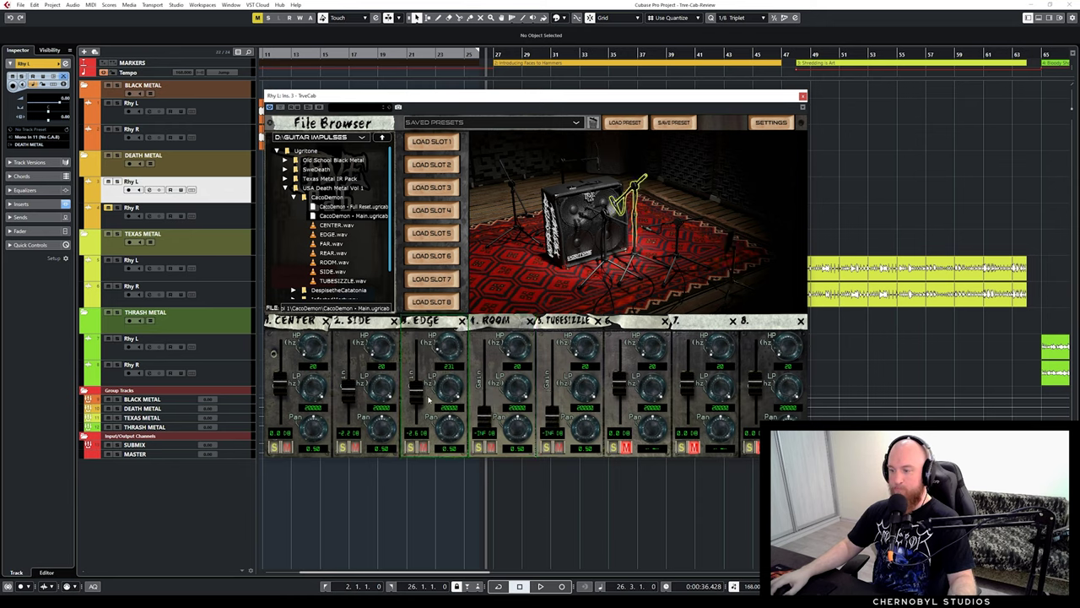
{"action": "left_click_drag", "start_coordinate": [416, 386], "coordinate": [409, 460]}
{"action": "left_click_drag", "start_coordinate": [348, 385], "coordinate": [348, 426]}
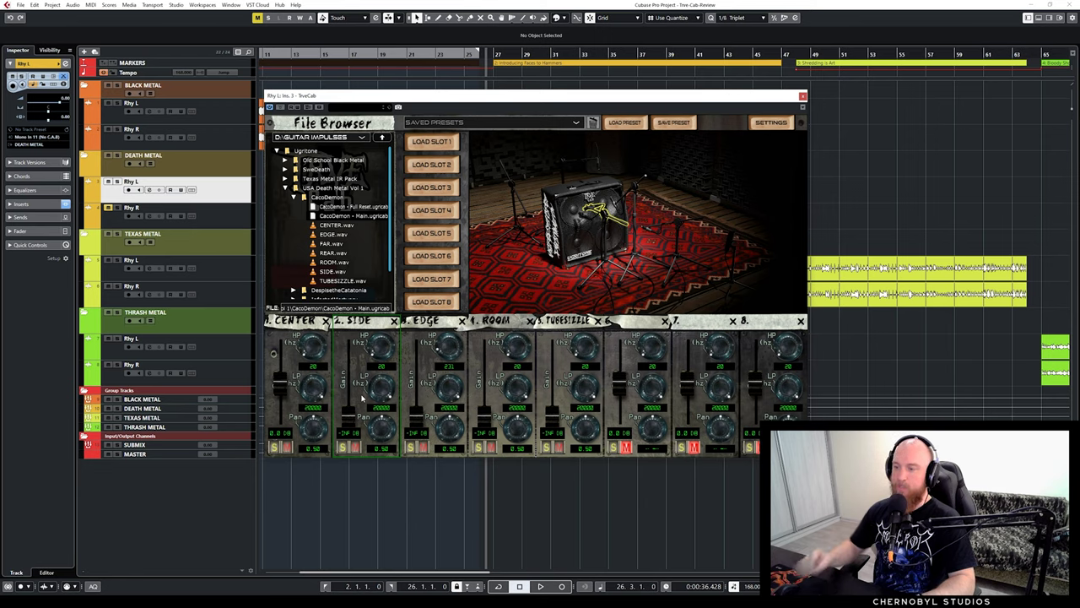
{"action": "mouse_move", "coordinate": [490, 100]}
{"action": "left_mouse_down"}
{"action": "mouse_move", "coordinate": [515, 103]}
{"action": "mouse_move", "coordinate": [483, 106]}
{"action": "left_mouse_up"}
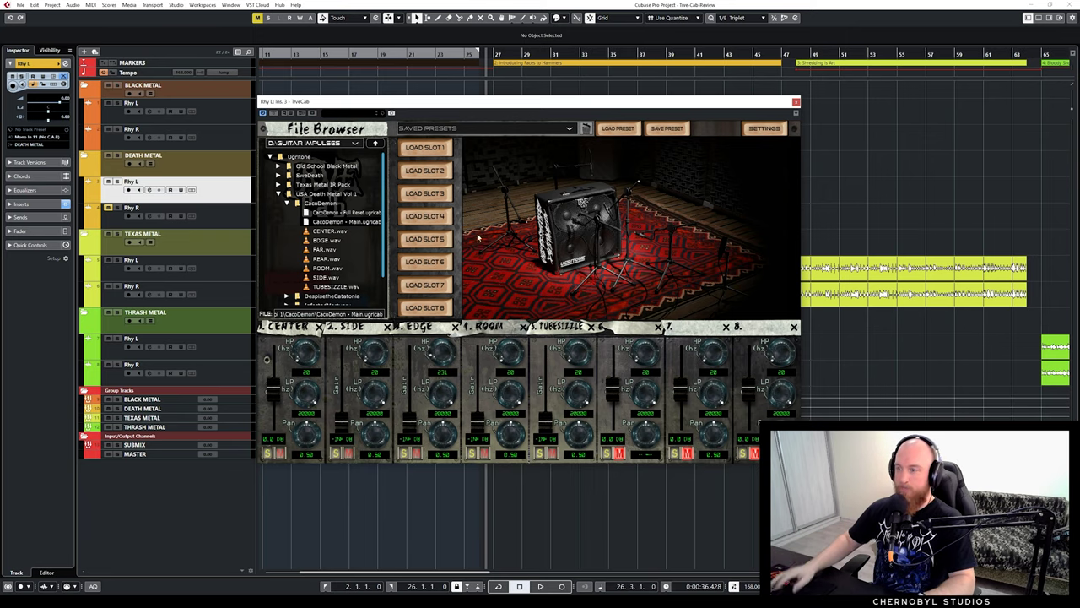
{"action": "left_click_drag", "start_coordinate": [497, 105], "coordinate": [504, 136]}
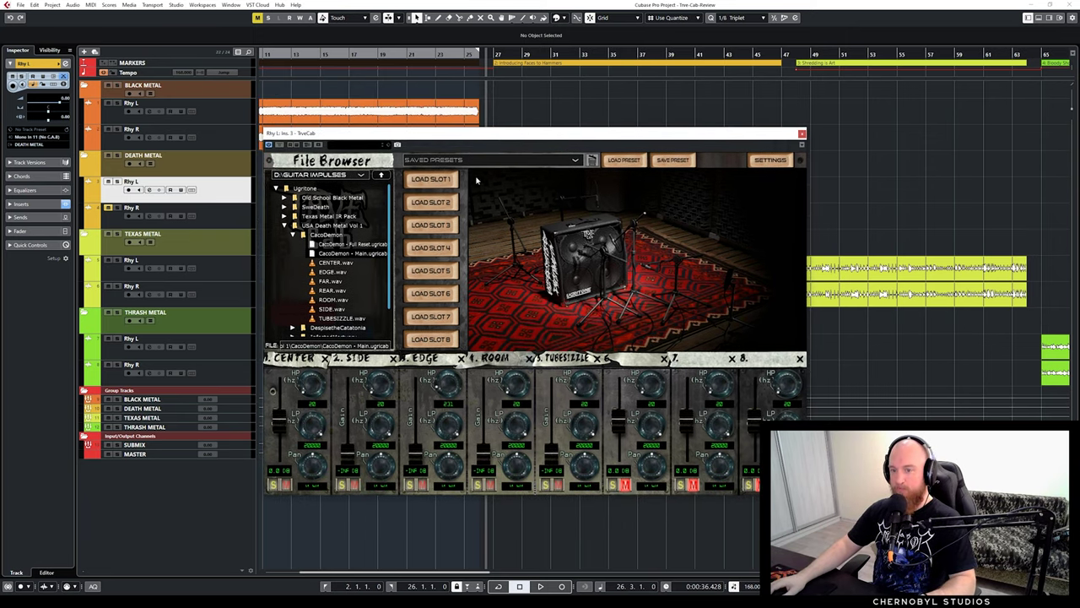
During playback, blend the microphones to about -2.3 dB Center, 1.9 dB Side, -5.7 dB Edge, -2.4 dB Room and -4.5 dB Tubesizzle
{"action": "key", "text": "space"}
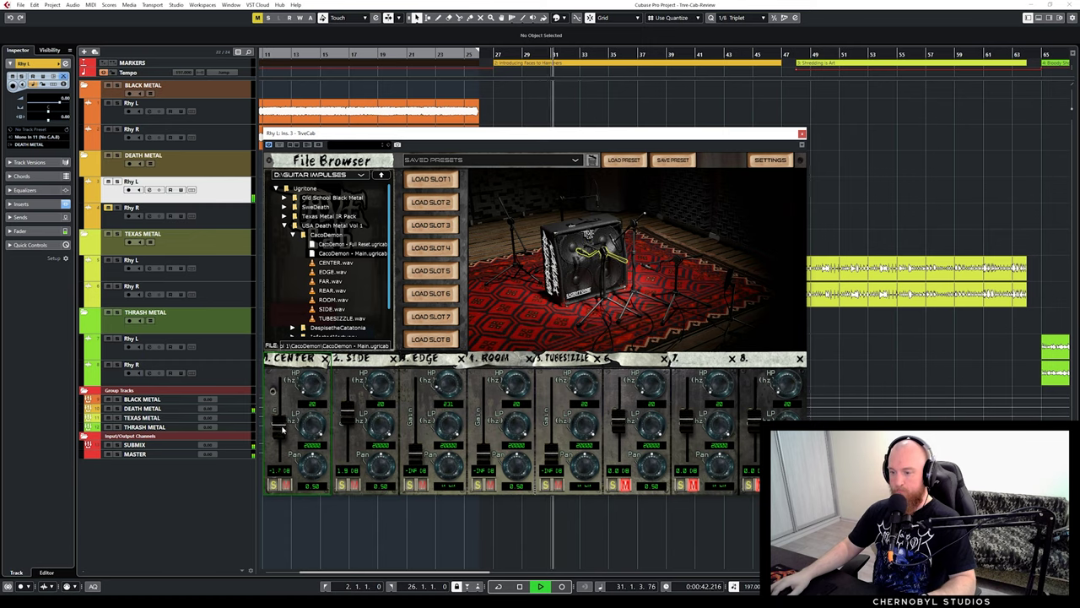
{"action": "left_click_drag", "start_coordinate": [287, 429], "coordinate": [285, 432]}
{"action": "left_click_drag", "start_coordinate": [414, 446], "coordinate": [417, 409]}
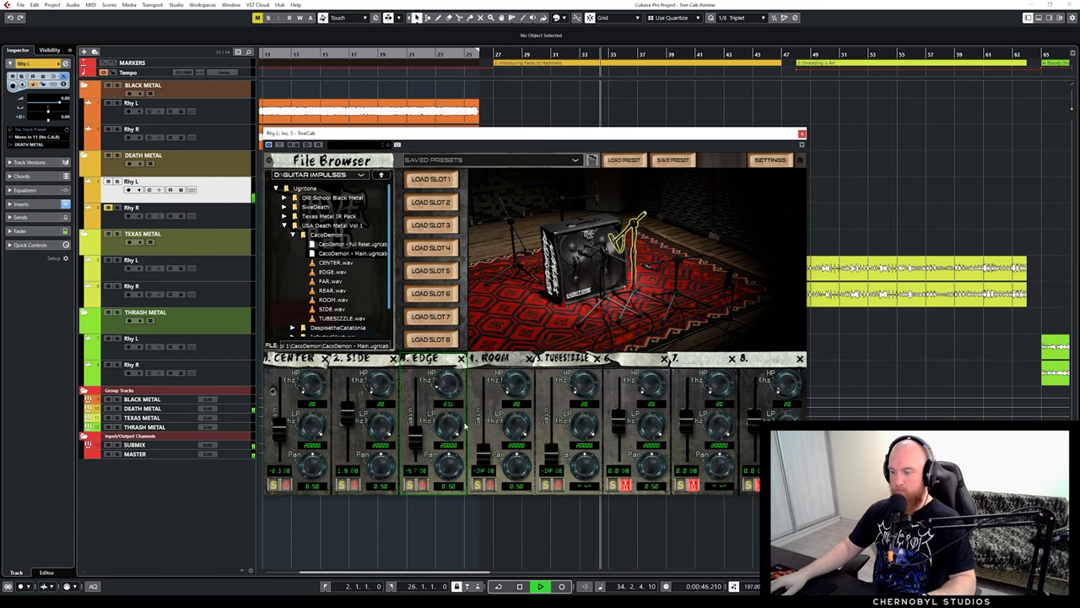
{"action": "left_click_drag", "start_coordinate": [478, 459], "coordinate": [487, 420]}
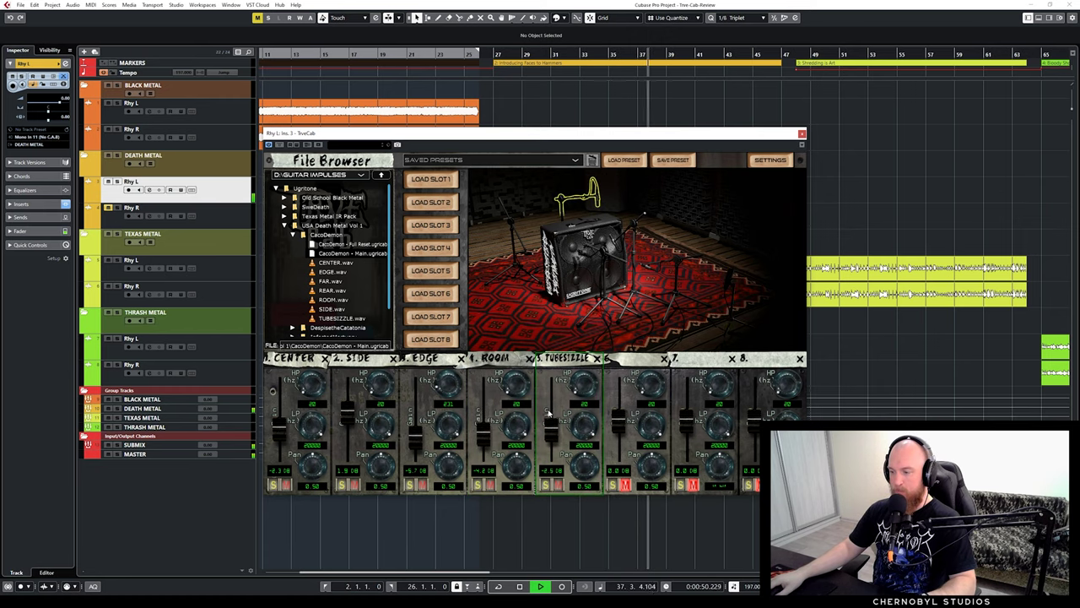
{"action": "mouse_move", "coordinate": [551, 432]}
{"action": "left_mouse_down"}
{"action": "mouse_move", "coordinate": [551, 388]}
{"action": "mouse_move", "coordinate": [551, 435]}
{"action": "left_mouse_up"}
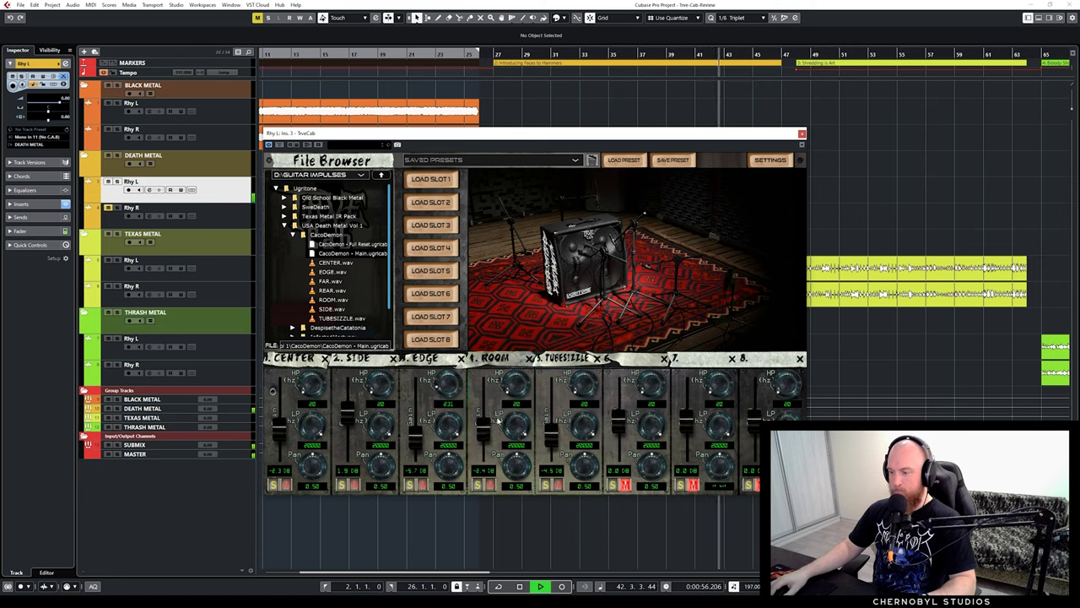
Replay the death metal section from bar 27 with the new microphone blend, keeping TrveCab's mixer fully in view
{"action": "left_click_drag", "start_coordinate": [532, 133], "coordinate": [562, 206]}
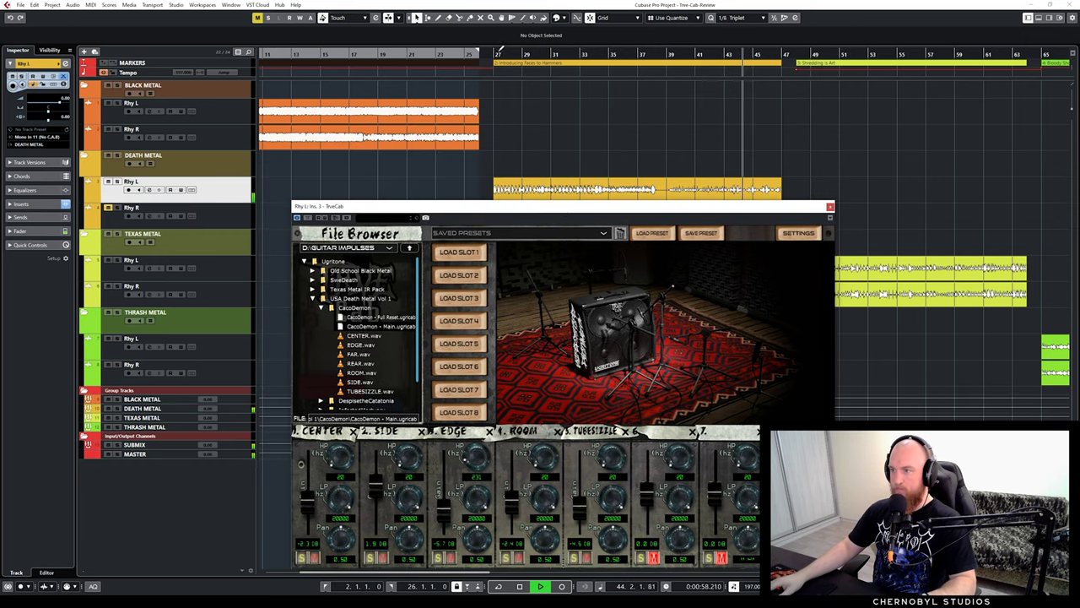
{"action": "left_click", "coordinate": [494, 56]}
{"action": "left_click_drag", "start_coordinate": [497, 206], "coordinate": [474, 98]}
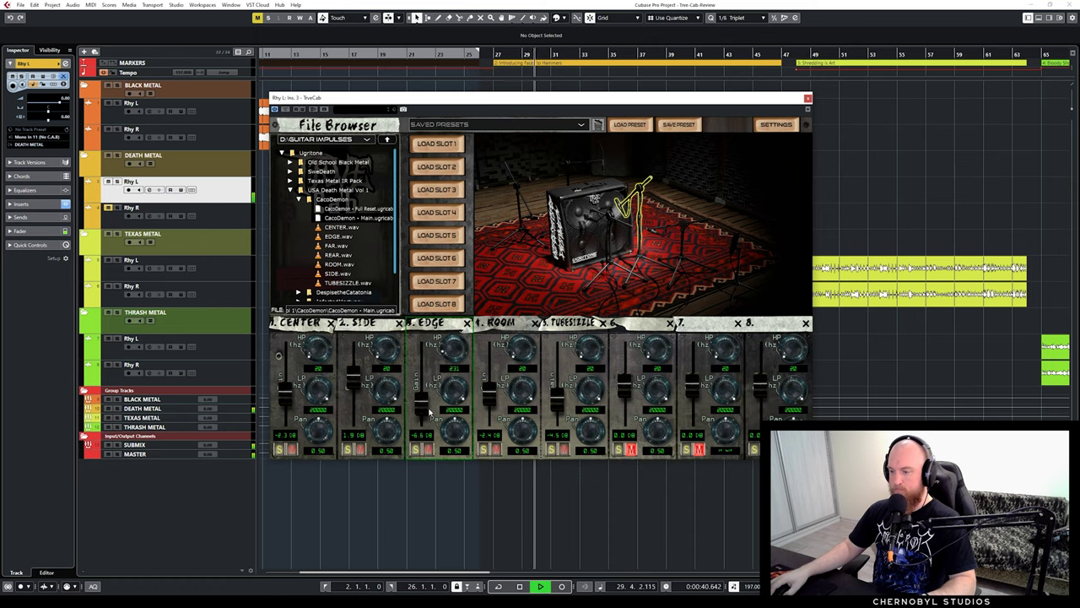
Fine-tune the microphone blend during playback to about -5.9 dB Edge, -3.5 dB Room and -5 dB Tubesizzle, and stop playback
{"action": "scroll", "coordinate": [483, 404], "scroll_direction": "down", "scroll_amount": 3}
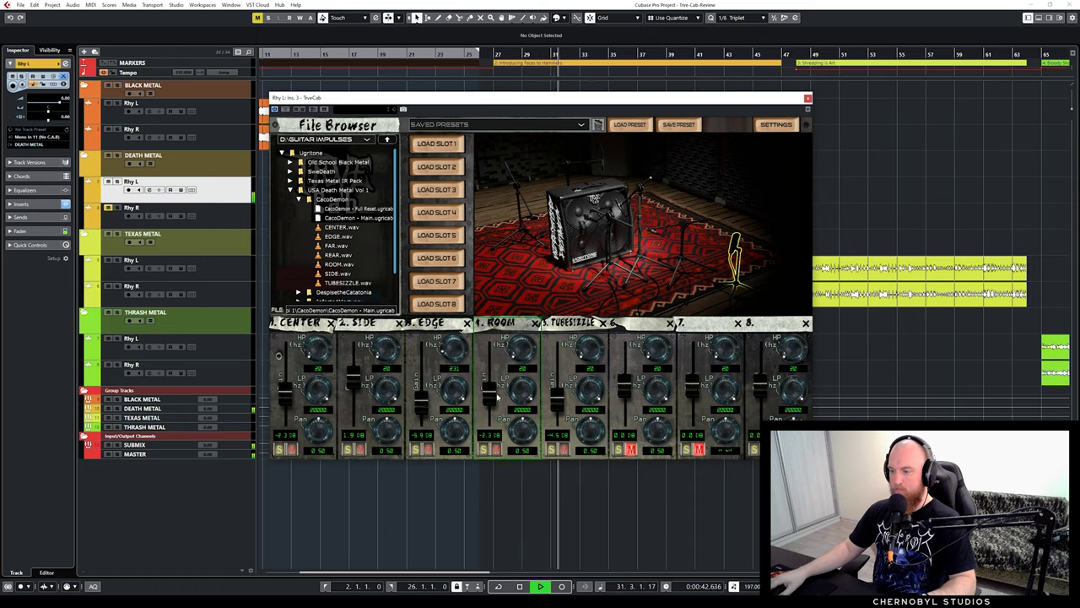
{"action": "scroll", "coordinate": [560, 399], "scroll_direction": "up", "scroll_amount": 2}
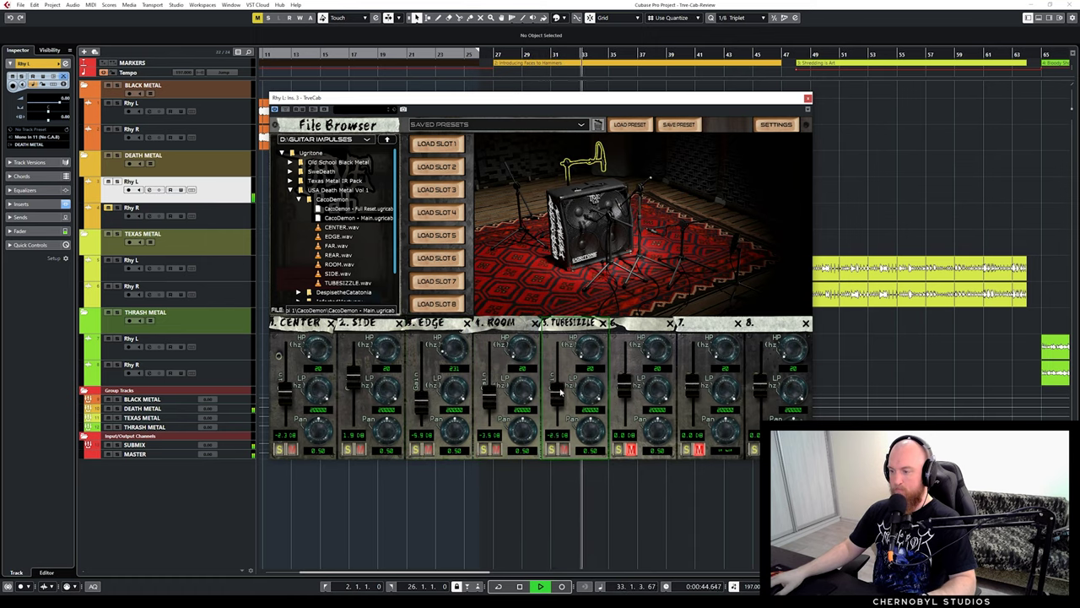
{"action": "scroll", "coordinate": [562, 402], "scroll_direction": "down", "scroll_amount": 4}
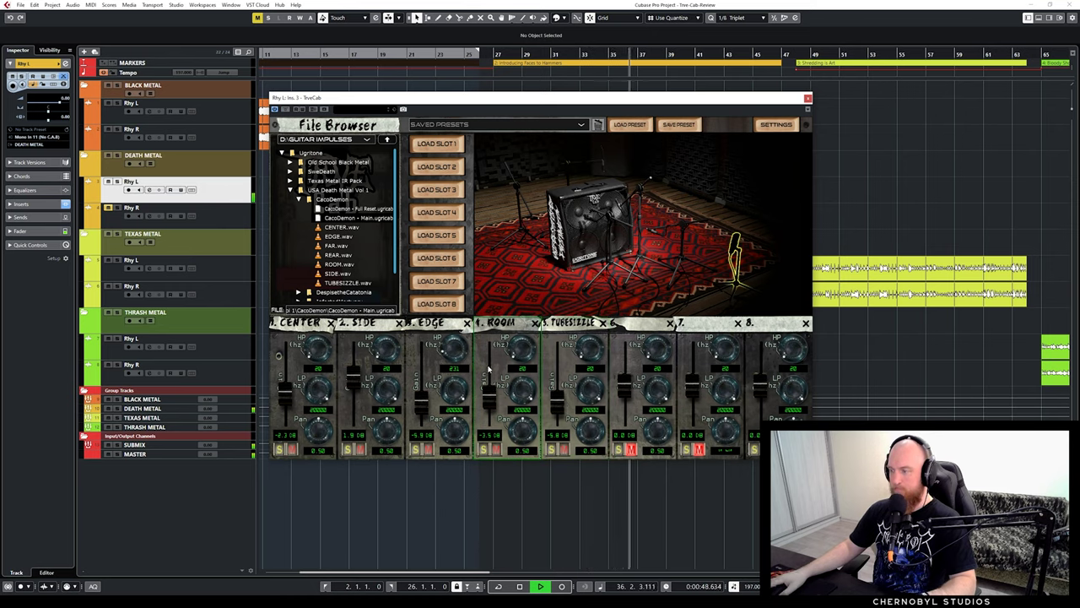
{"action": "key", "text": "space"}
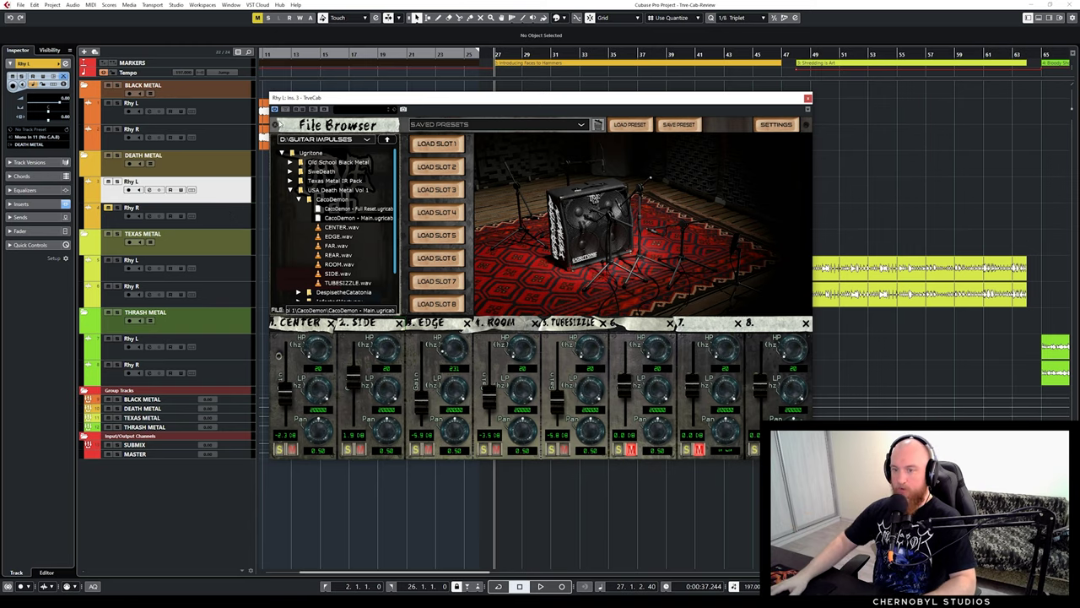
Close TrveCab and, from the MixConsole, audition GlissEQ on the DEATH METAL group during playback, comparing it active and bypassed
{"action": "left_click", "coordinate": [807, 99]}
{"action": "key", "text": "F3"}
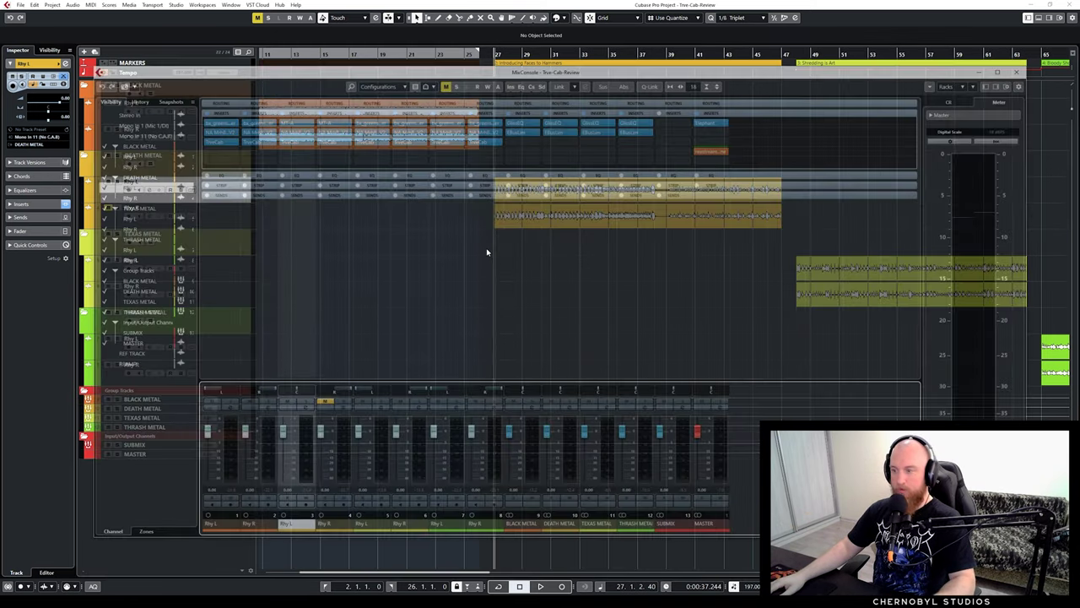
{"action": "mouse_move", "coordinate": [297, 138]}
{"action": "left_mouse_down"}
{"action": "mouse_move", "coordinate": [339, 140]}
{"action": "mouse_move", "coordinate": [296, 139]}
{"action": "left_mouse_up"}
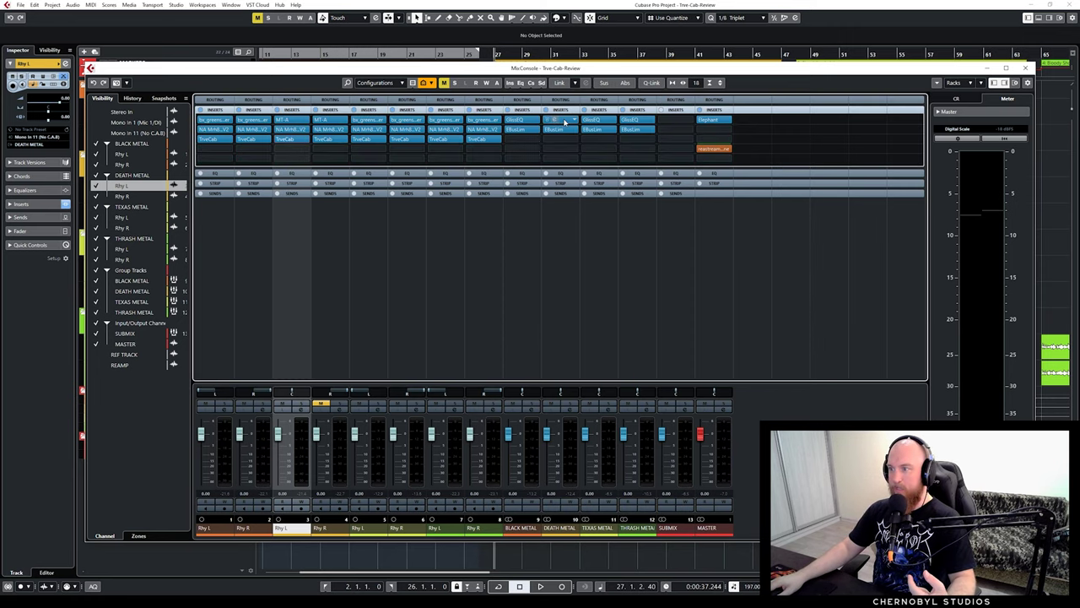
{"action": "left_click", "coordinate": [565, 123]}
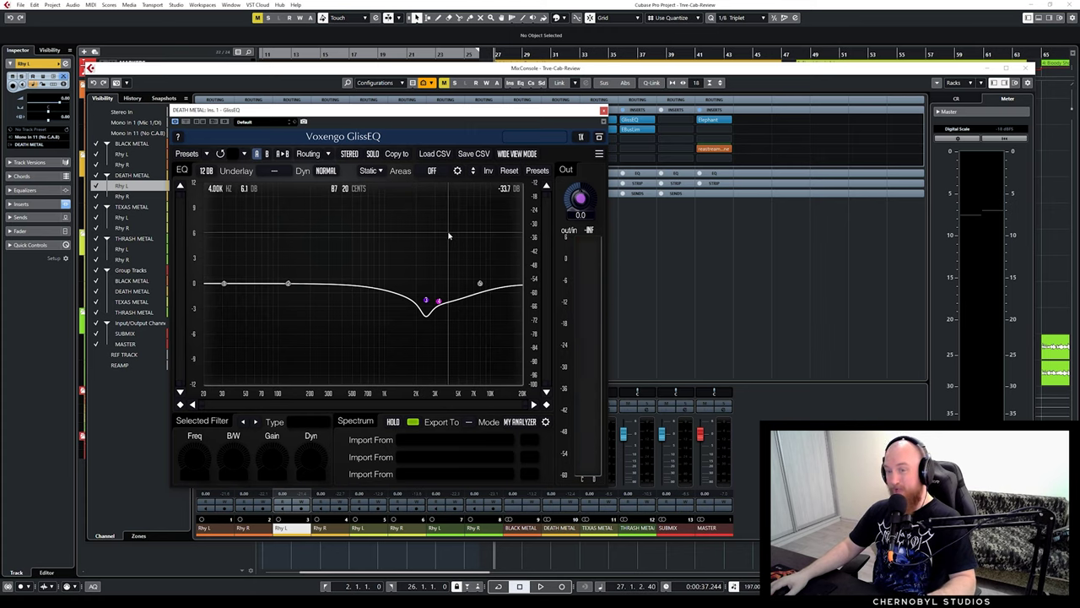
{"action": "key", "text": "space"}
{"action": "left_click_drag", "start_coordinate": [440, 133], "coordinate": [636, 141]}
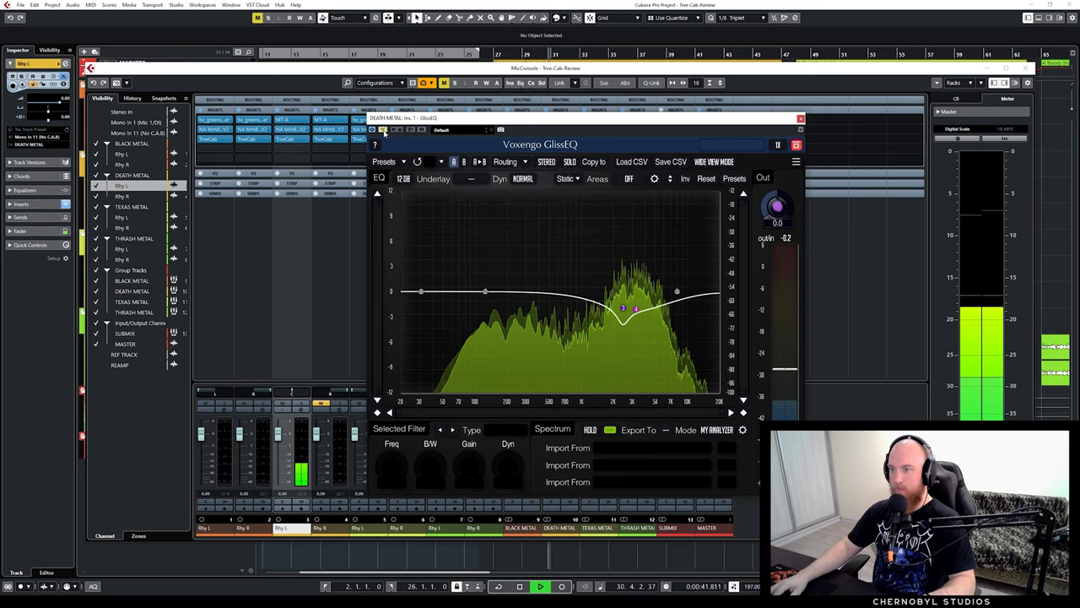
{"action": "mouse_move", "coordinate": [384, 132]}
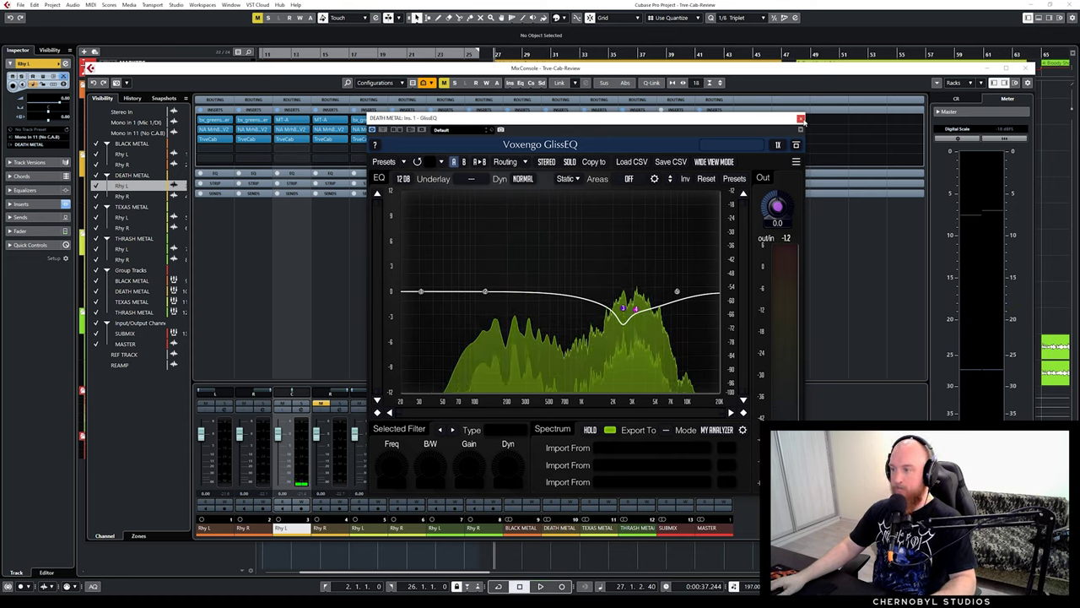
{"action": "left_click", "coordinate": [801, 119]}
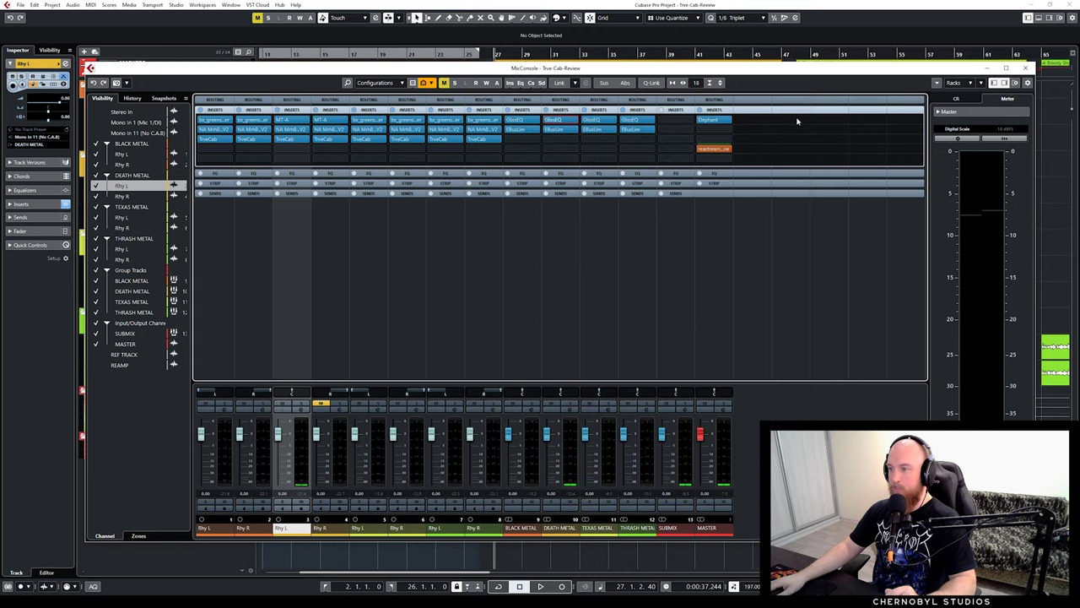
Inspect the EBusLim limiter on the DEATH METAL group, and close both it and the MixConsole
{"action": "left_click", "coordinate": [563, 131]}
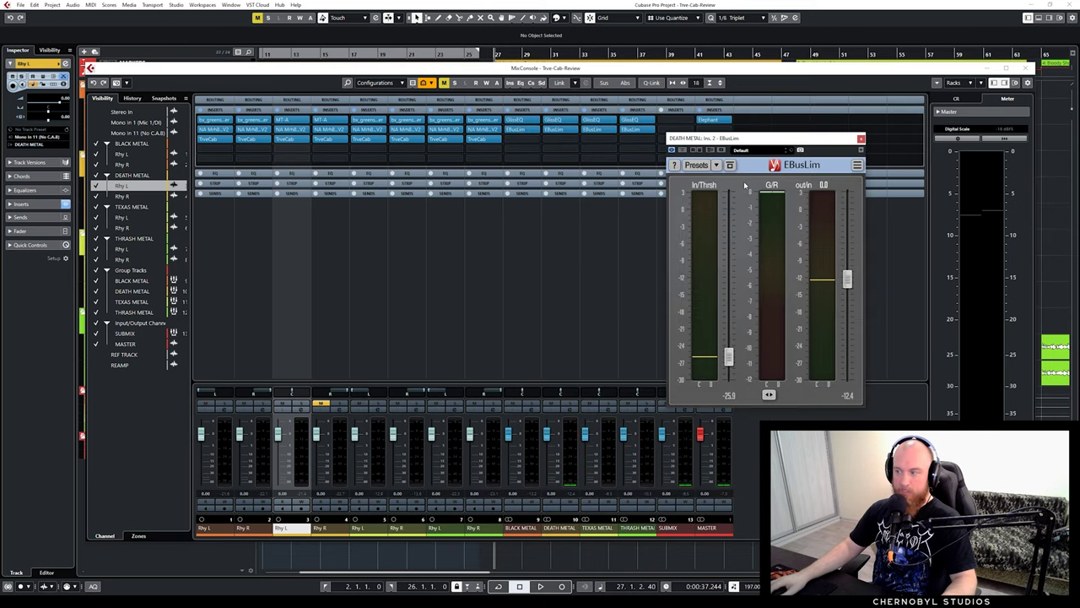
{"action": "left_click", "coordinate": [860, 139]}
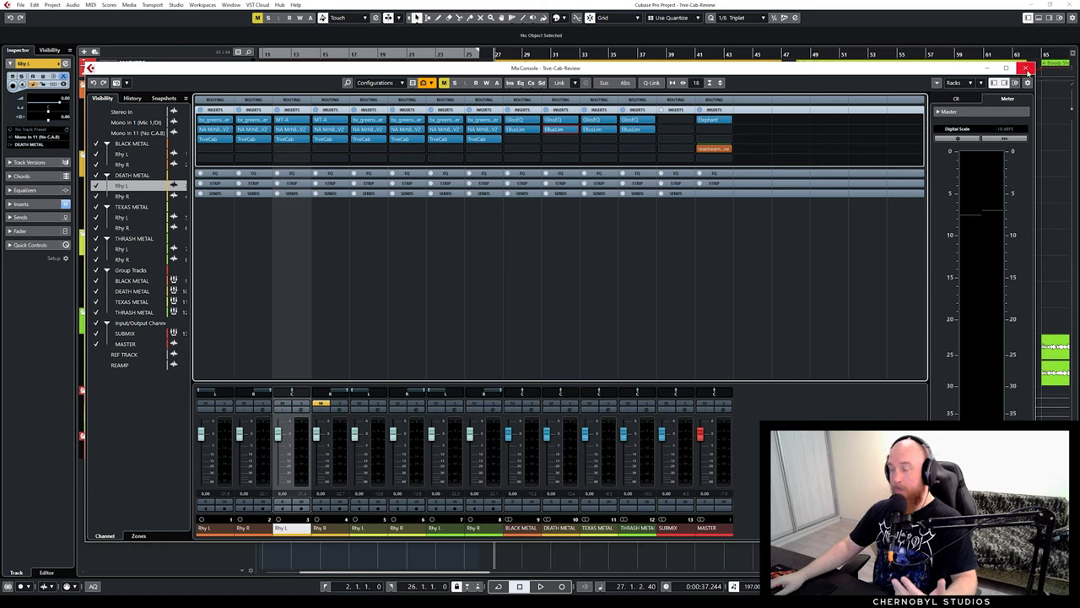
{"action": "left_click", "coordinate": [1026, 68]}
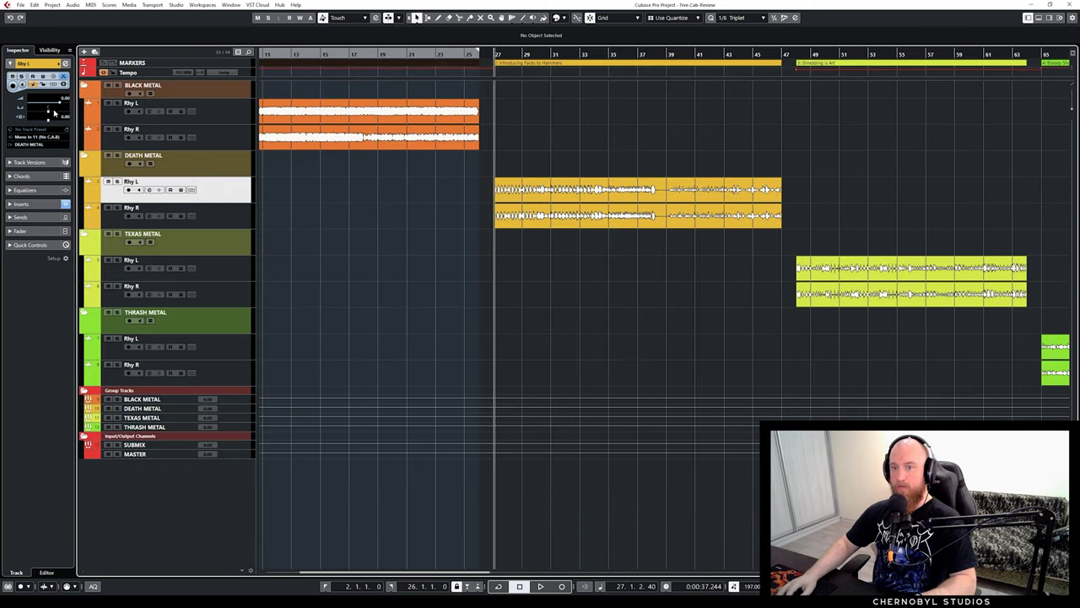
Check the death metal Rhy R track's channel settings and place the playhead just before the Shredding is Art section
{"action": "left_click", "coordinate": [248, 219]}
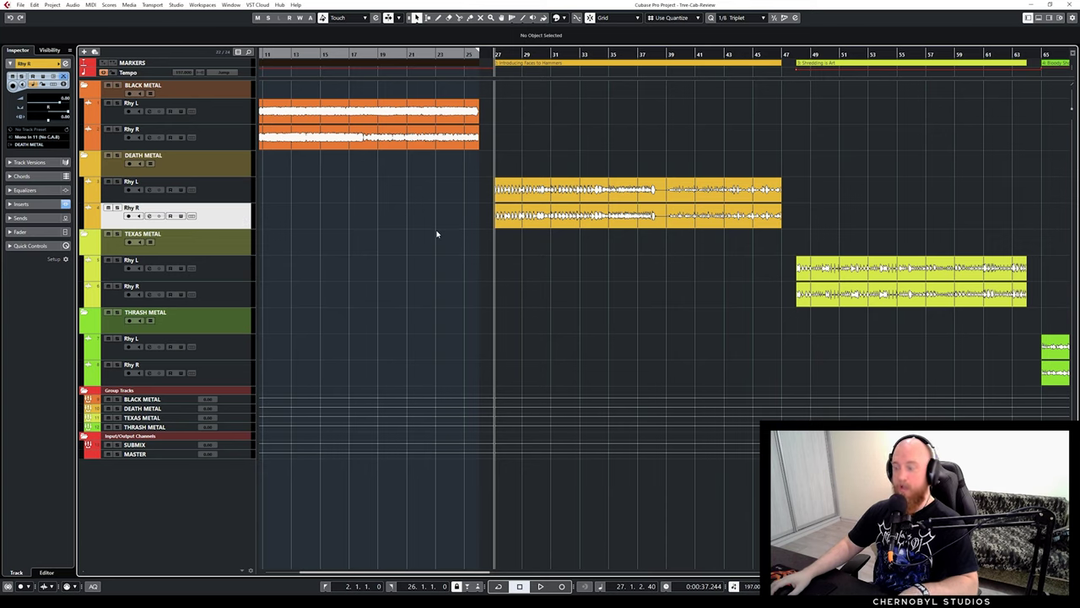
{"action": "scroll", "coordinate": [437, 234], "scroll_direction": "right", "scroll_amount": 10}
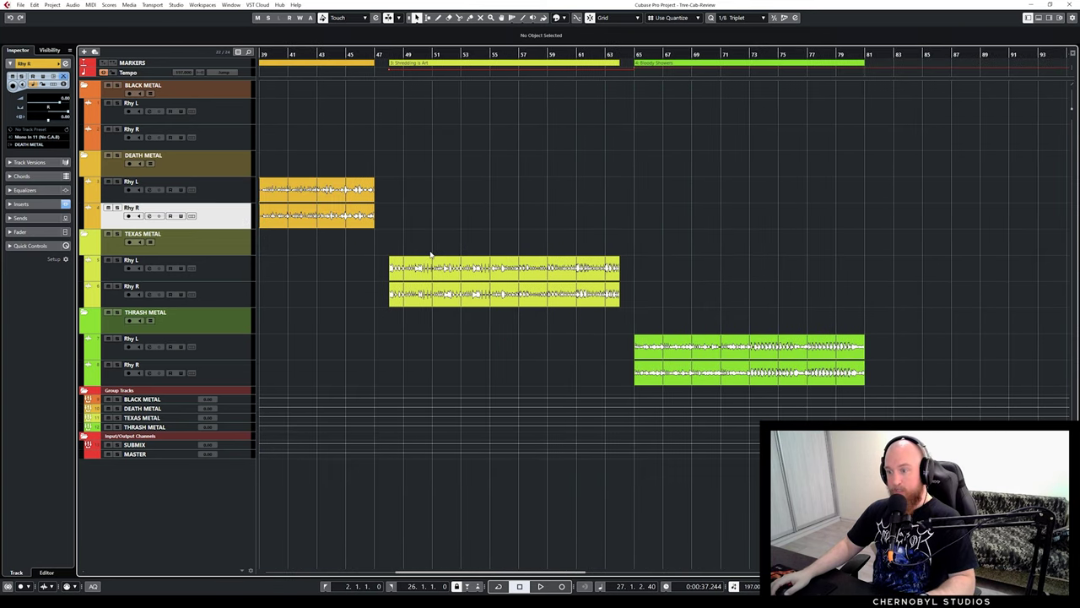
{"action": "scroll", "coordinate": [430, 253], "scroll_direction": "left", "scroll_amount": 2}
{"action": "left_click", "coordinate": [432, 217]}
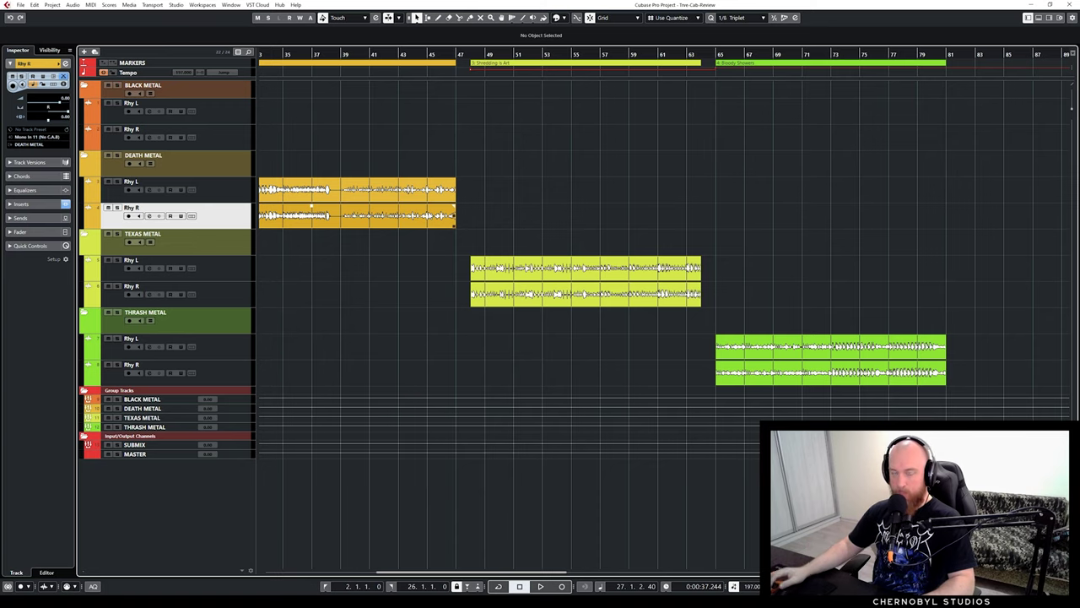
{"action": "left_click", "coordinate": [418, 201]}
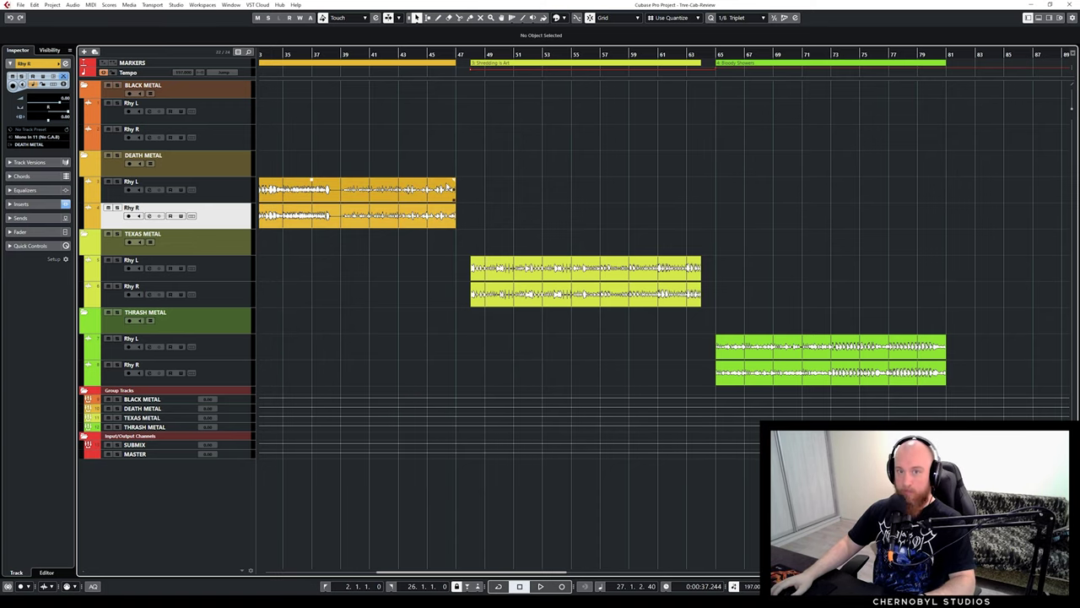
{"action": "left_click", "coordinate": [475, 63]}
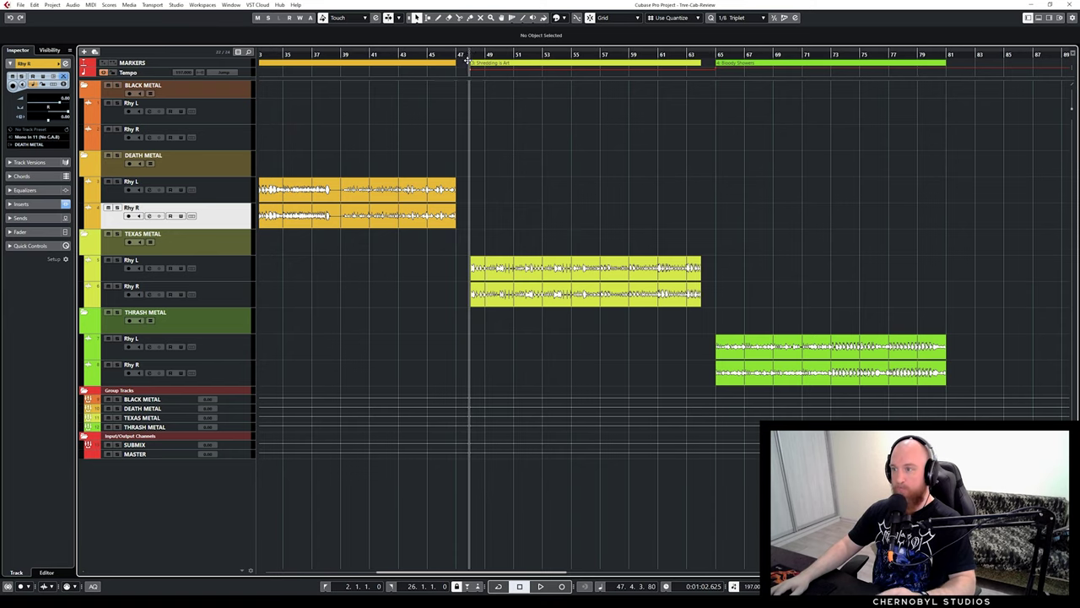
Show the inserts of the TEXAS METAL Rhy L track, view its NA MRH810 V2 amp and close it
{"action": "left_click", "coordinate": [238, 277]}
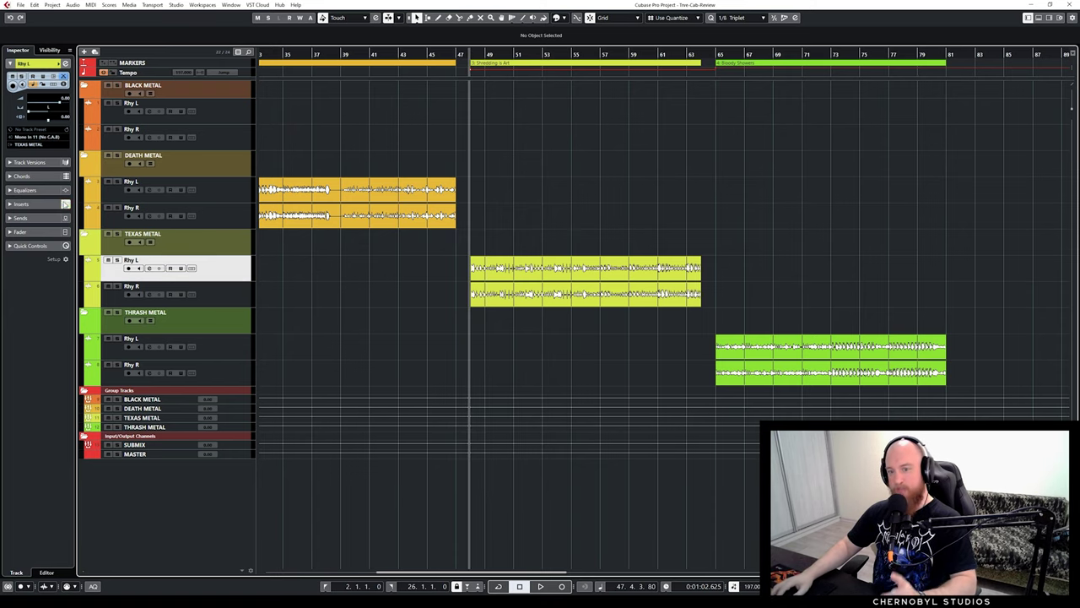
{"action": "left_click", "coordinate": [25, 204]}
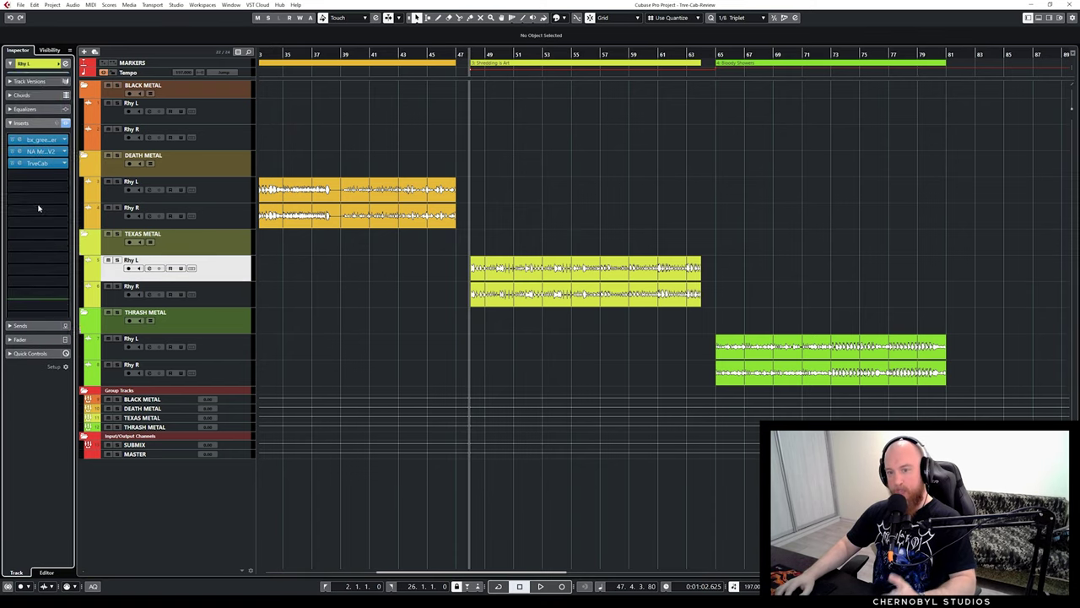
{"action": "left_click", "coordinate": [47, 147]}
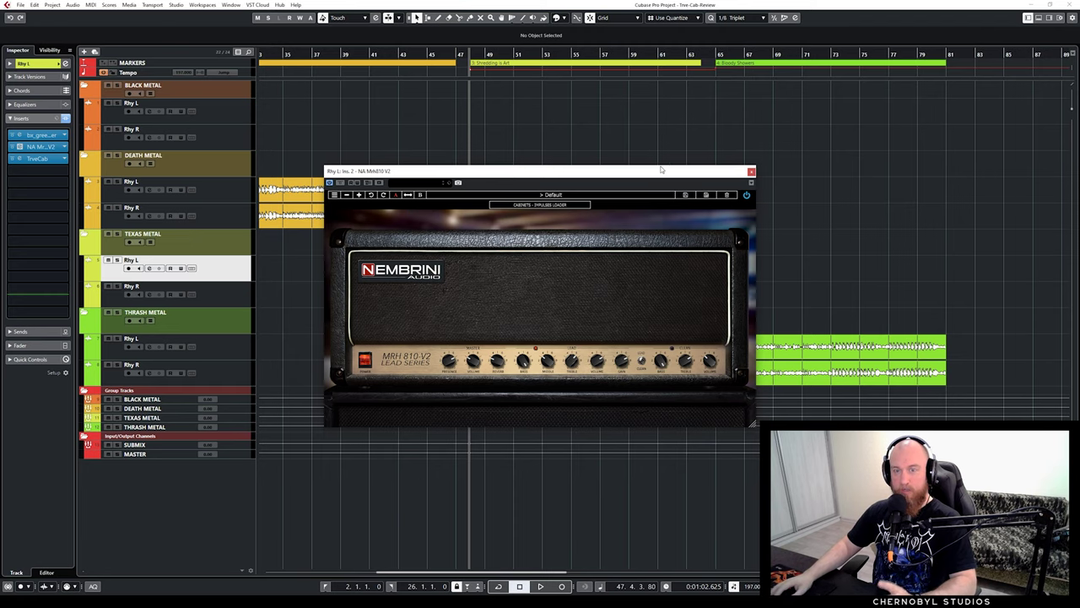
{"action": "left_click", "coordinate": [751, 173]}
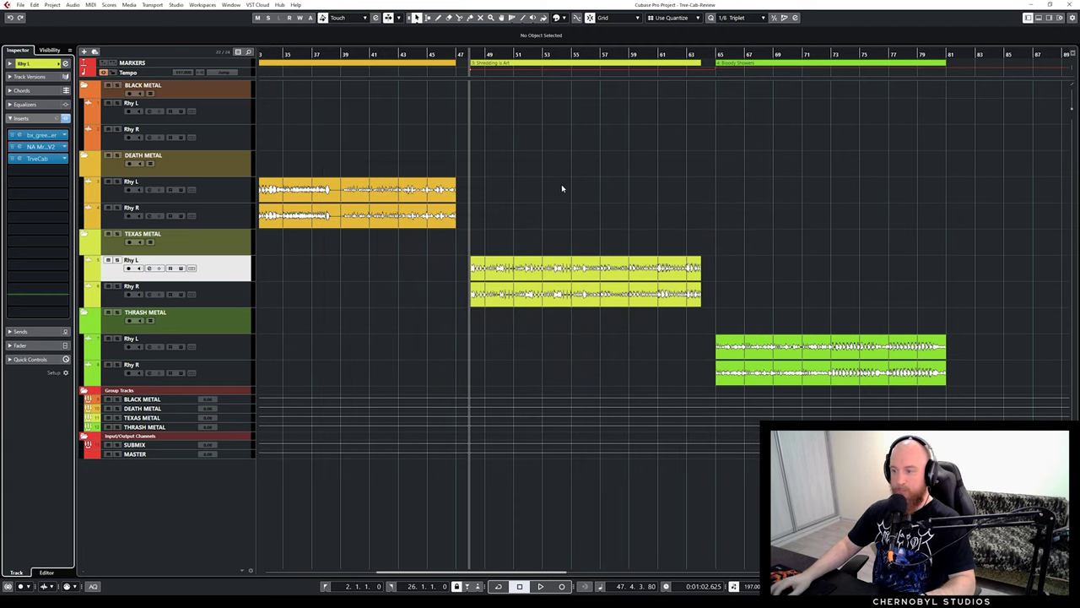
Play the Texas metal section from just before bar 48 and open TrveCab on its Rhy L track
{"action": "left_click", "coordinate": [467, 55]}
{"action": "key", "text": "space"}
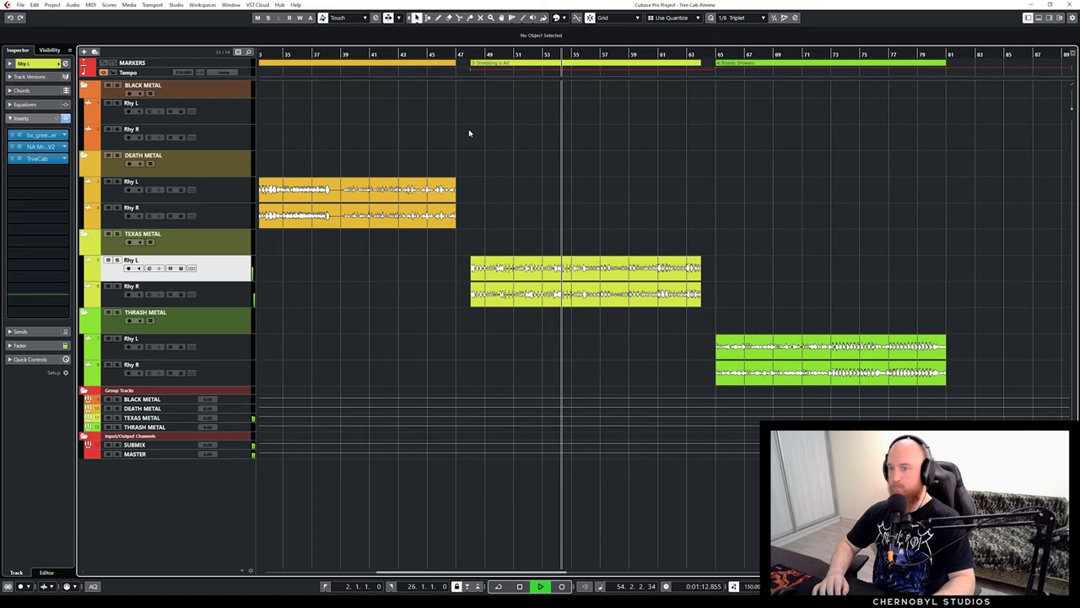
{"action": "key", "text": "Right"}
{"action": "left_click", "coordinate": [38, 158]}
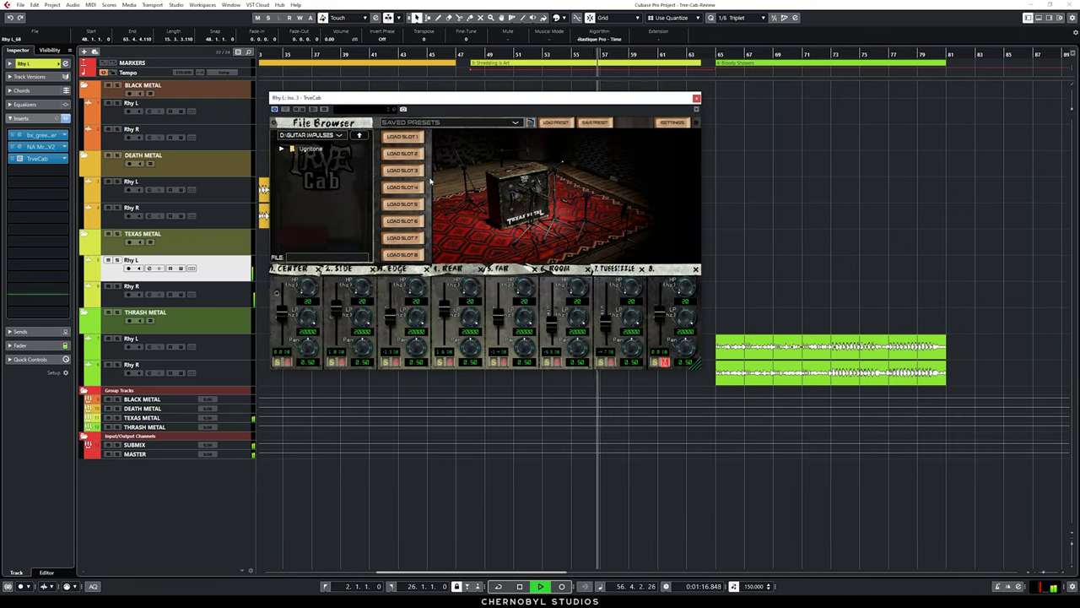
Enlarge TrveCab and reposition it with the whole mixer in view while the section plays, and stop playback
{"action": "left_click_drag", "start_coordinate": [708, 373], "coordinate": [778, 430]}
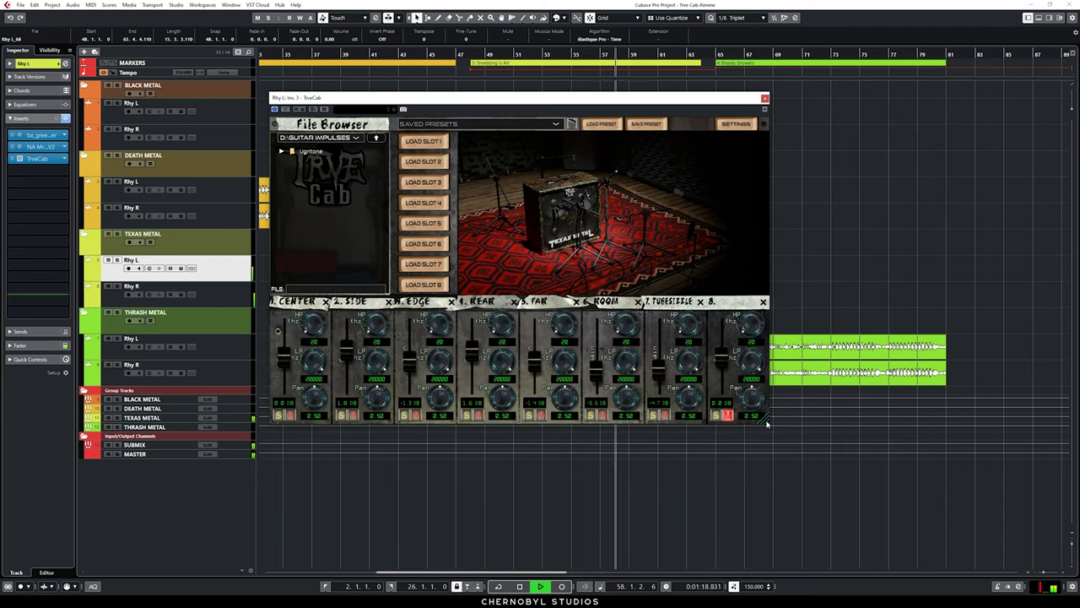
{"action": "left_click_drag", "start_coordinate": [578, 105], "coordinate": [522, 187]}
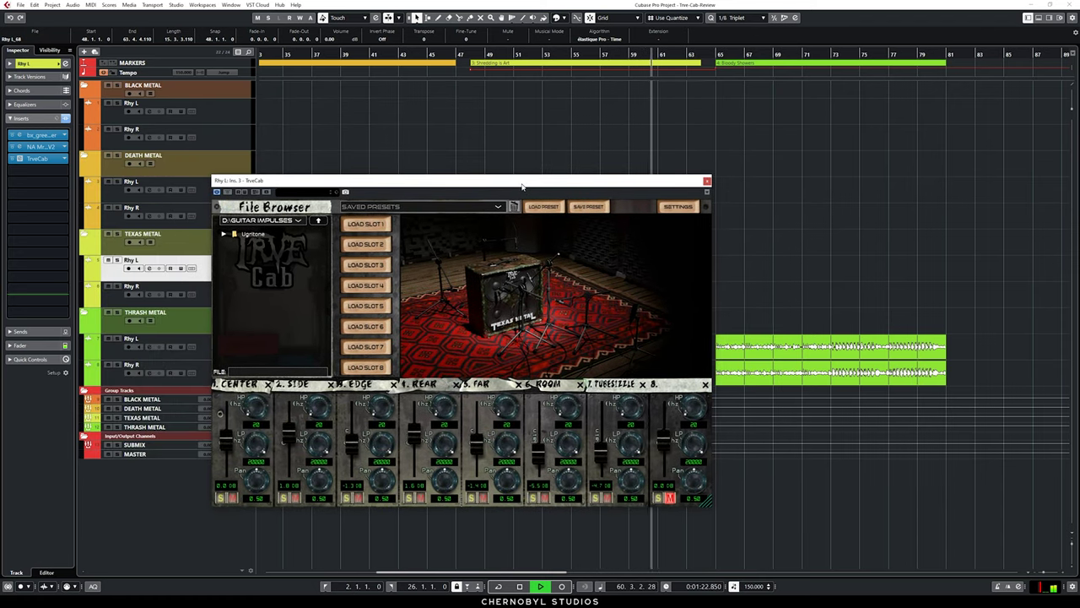
{"action": "left_click_drag", "start_coordinate": [522, 186], "coordinate": [505, 136]}
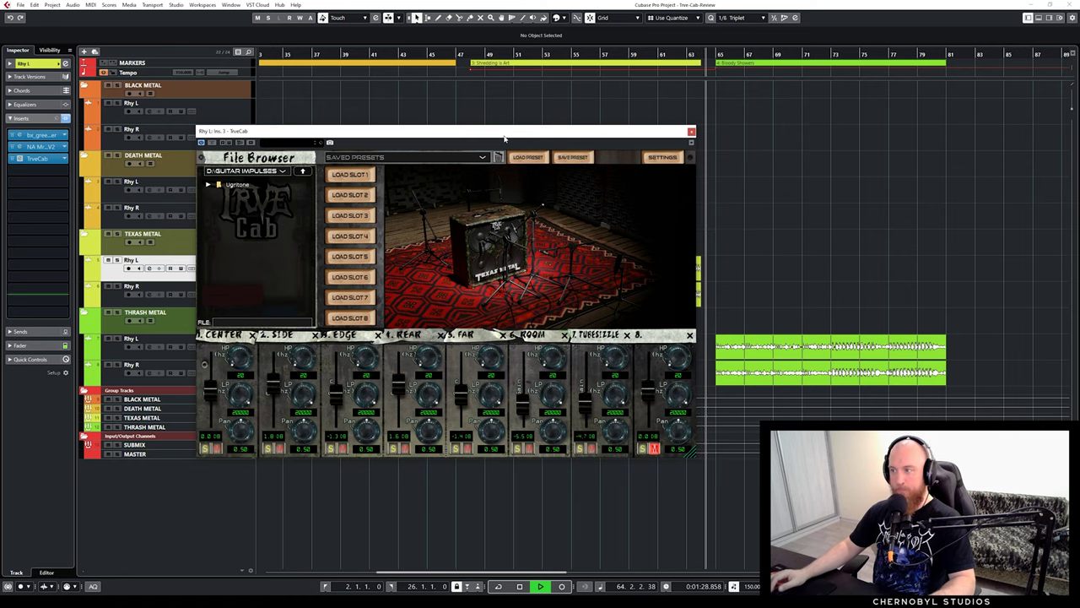
{"action": "key", "text": "space"}
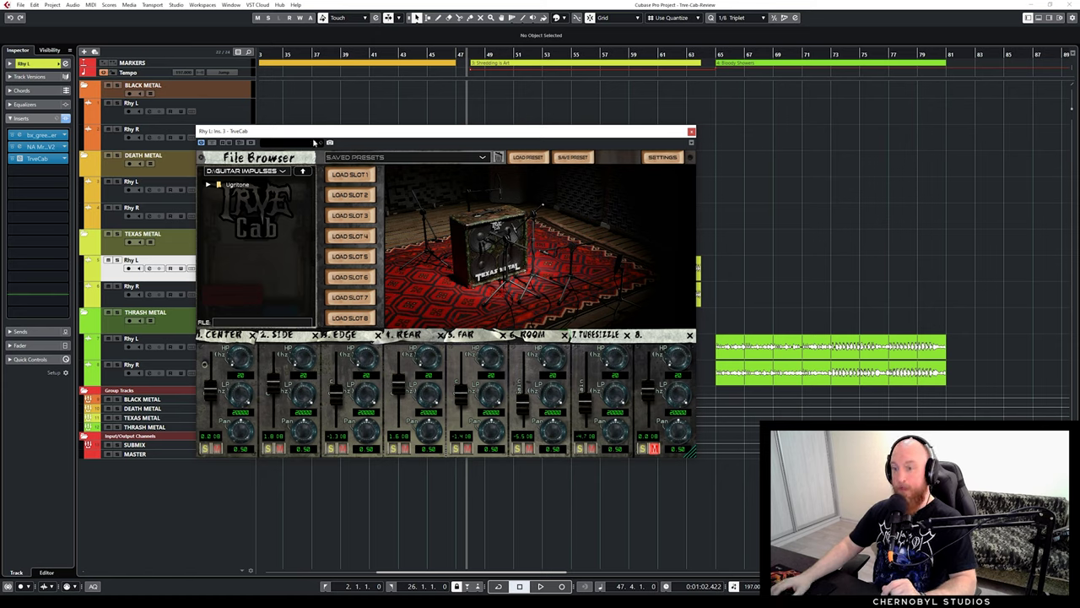
View the Texas Rhy L track's NA MRH810 V2 amp once more, close it and shift TrveCab slightly aside
{"action": "left_click", "coordinate": [41, 146]}
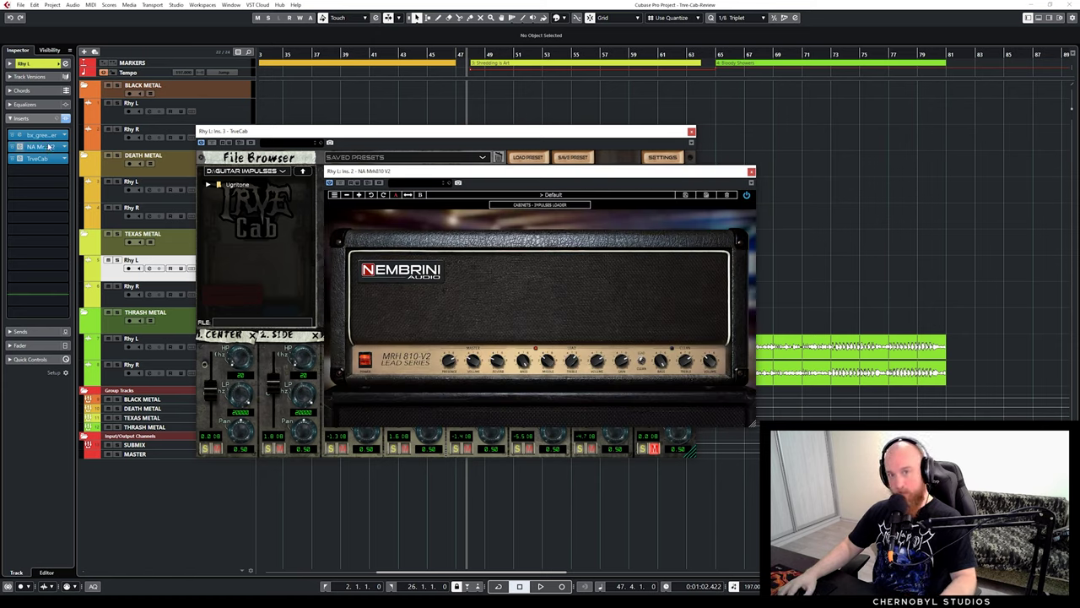
{"action": "left_click", "coordinate": [751, 173]}
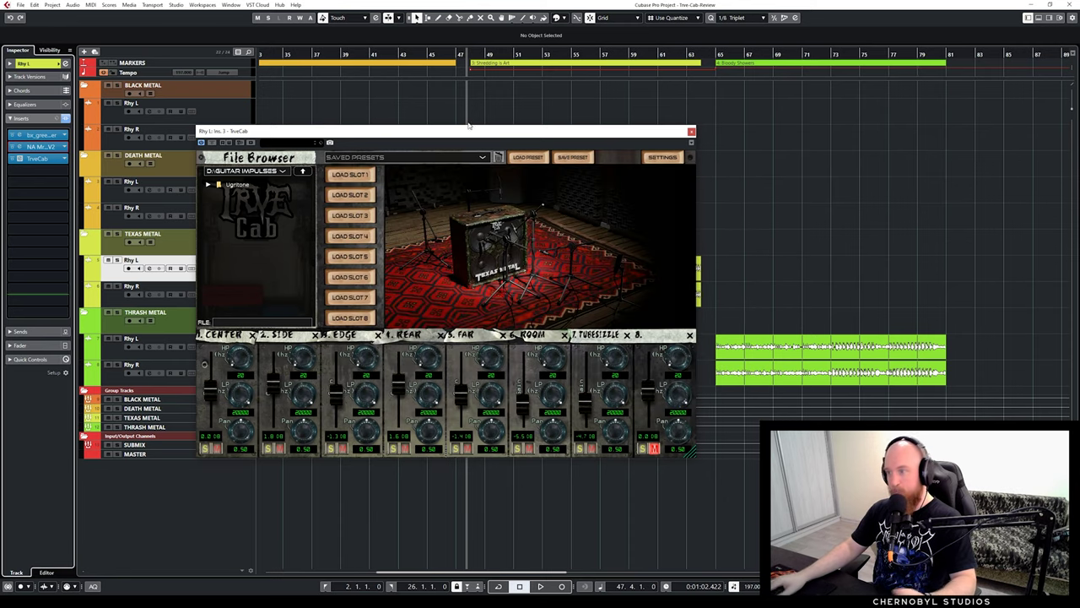
{"action": "left_click_drag", "start_coordinate": [463, 135], "coordinate": [429, 124]}
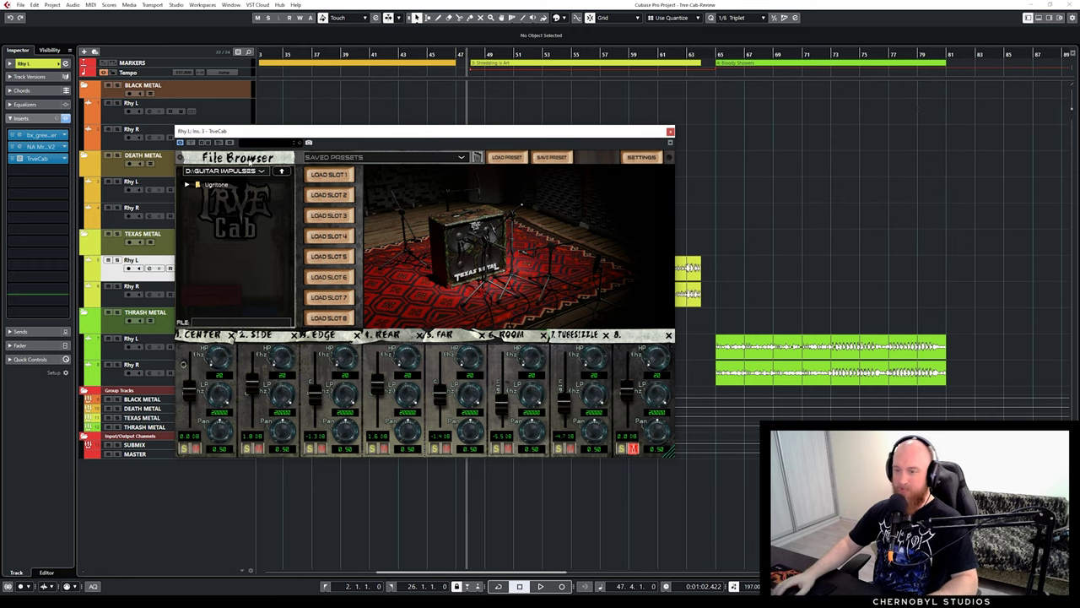
Load the Cowboy - Main preset from the Cowboy folder of the Texas Metal IR Pack
{"action": "left_click", "coordinate": [188, 185]}
{"action": "left_click", "coordinate": [197, 213]}
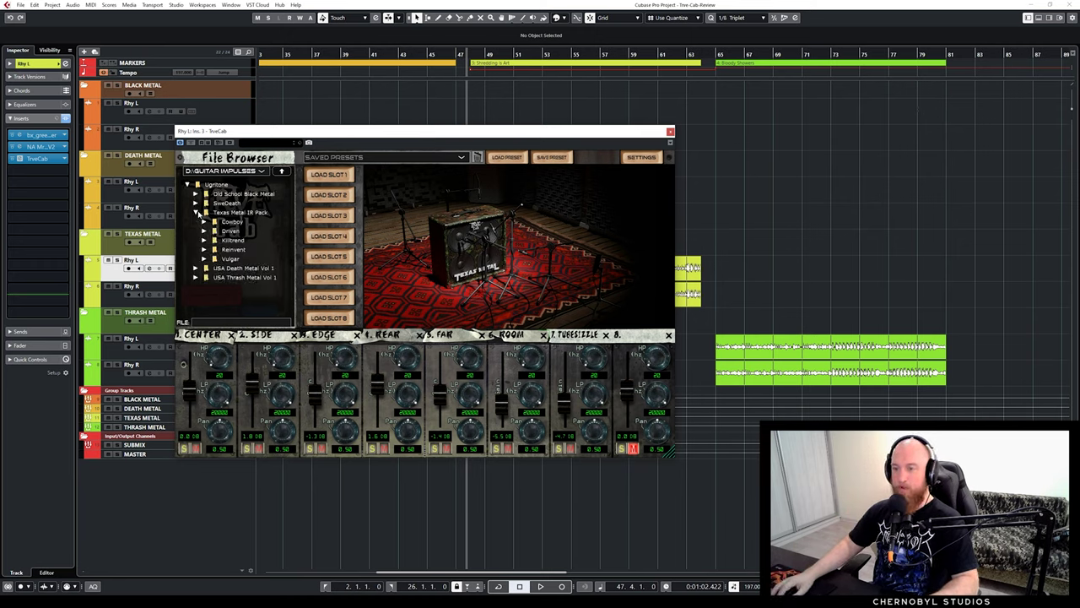
{"action": "left_click", "coordinate": [204, 222]}
{"action": "double_click", "coordinate": [257, 250]}
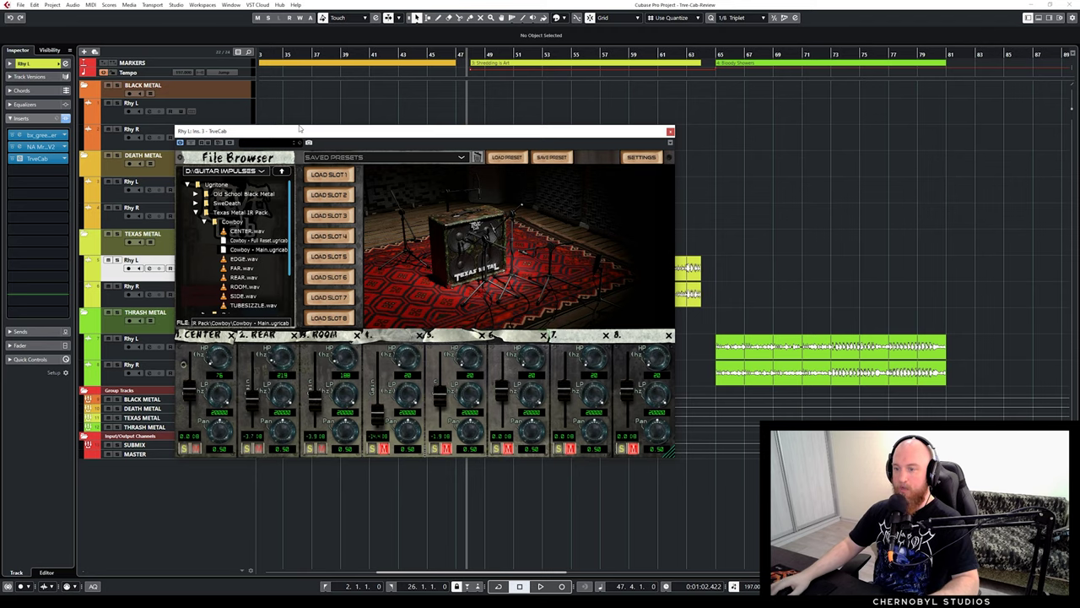
Centre and solo the Texas Metal Rhy L track, and play the section through the Cowboy - Main preset with TrveCab repositioned
{"action": "left_click_drag", "start_coordinate": [322, 133], "coordinate": [645, 145]}
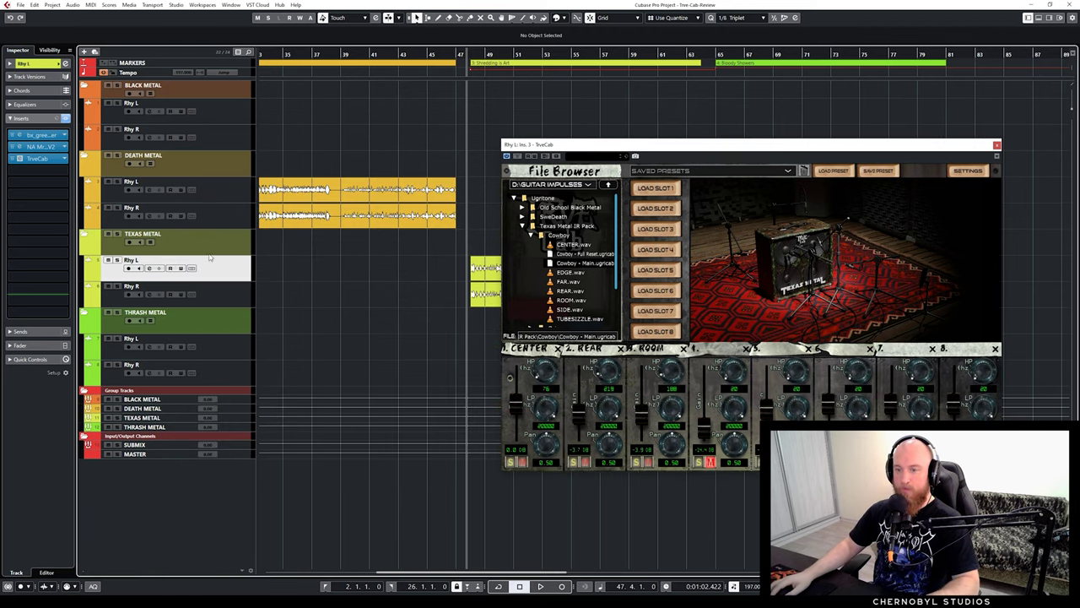
{"action": "left_click", "coordinate": [34, 63]}
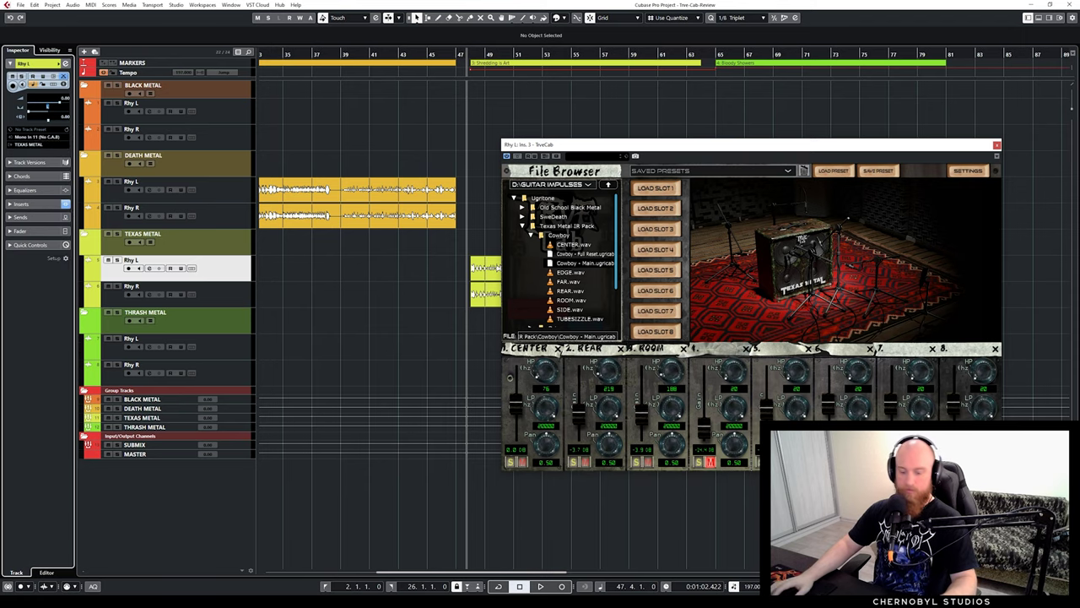
{"action": "left_click", "coordinate": [120, 262]}
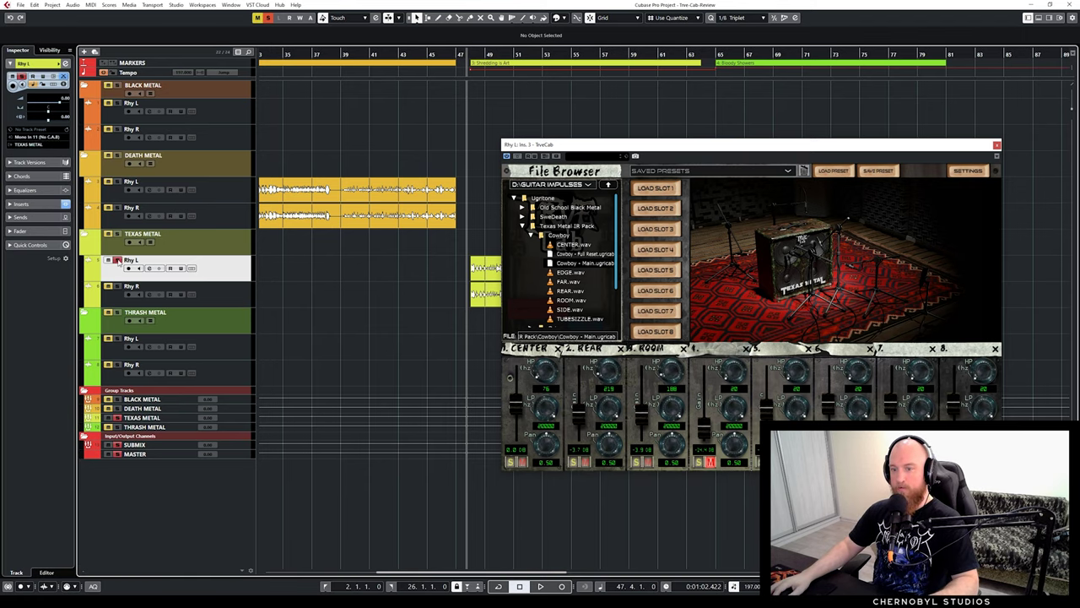
{"action": "key", "text": "space"}
{"action": "left_click_drag", "start_coordinate": [689, 146], "coordinate": [519, 131]}
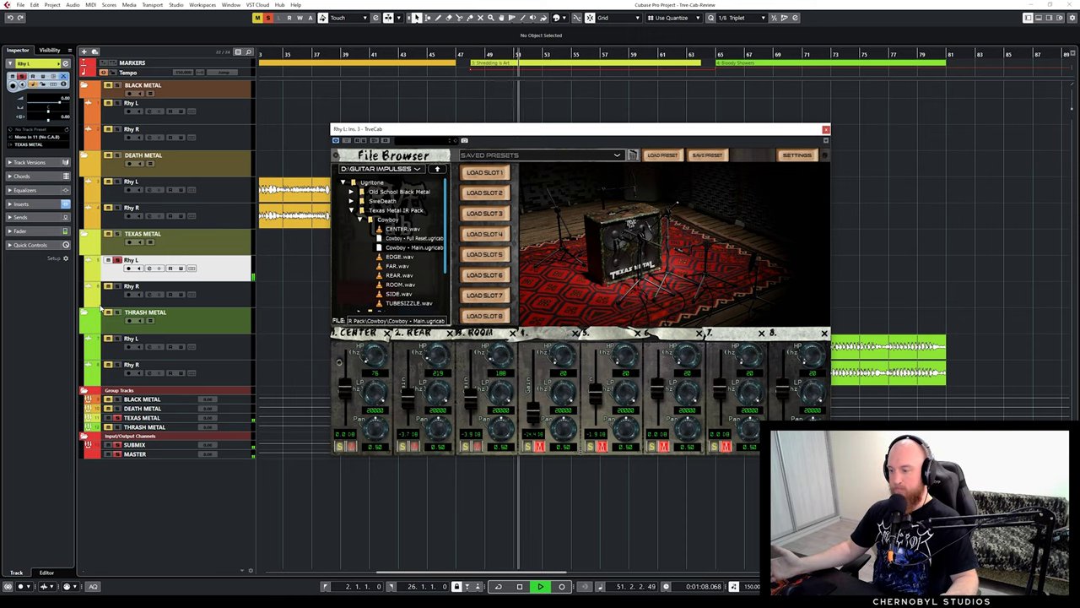
{"action": "key", "text": "space"}
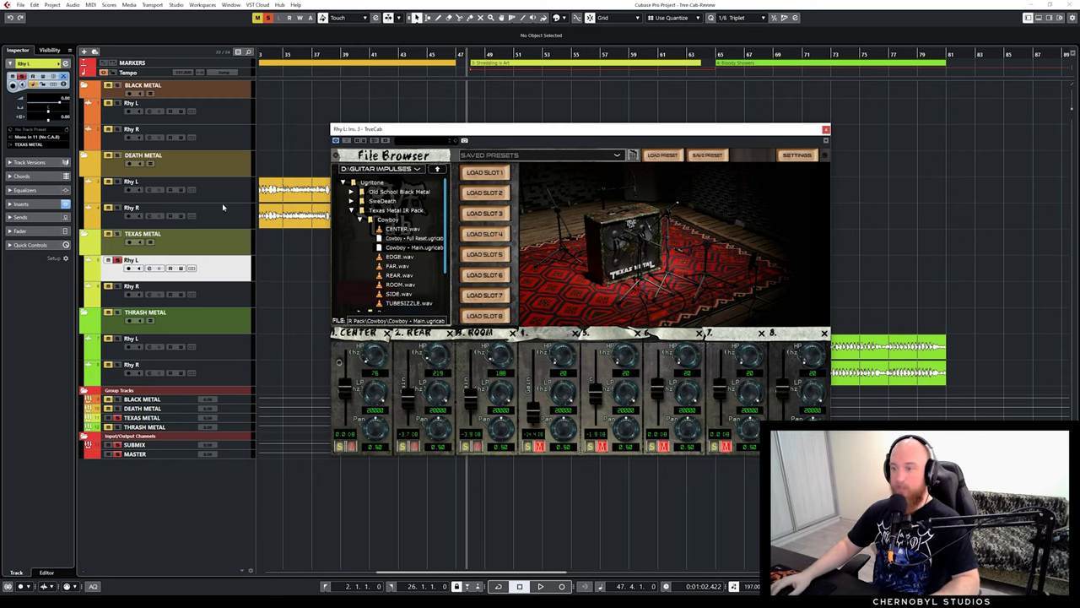
Play the soloed Texas guitar and load the Driven - Main preset from the Driven folder, collapsing the folder again
{"action": "scroll", "coordinate": [377, 243], "scroll_direction": "down", "scroll_amount": 2}
{"action": "left_click", "coordinate": [360, 269]}
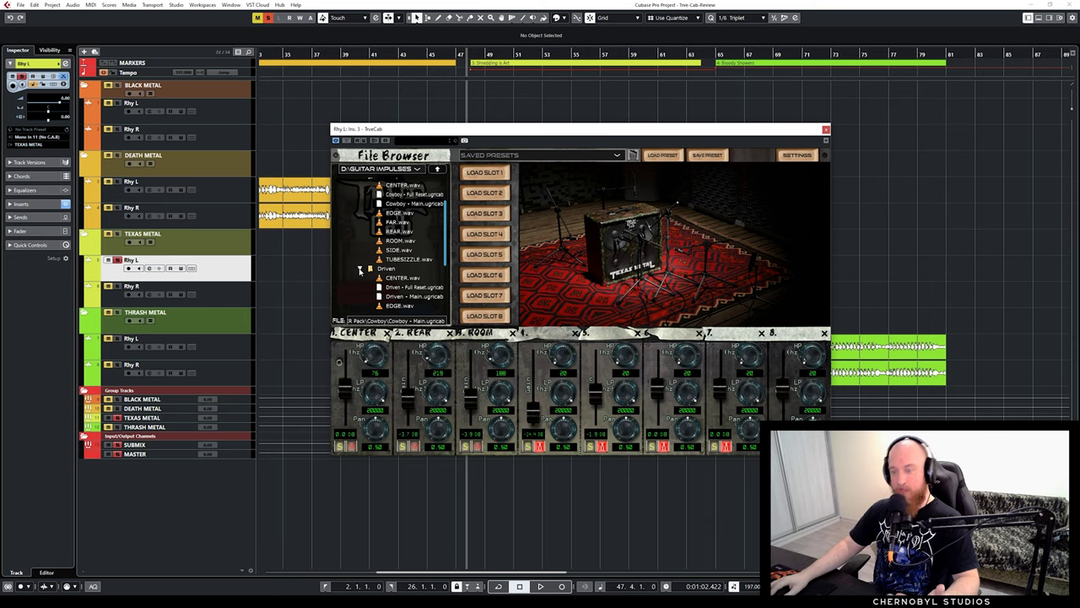
{"action": "scroll", "coordinate": [398, 273], "scroll_direction": "down", "scroll_amount": 1}
{"action": "key", "text": "space"}
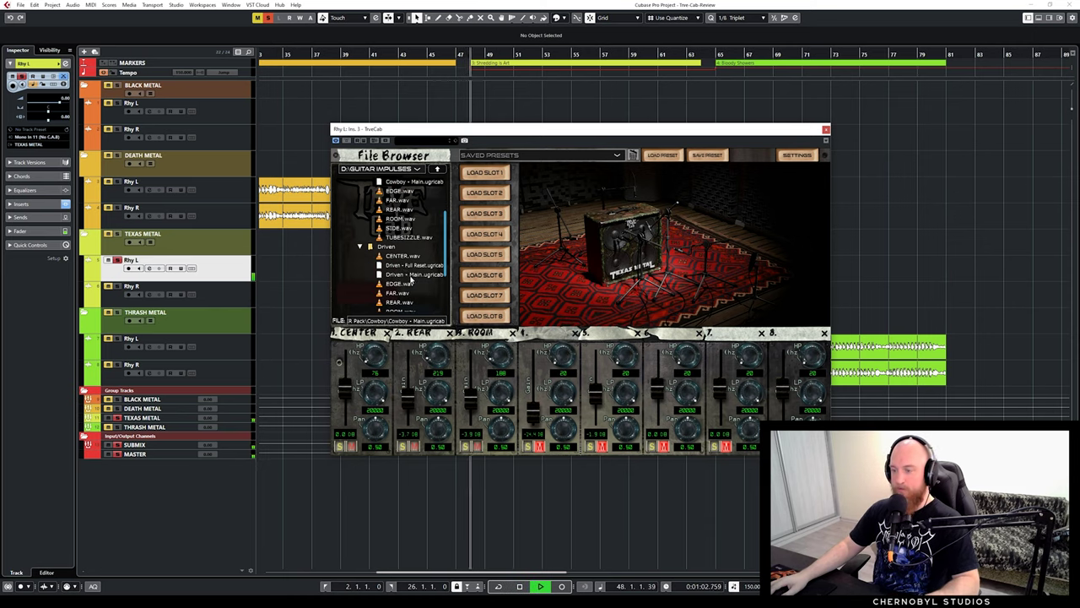
{"action": "left_click", "coordinate": [411, 275]}
{"action": "left_click", "coordinate": [360, 245]}
Load the Killtrend - Main preset from the Killtrend folder while the section plays, and collapse that folder
{"action": "left_click", "coordinate": [360, 255]}
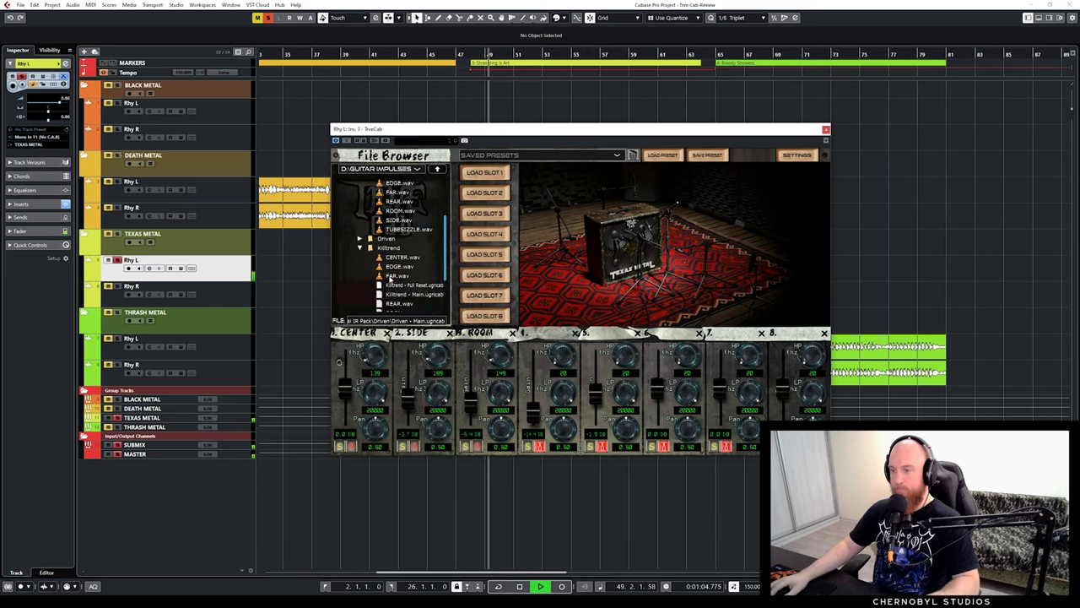
{"action": "scroll", "coordinate": [403, 275], "scroll_direction": "down", "scroll_amount": 1}
{"action": "left_click", "coordinate": [405, 273]}
{"action": "left_click", "coordinate": [360, 225]}
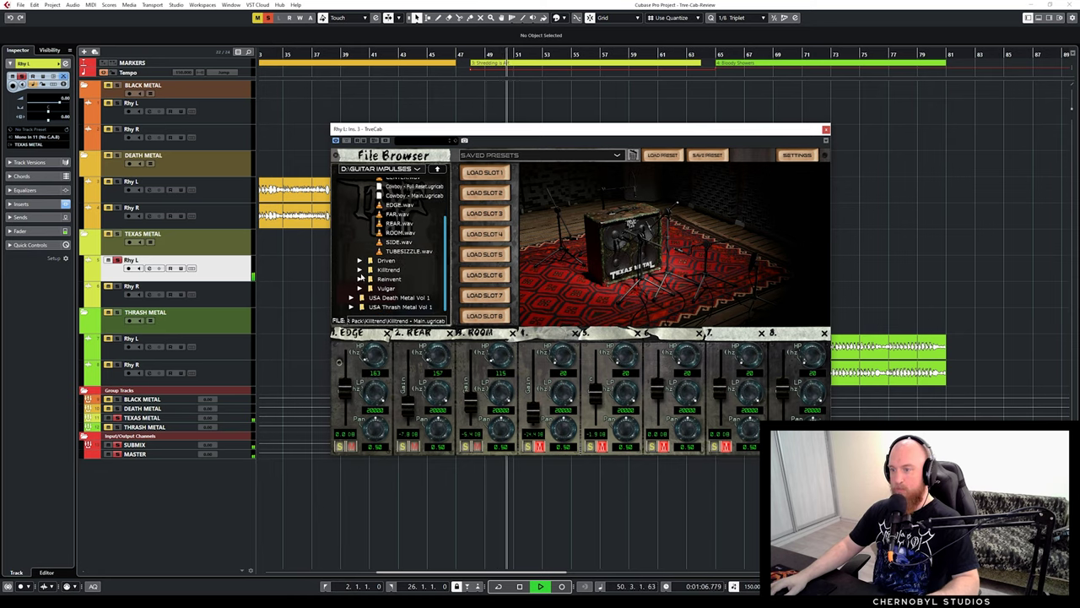
Load the Reinvent - Main preset from the Reinvent folder while the section plays
{"action": "left_click", "coordinate": [359, 279]}
{"action": "scroll", "coordinate": [360, 282], "scroll_direction": "down", "scroll_amount": 2}
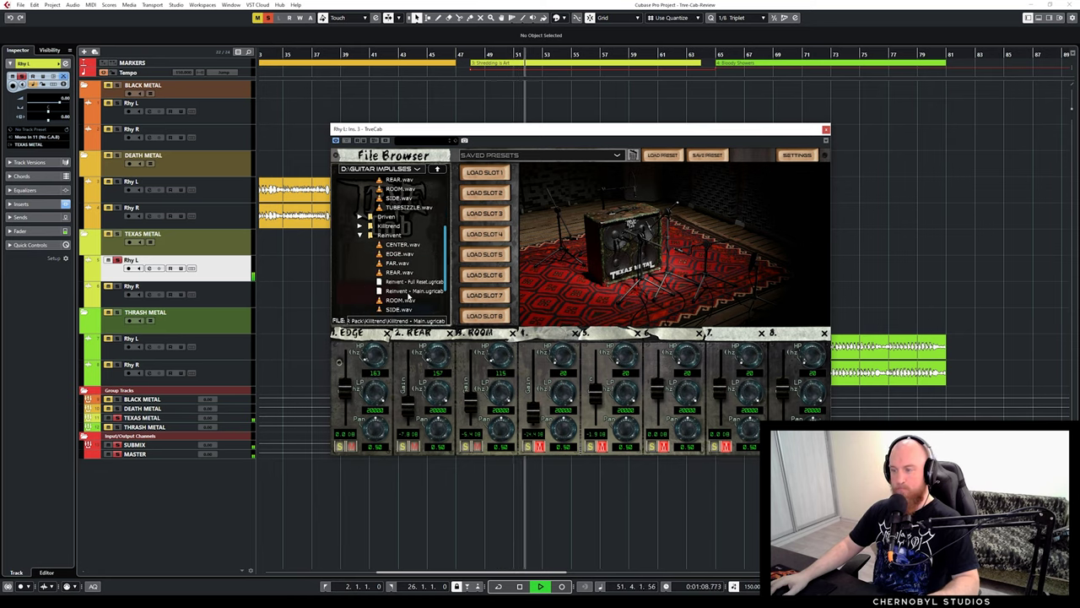
{"action": "left_click", "coordinate": [407, 292]}
{"action": "scroll", "coordinate": [407, 296], "scroll_direction": "down", "scroll_amount": 2}
Audition the Vulgar - Main preset from the Vulgar folder on the playing section, and stop playback
{"action": "left_click", "coordinate": [388, 302]}
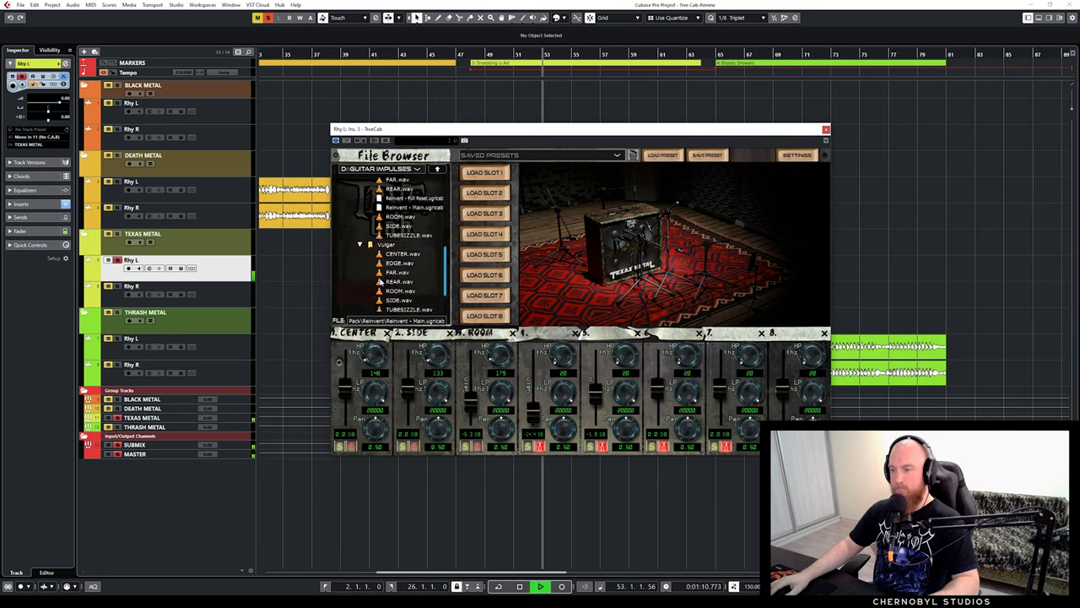
{"action": "scroll", "coordinate": [392, 290], "scroll_direction": "down", "scroll_amount": 2}
{"action": "scroll", "coordinate": [392, 289], "scroll_direction": "down", "scroll_amount": 1}
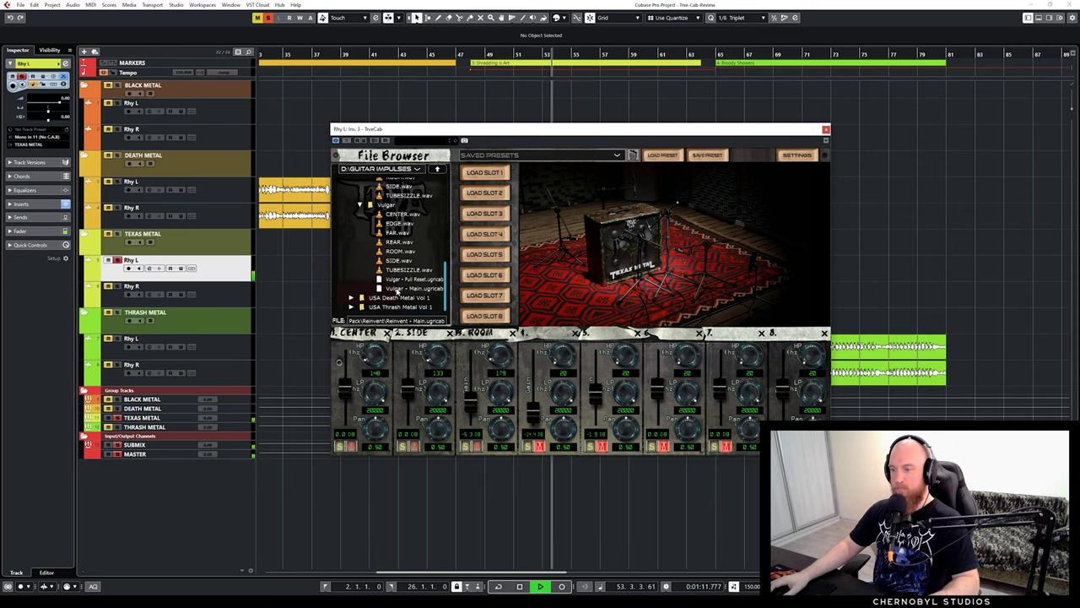
{"action": "double_click", "coordinate": [403, 289]}
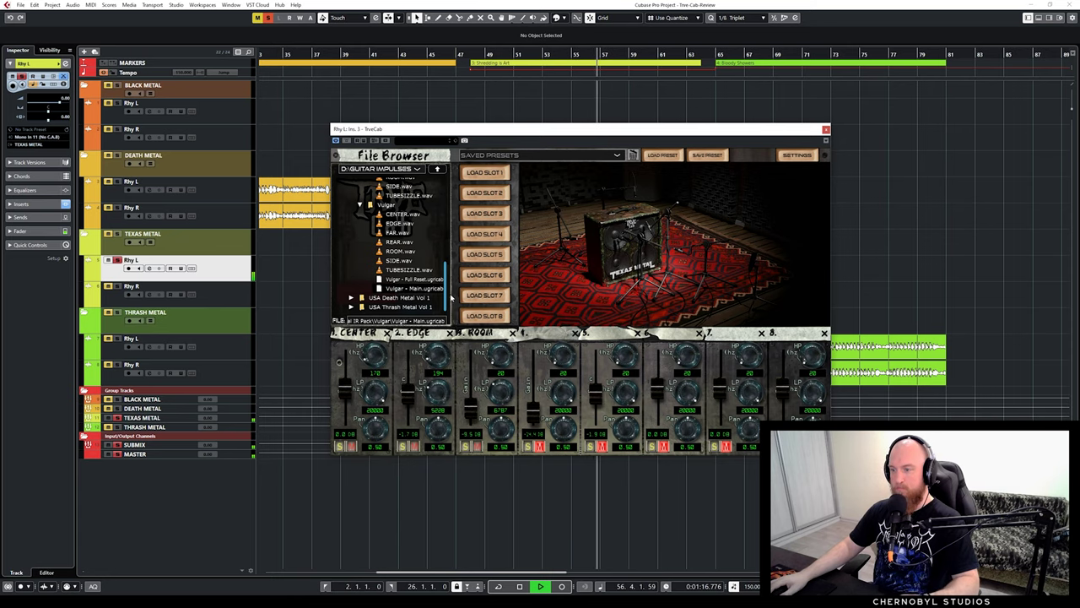
{"action": "left_click_drag", "start_coordinate": [446, 298], "coordinate": [446, 247]}
{"action": "key", "text": "space"}
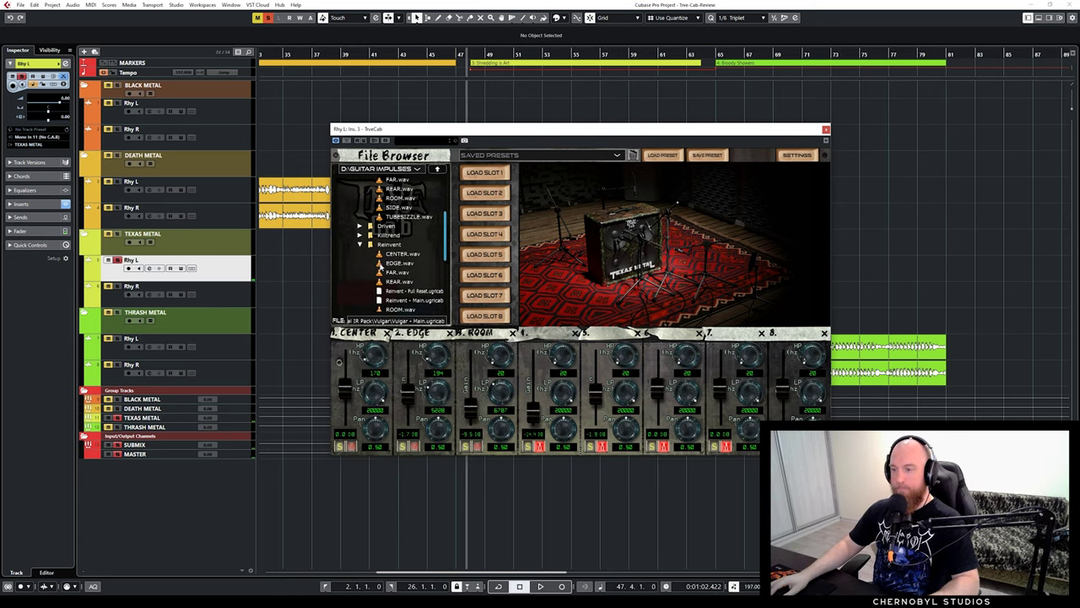
Collapse the Reinvent folder, reload the Cowboy - Main preset and shift the TrveCab window slightly
{"action": "left_click", "coordinate": [358, 244]}
{"action": "scroll", "coordinate": [365, 257], "scroll_direction": "up", "scroll_amount": 3}
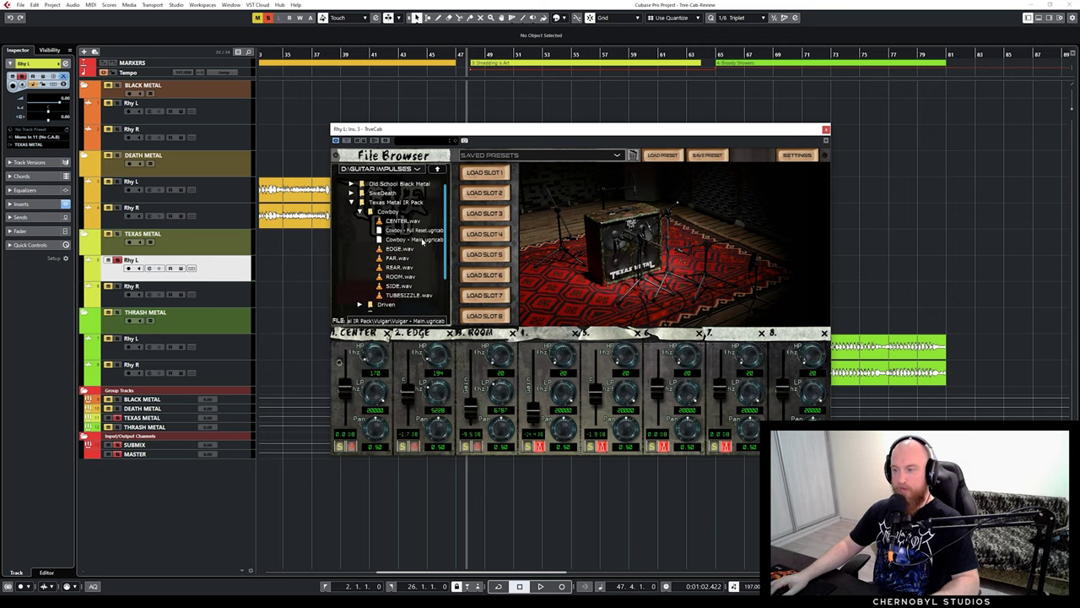
{"action": "double_click", "coordinate": [418, 239]}
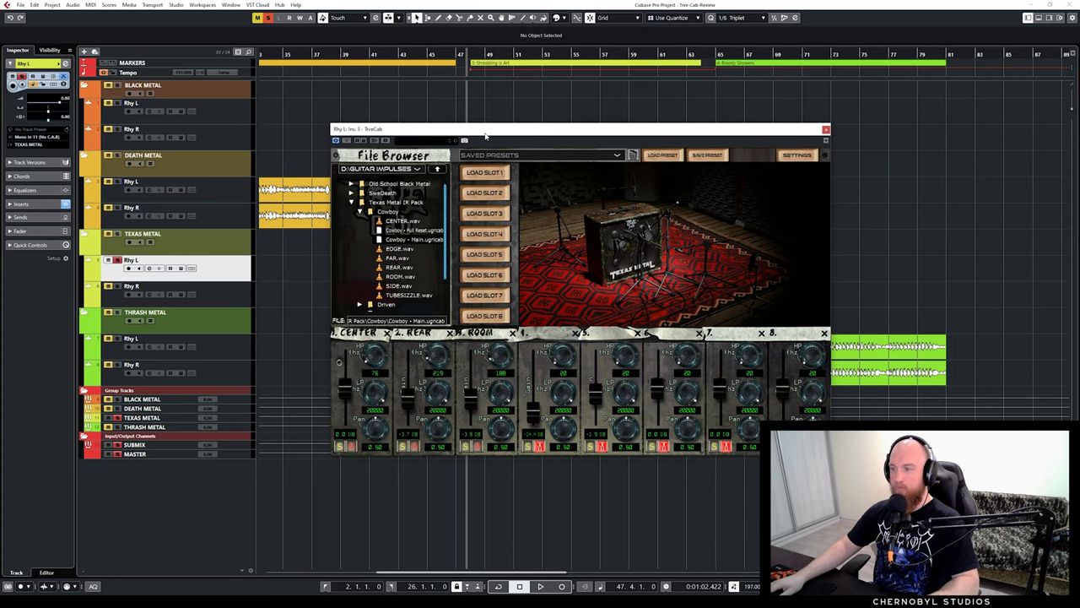
{"action": "mouse_move", "coordinate": [477, 132]}
{"action": "left_mouse_down"}
{"action": "mouse_move", "coordinate": [477, 191]}
{"action": "mouse_move", "coordinate": [545, 262]}
{"action": "mouse_move", "coordinate": [487, 140]}
{"action": "left_mouse_up"}
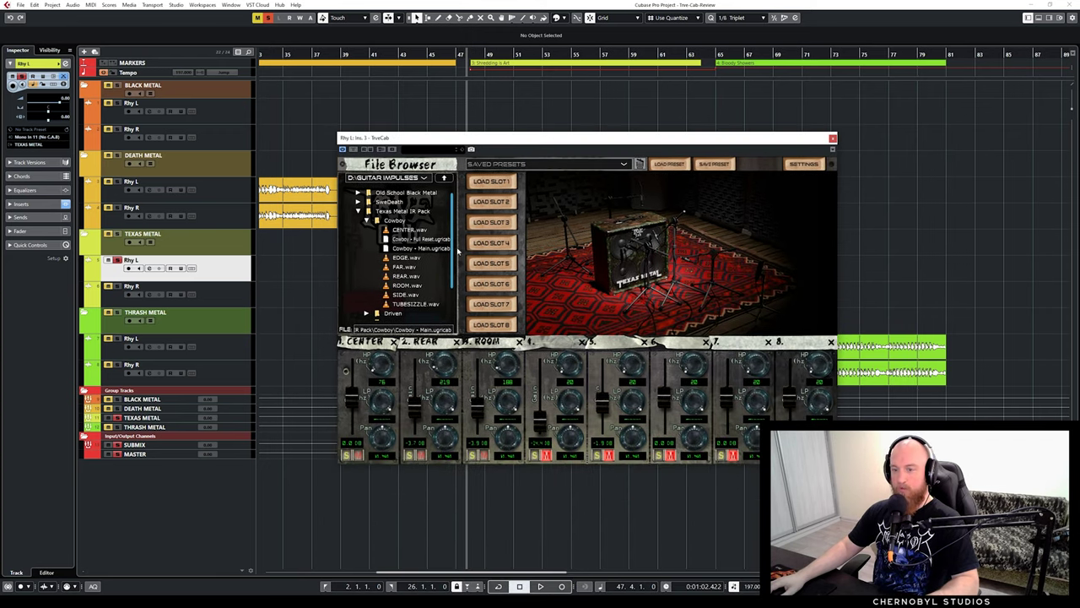
Play the section and audition the Cowboy blend by pulling the Rear and Room microphones fully down and raising them back up
{"action": "key", "text": "space"}
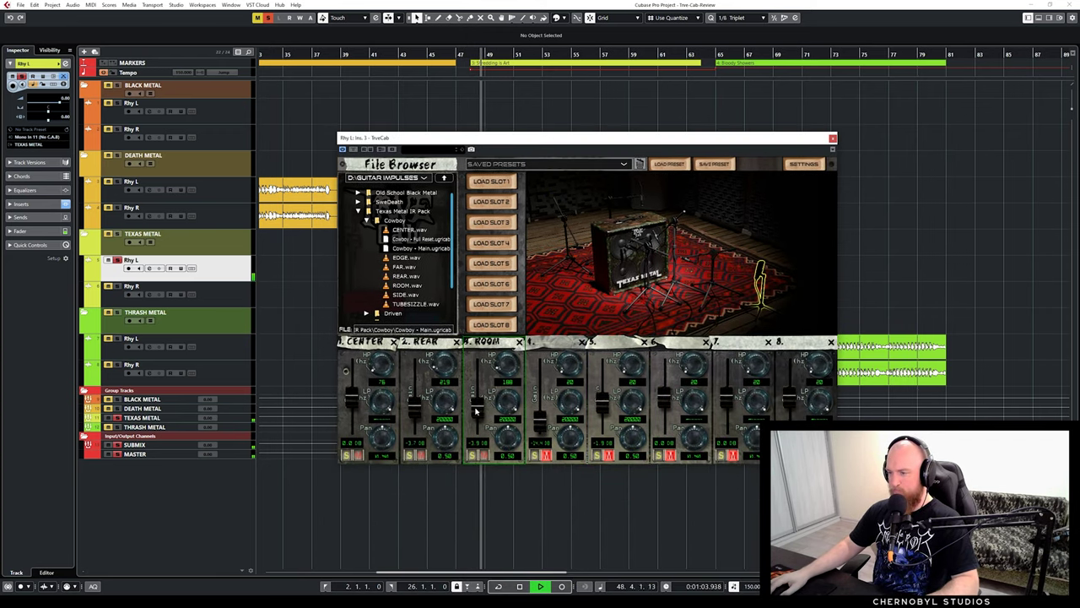
{"action": "left_click_drag", "start_coordinate": [414, 403], "coordinate": [420, 438]}
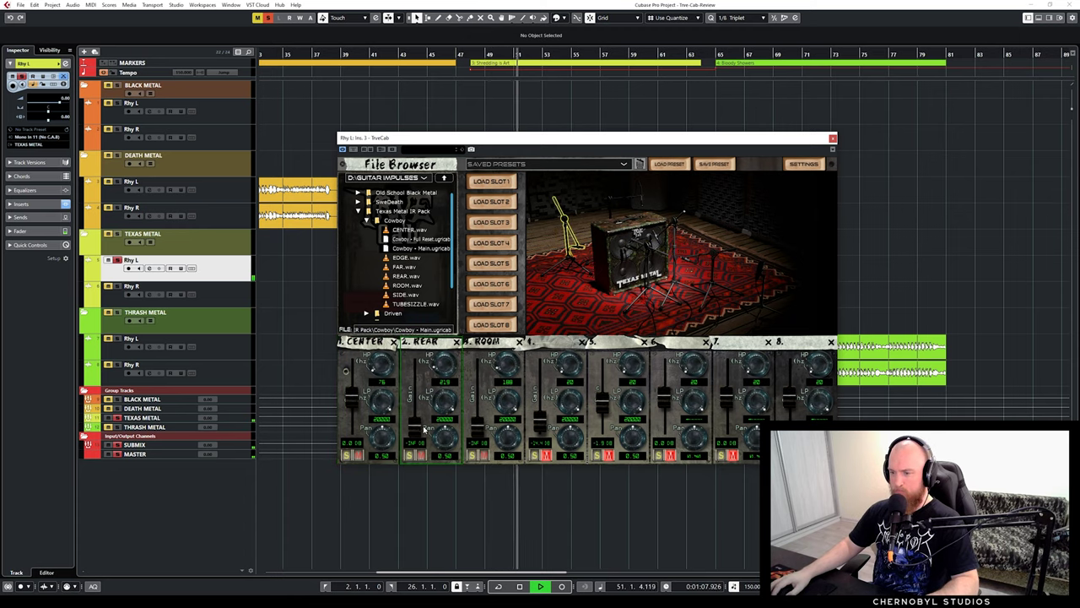
{"action": "left_click_drag", "start_coordinate": [421, 440], "coordinate": [424, 373]}
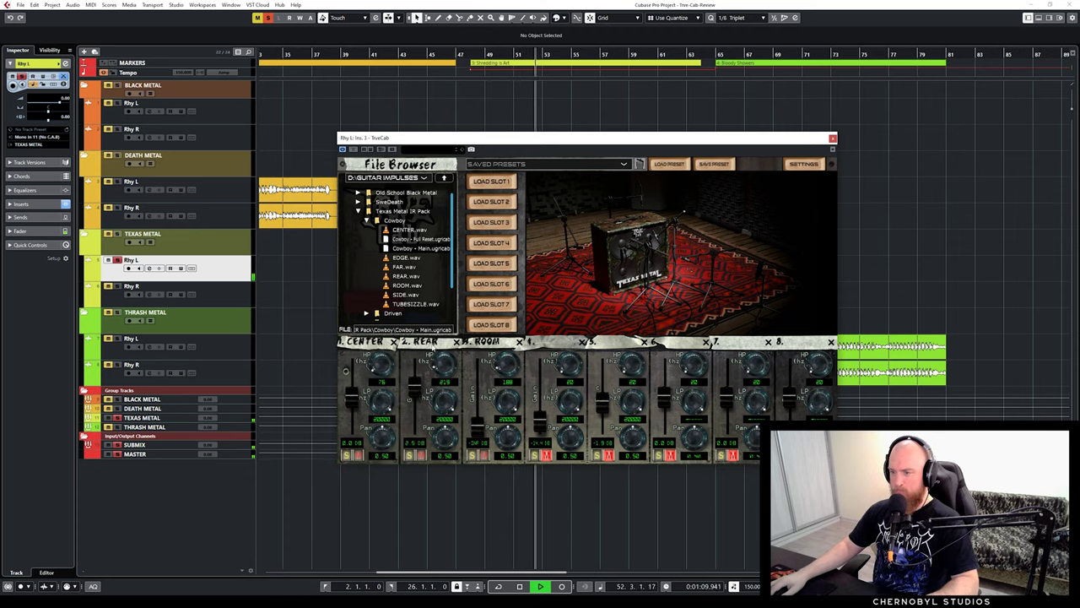
{"action": "left_click", "coordinate": [476, 429]}
{"action": "left_click_drag", "start_coordinate": [475, 429], "coordinate": [476, 407]}
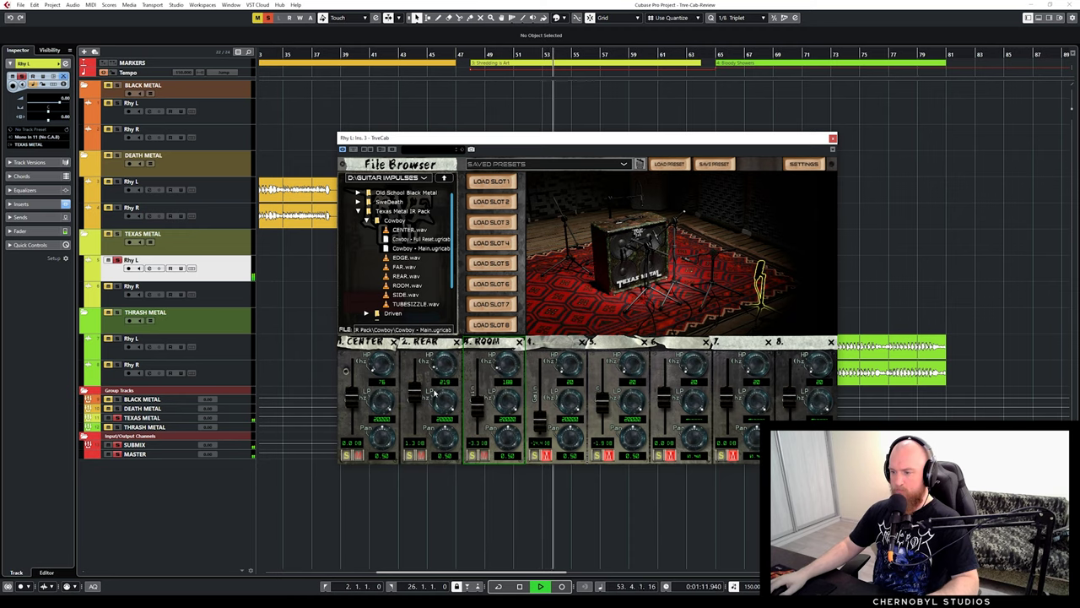
Raise the Cowboy Rear microphone's gain further, lower the Center microphone's slightly, and stop playback
{"action": "left_click_drag", "start_coordinate": [422, 371], "coordinate": [426, 361]}
{"action": "left_click_drag", "start_coordinate": [351, 395], "coordinate": [356, 409]}
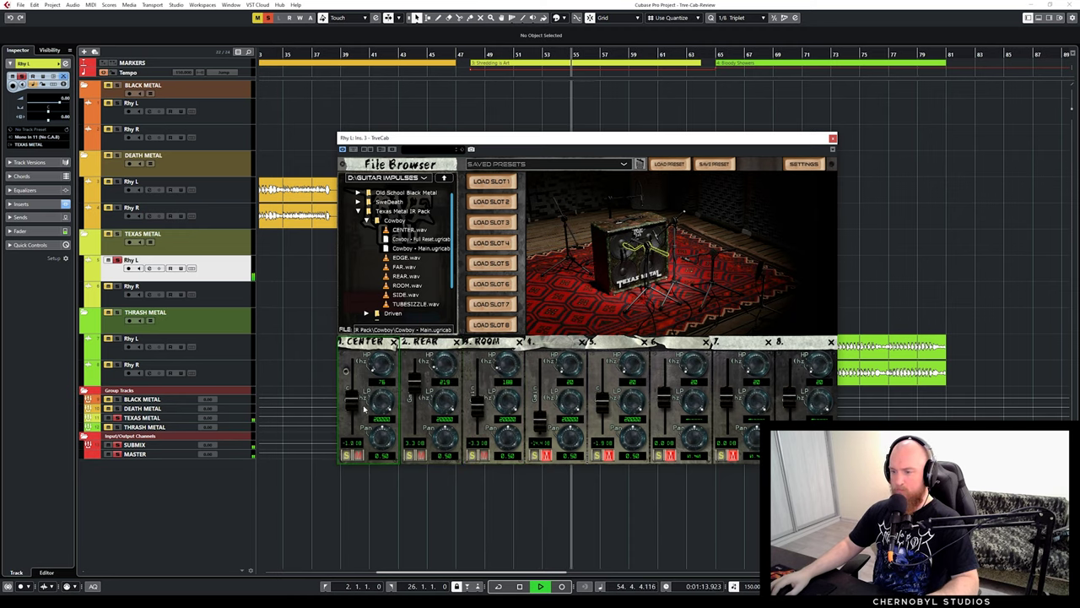
{"action": "key", "text": "space"}
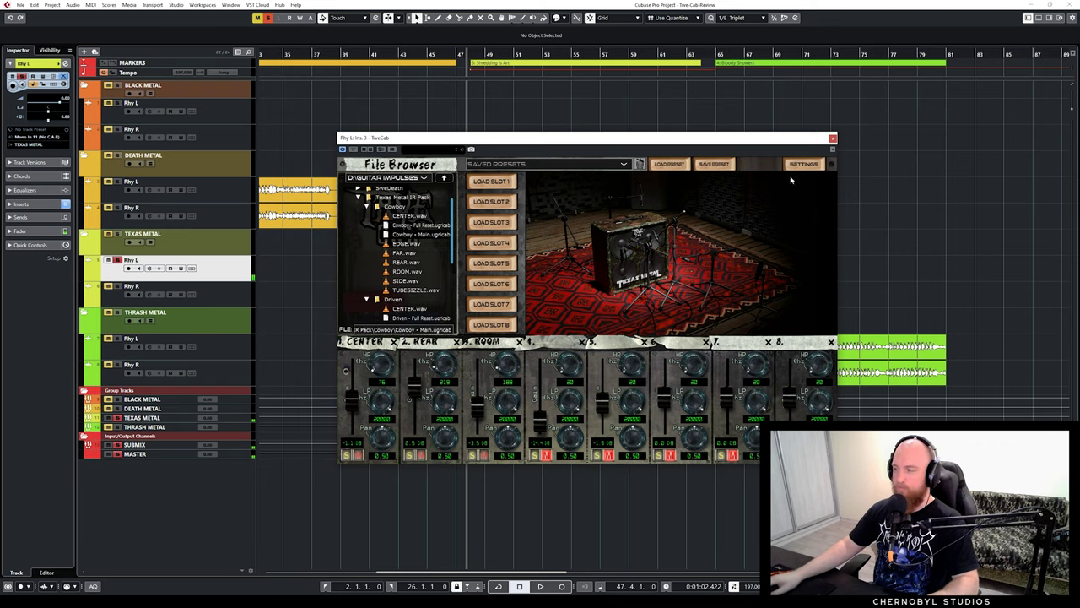
Close TrveCab and, in the MixConsole, pan the Texas Metal Rhy L channel back to the left and unsolo it
{"action": "left_click", "coordinate": [833, 139]}
{"action": "key", "text": "F3"}
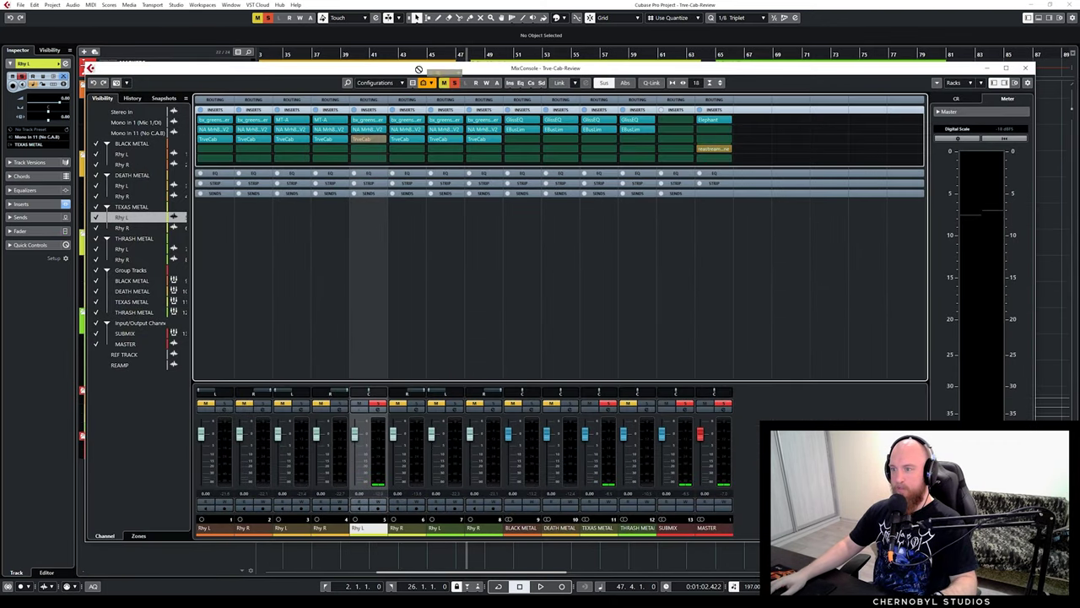
{"action": "left_click_drag", "start_coordinate": [376, 394], "coordinate": [346, 394]}
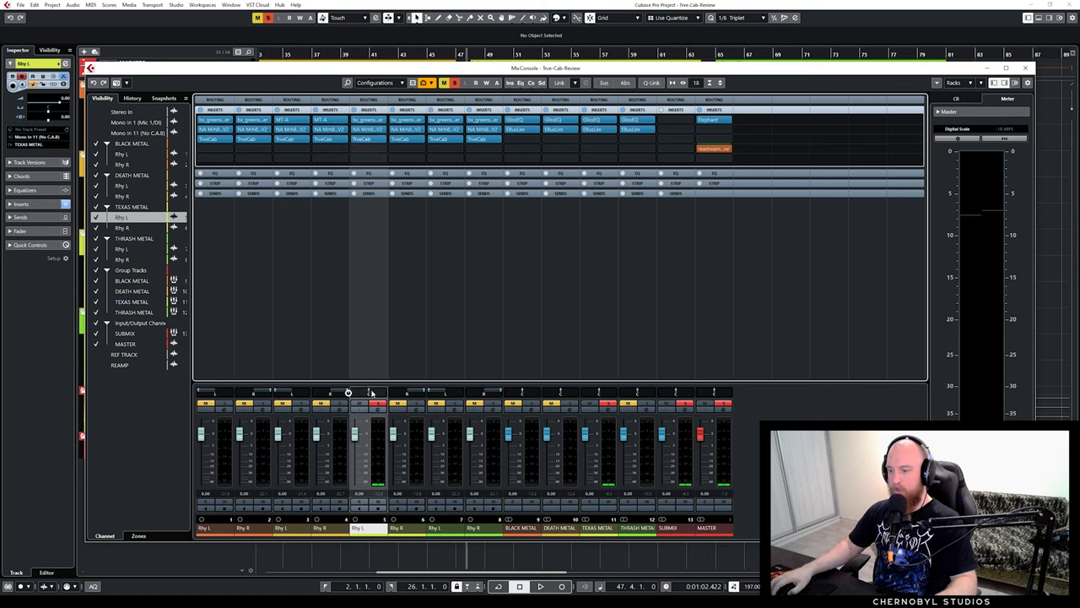
{"action": "left_click", "coordinate": [377, 405]}
Play the full Texas section while viewing the TEXAS METAL group's GlissEQ, stop playback and close the EQ and the MixConsole
{"action": "key", "text": "space"}
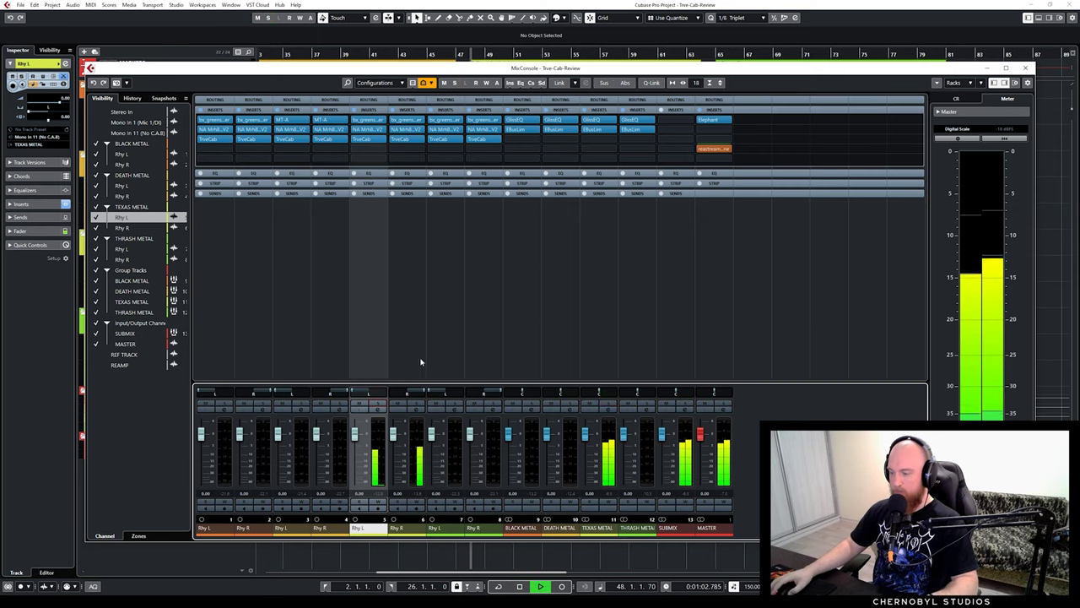
{"action": "left_click", "coordinate": [599, 119]}
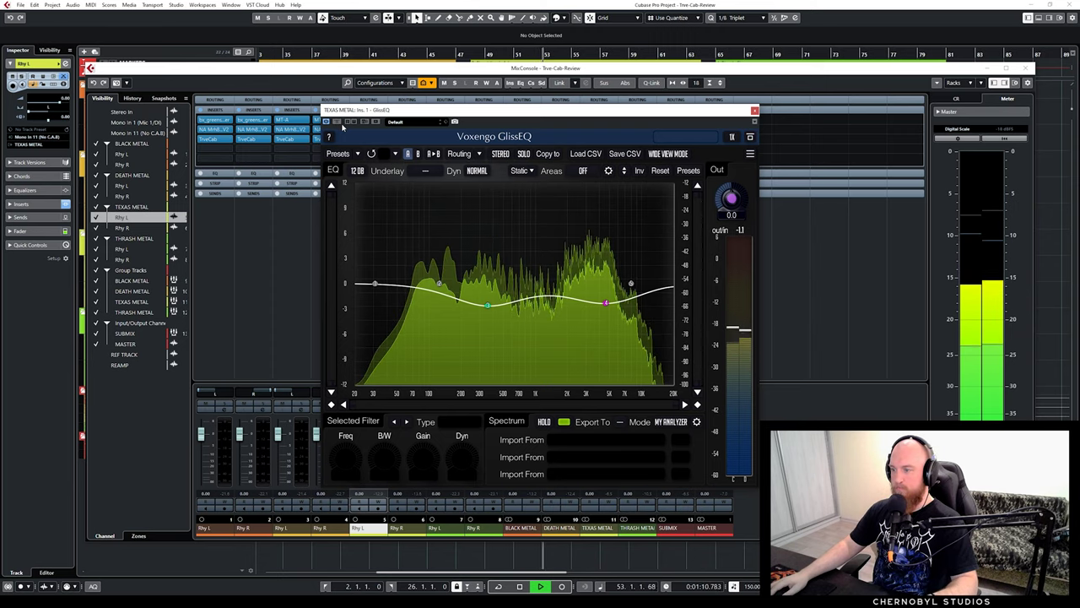
{"action": "left_click", "coordinate": [754, 111]}
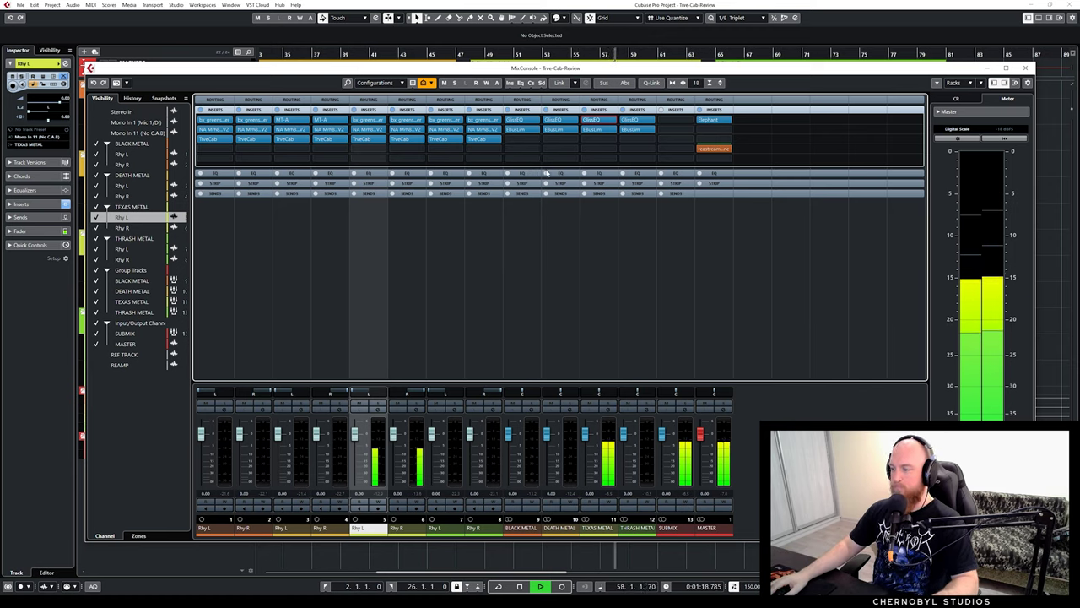
{"action": "key", "text": "space"}
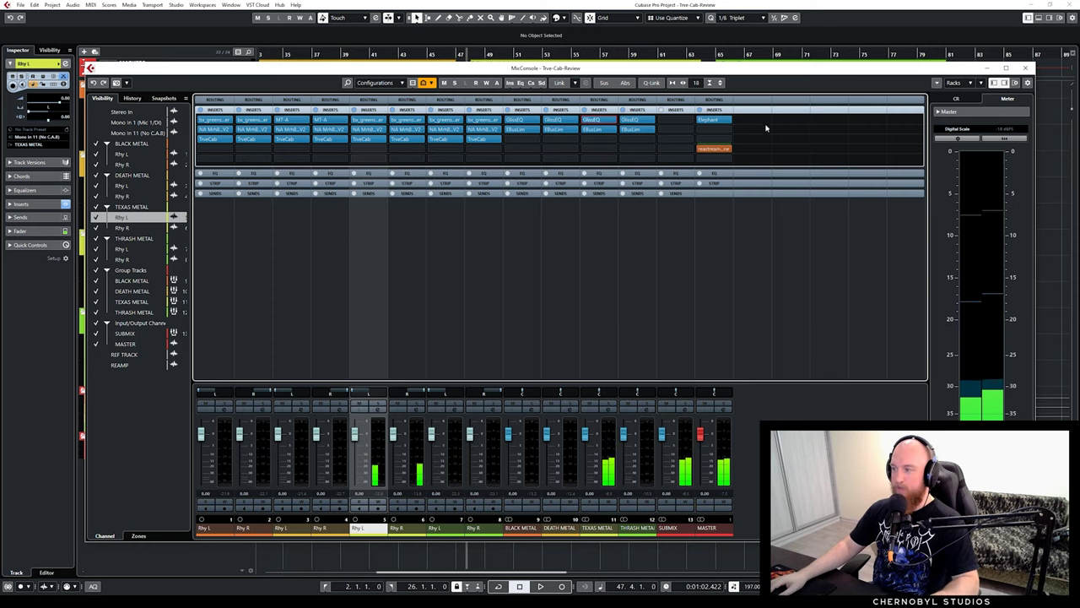
{"action": "left_click", "coordinate": [1025, 68]}
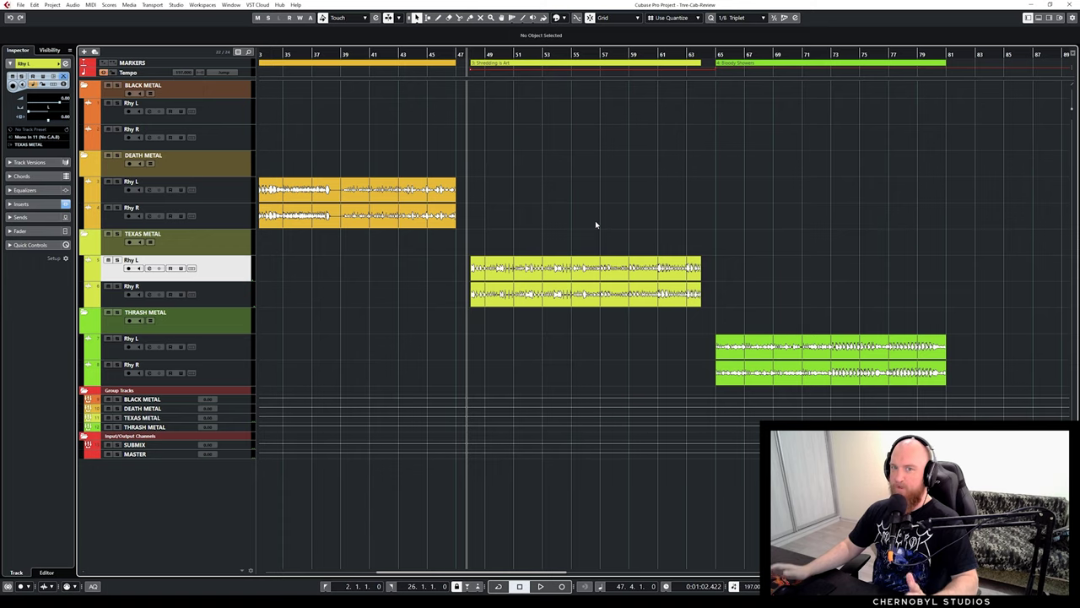
Play the Thrash Metal section from just before bar 65 and select its Rhy L track
{"action": "left_click", "coordinate": [236, 119]}
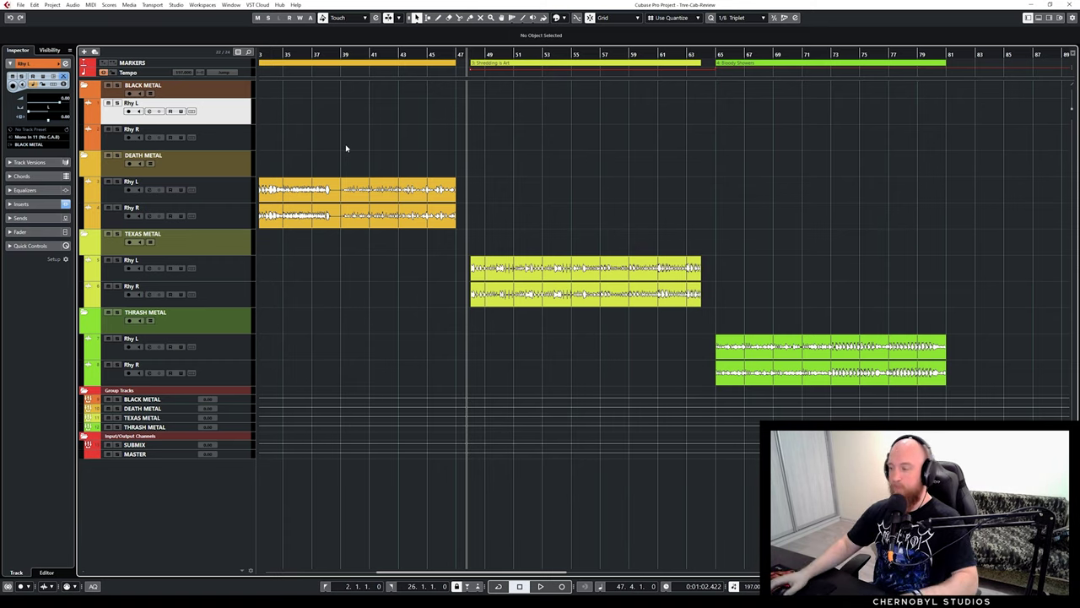
{"action": "left_click", "coordinate": [711, 69]}
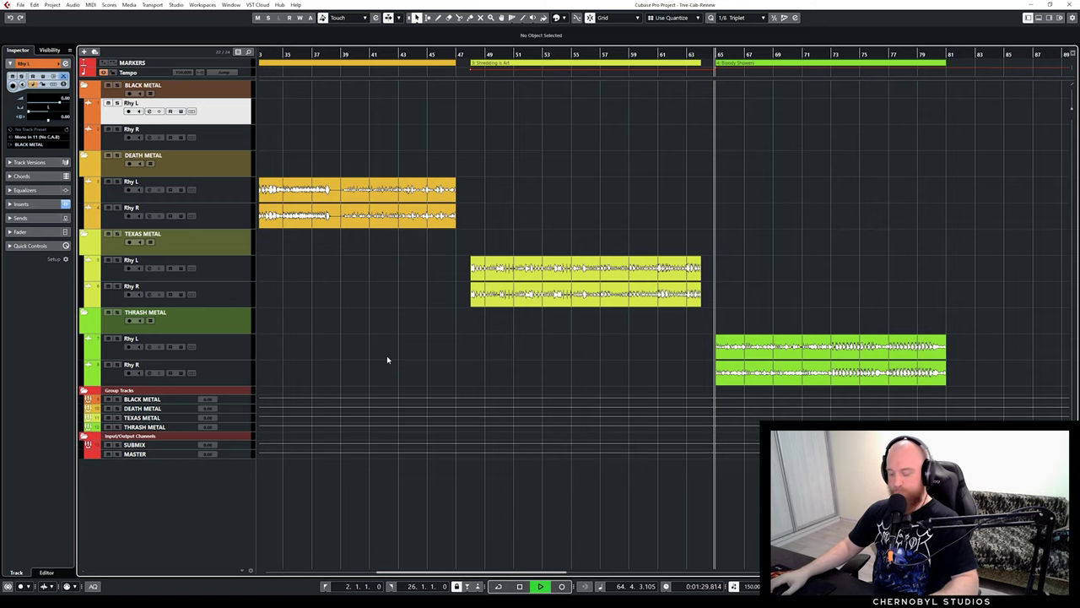
{"action": "key", "text": "Left"}
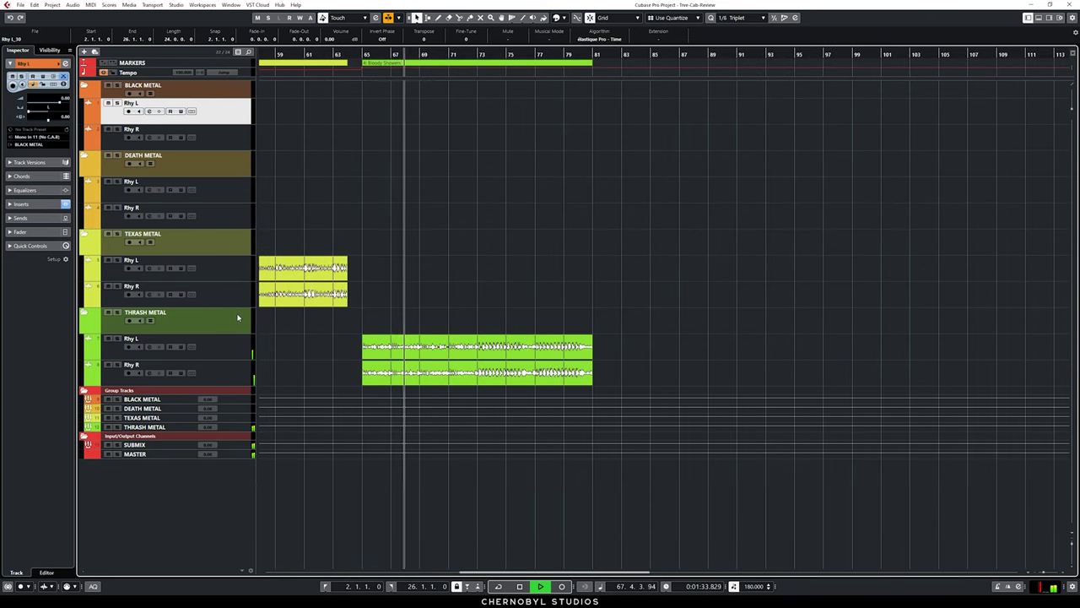
{"action": "left_click", "coordinate": [244, 349]}
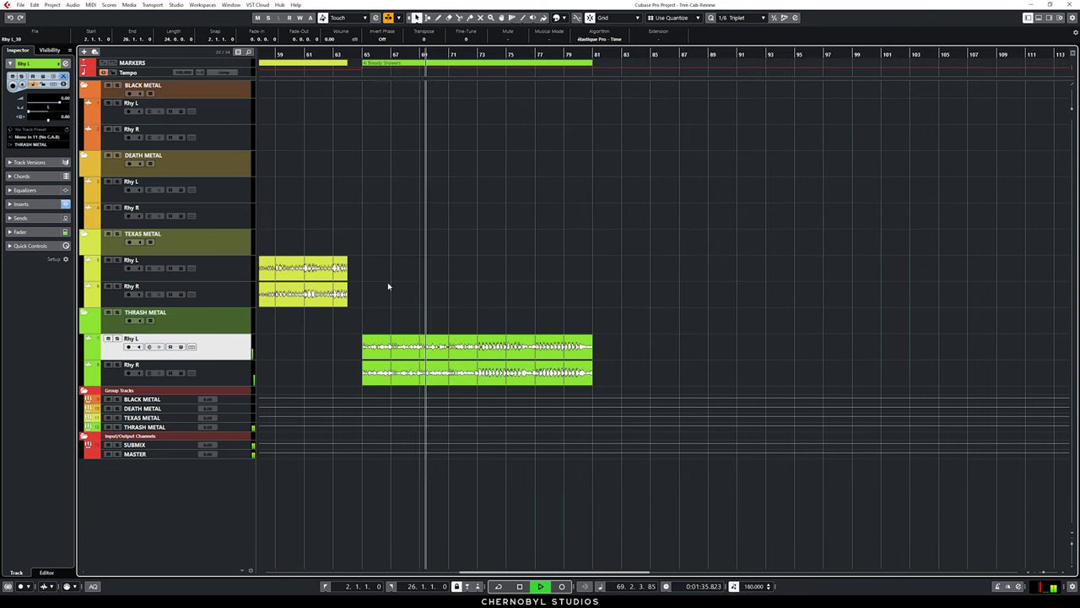
{"action": "scroll", "coordinate": [387, 283], "scroll_direction": "left", "scroll_amount": 10}
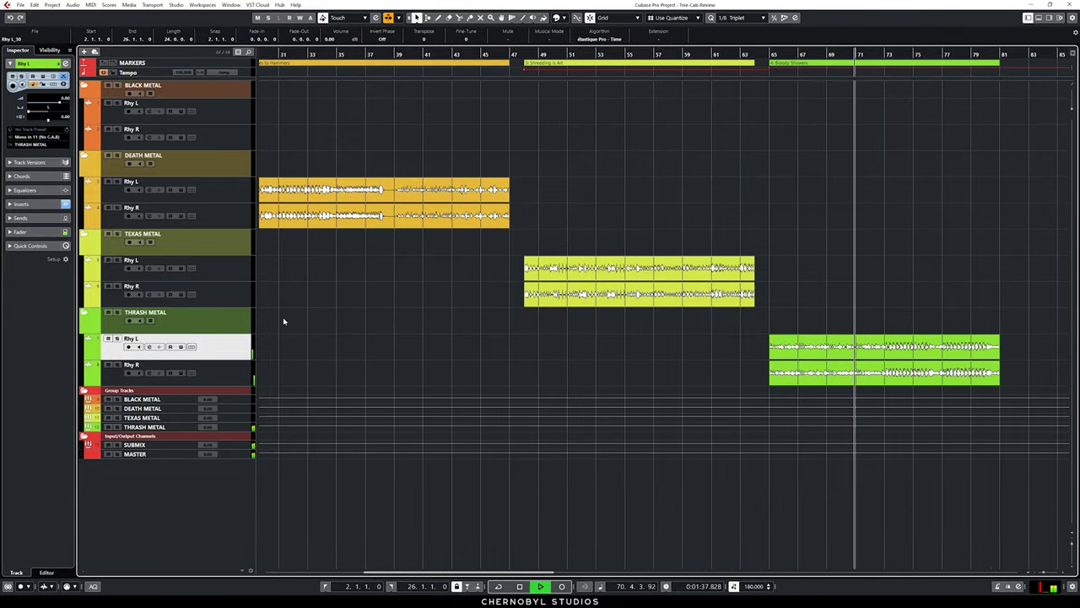
Open TrveCab on the Thrash Metal Rhy L track, enlarge and reposition its window, and stop playback
{"action": "left_click", "coordinate": [22, 203]}
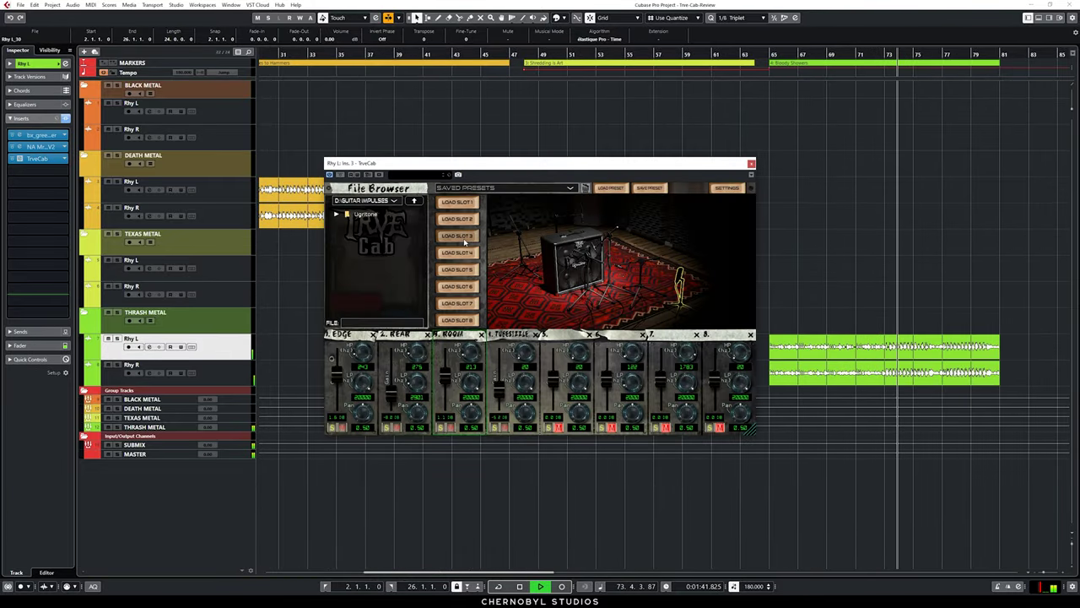
{"action": "left_click_drag", "start_coordinate": [777, 452], "coordinate": [610, 347]}
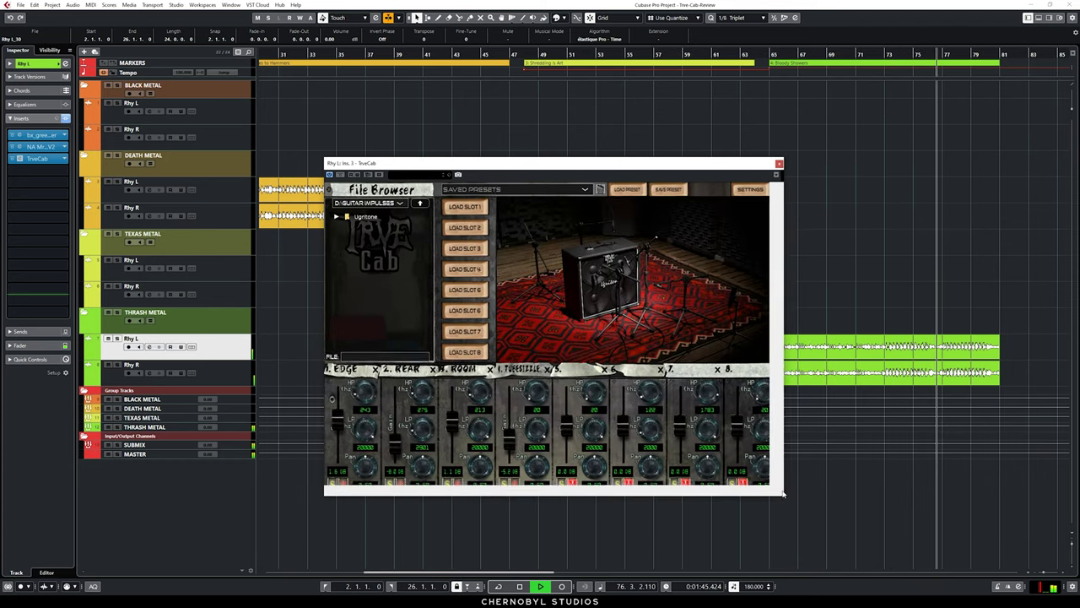
{"action": "left_click_drag", "start_coordinate": [606, 159], "coordinate": [556, 137]}
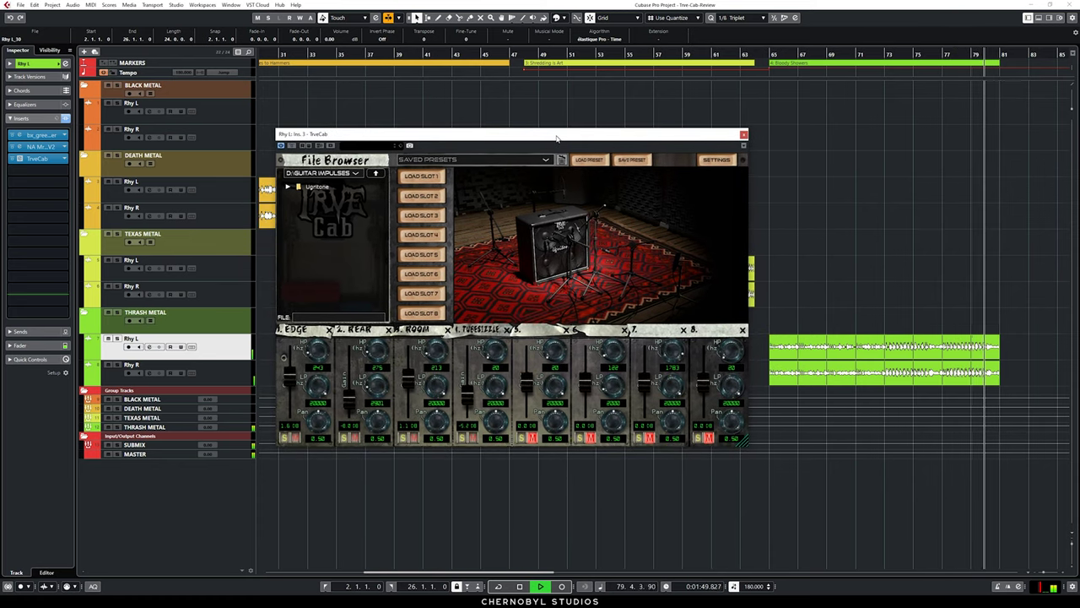
{"action": "key", "text": "space"}
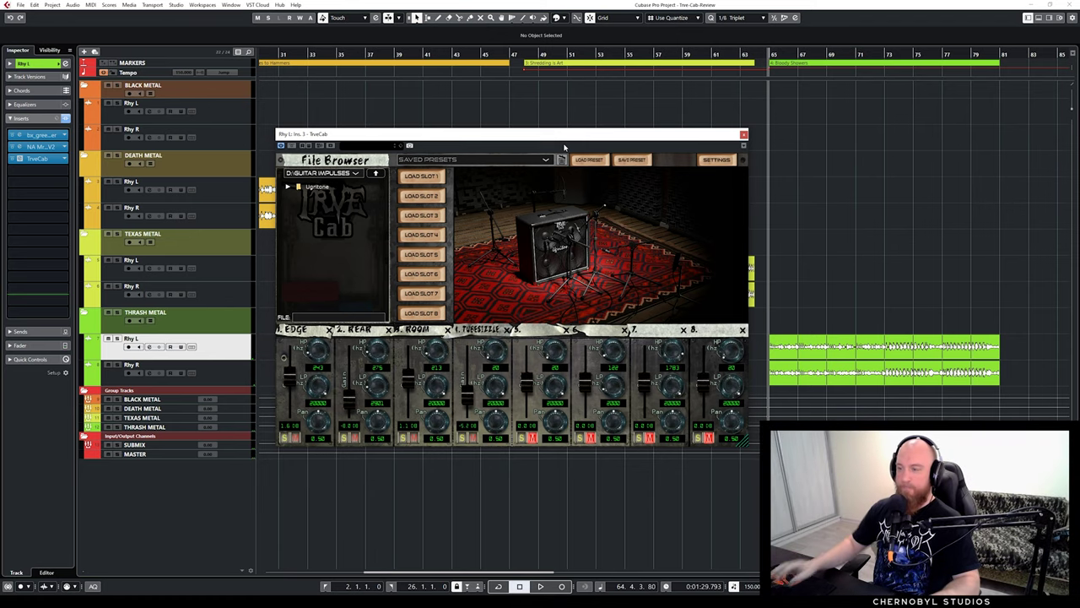
{"action": "mouse_move", "coordinate": [525, 134]}
{"action": "left_mouse_down"}
{"action": "mouse_move", "coordinate": [510, 129]}
{"action": "mouse_move", "coordinate": [516, 137]}
{"action": "left_mouse_up"}
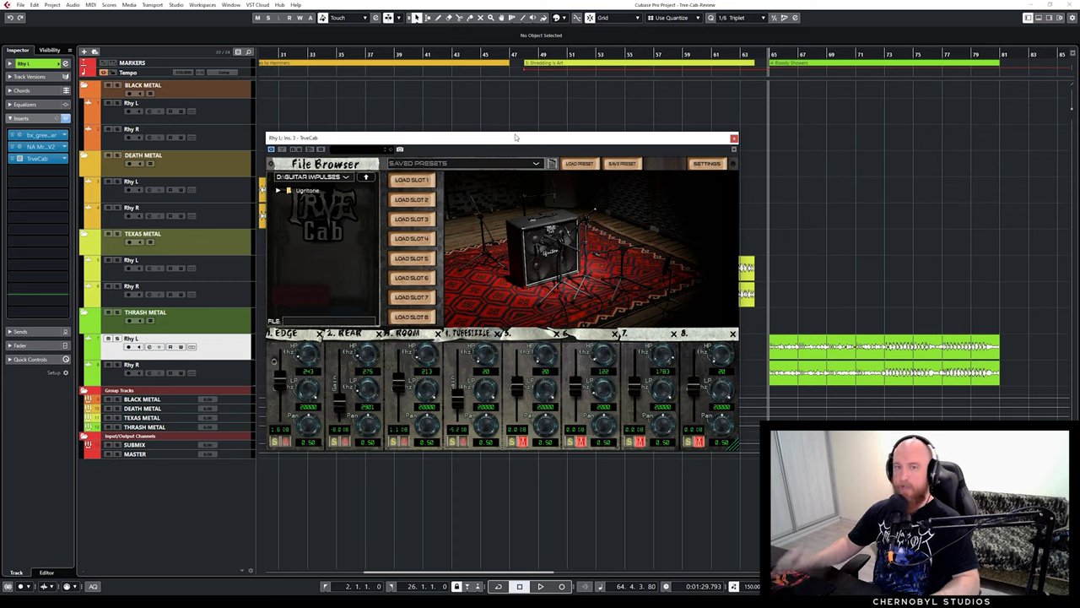
Center and solo the Thrash Metal Rhy L track, play it, and expand Ugritone > USA Thrash Metal Vol 1 > BloodRain in TrveCab
{"action": "left_click", "coordinate": [279, 190]}
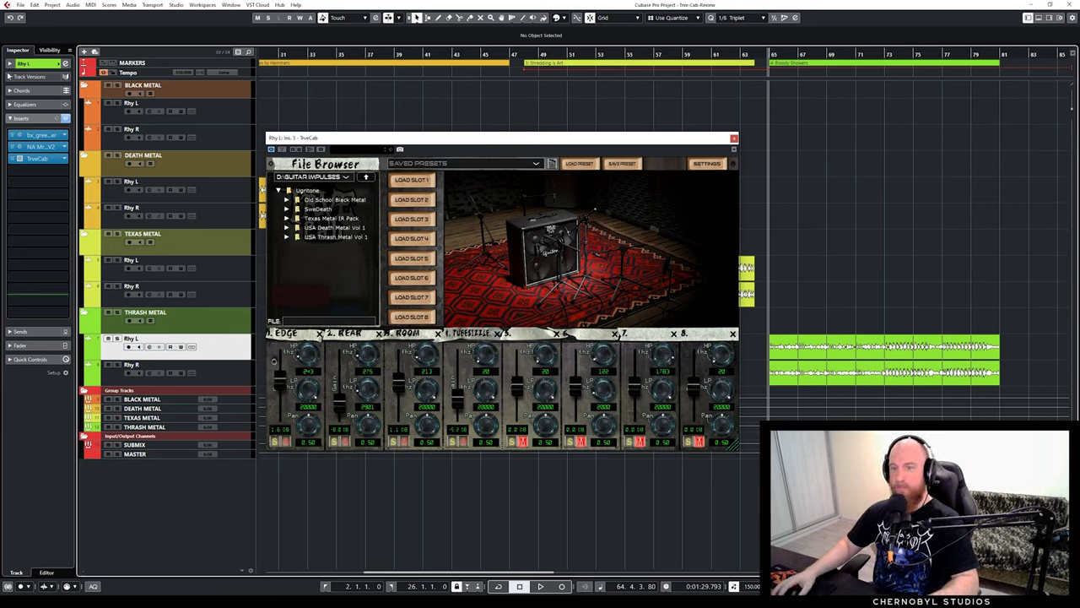
{"action": "left_click", "coordinate": [38, 63]}
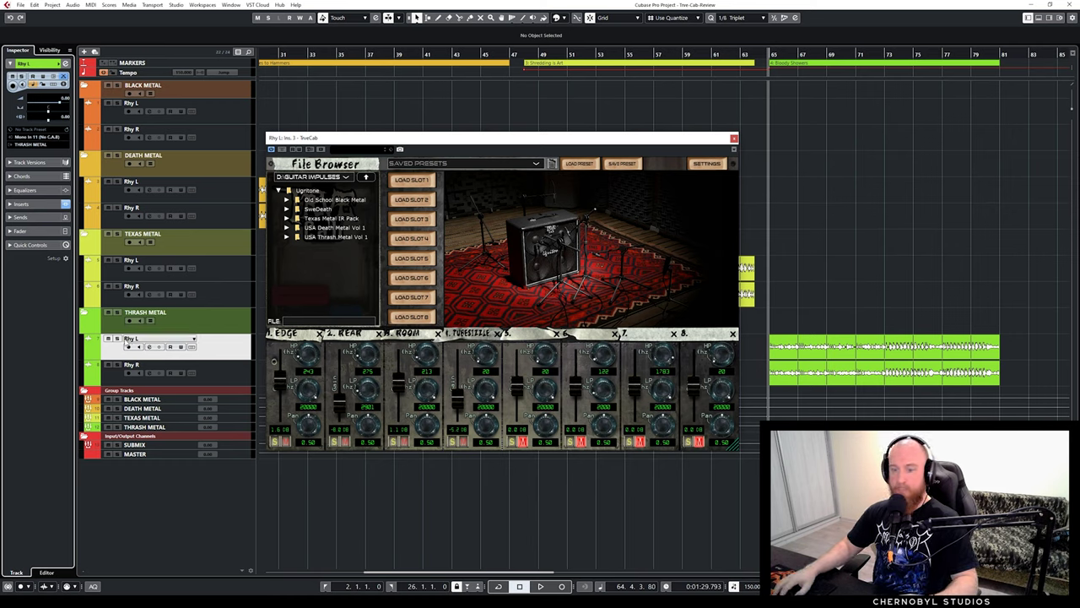
{"action": "key", "text": "space"}
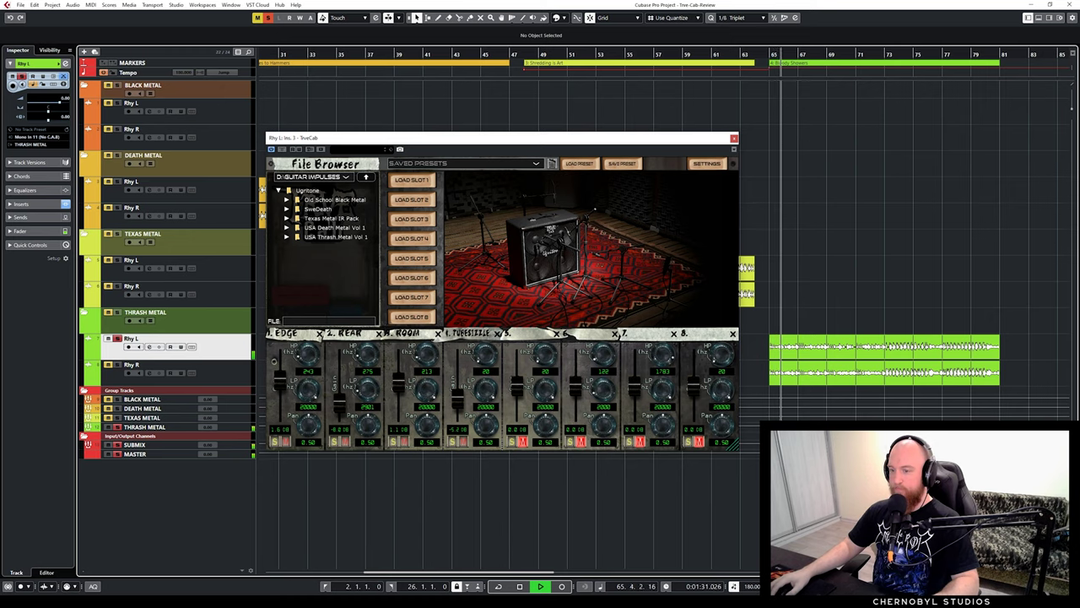
{"action": "left_click", "coordinate": [286, 237]}
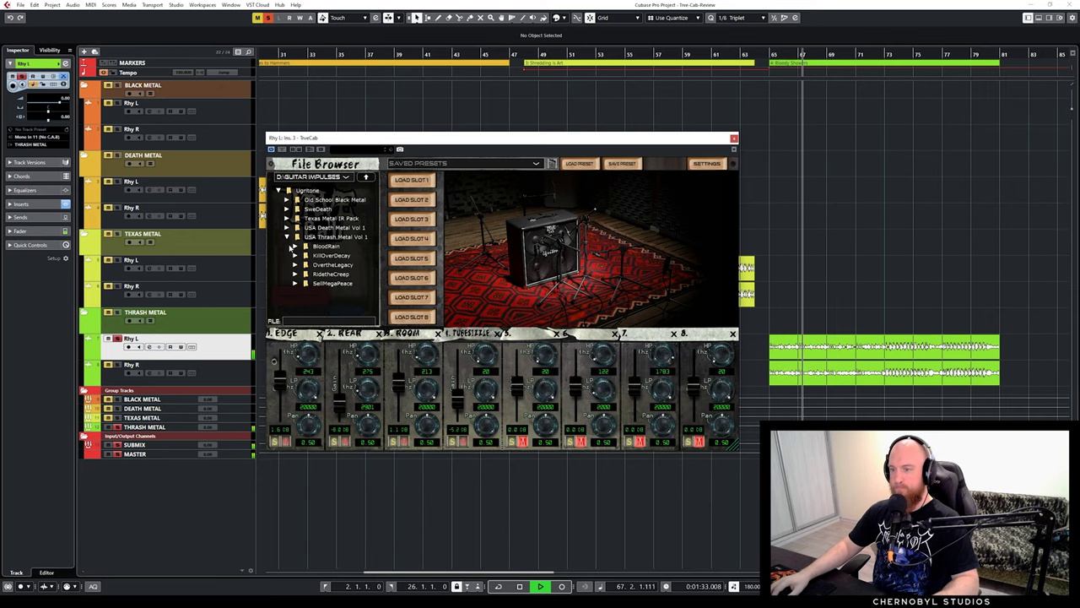
{"action": "left_click", "coordinate": [294, 246]}
{"action": "key", "text": "space"}
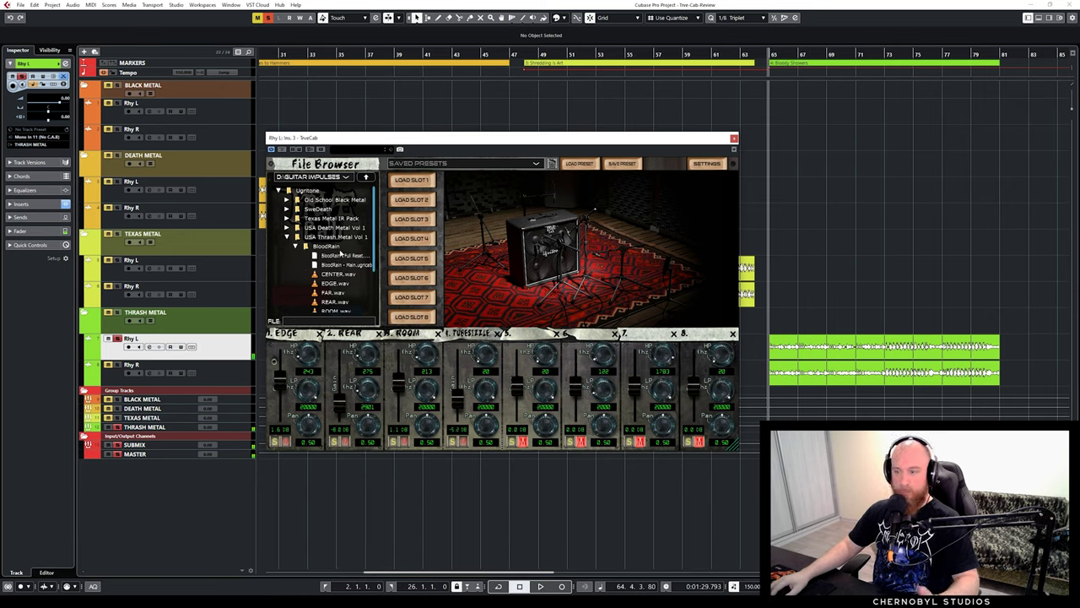
Audition the BloodRain - Main and Kill Over Decay - Main presets on the playing Thrash Metal guitar
{"action": "scroll", "coordinate": [377, 246], "scroll_direction": "down", "scroll_amount": 1}
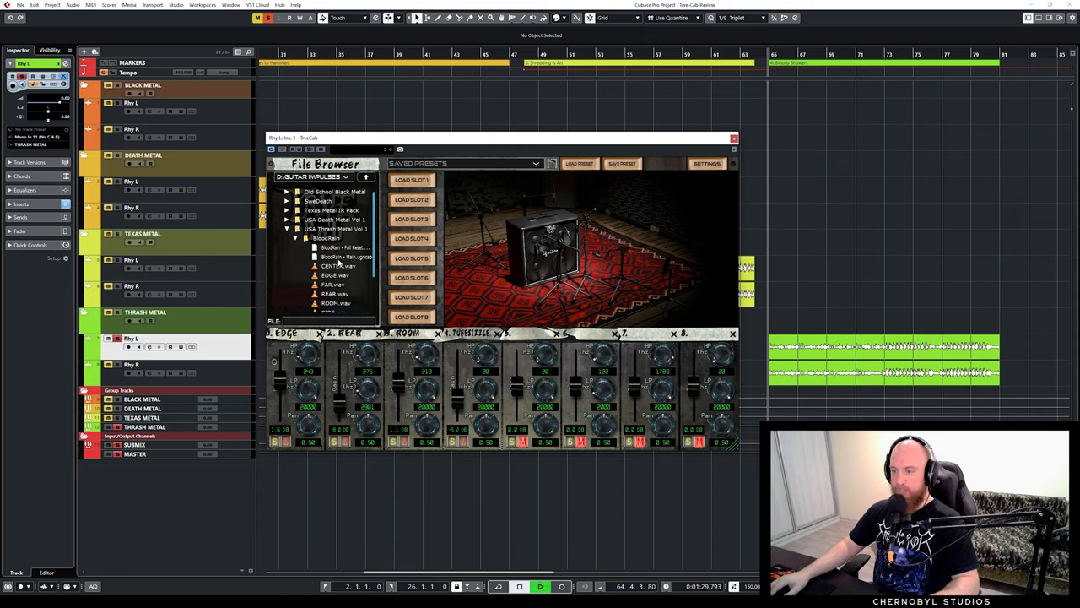
{"action": "double_click", "coordinate": [325, 256]}
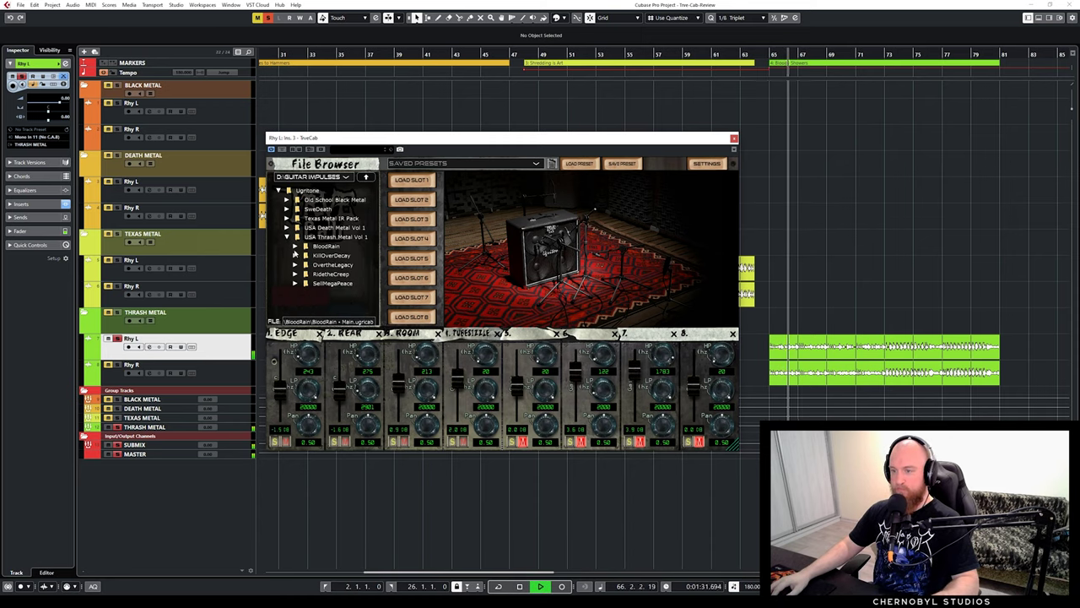
{"action": "left_click", "coordinate": [295, 255]}
{"action": "double_click", "coordinate": [342, 302]}
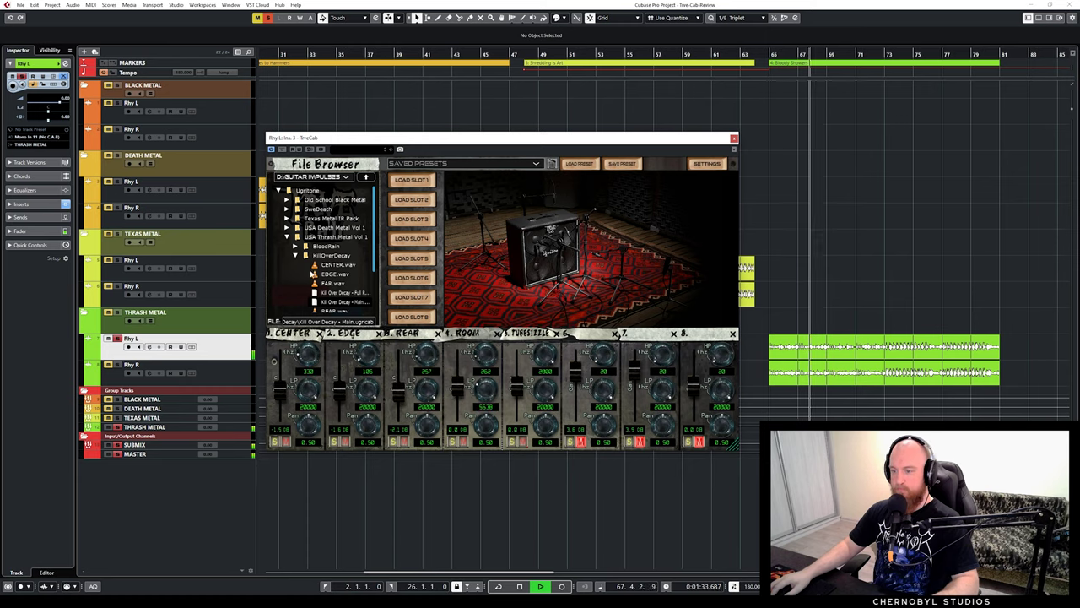
Audition the OvertheLegacy - Main and RidetheCreep - Main presets from the USA Thrash Metal Vol 1 folder
{"action": "left_click", "coordinate": [312, 274]}
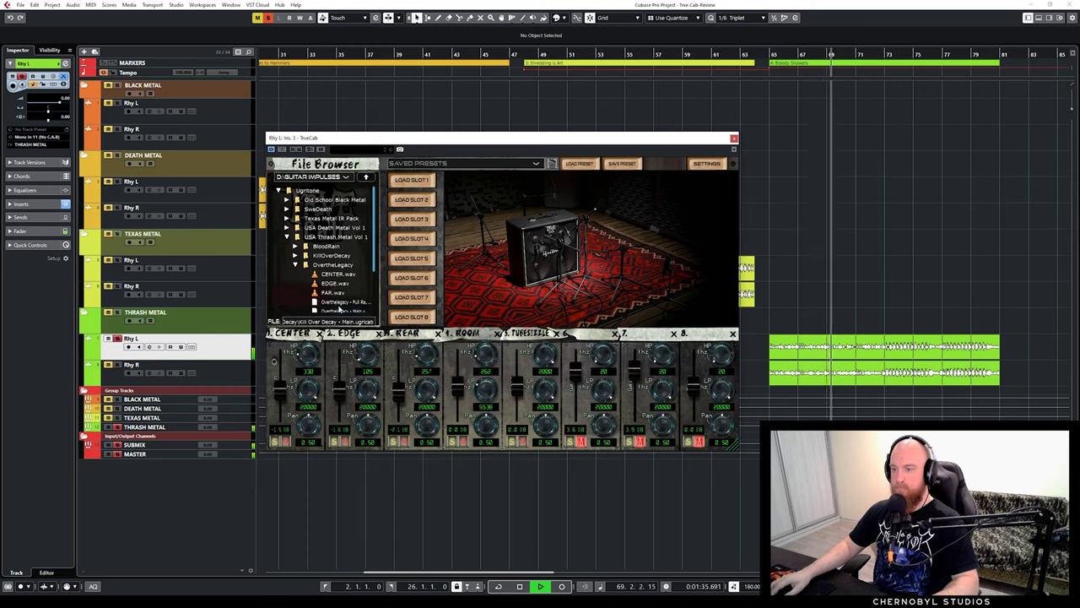
{"action": "scroll", "coordinate": [340, 310], "scroll_direction": "down", "scroll_amount": 1}
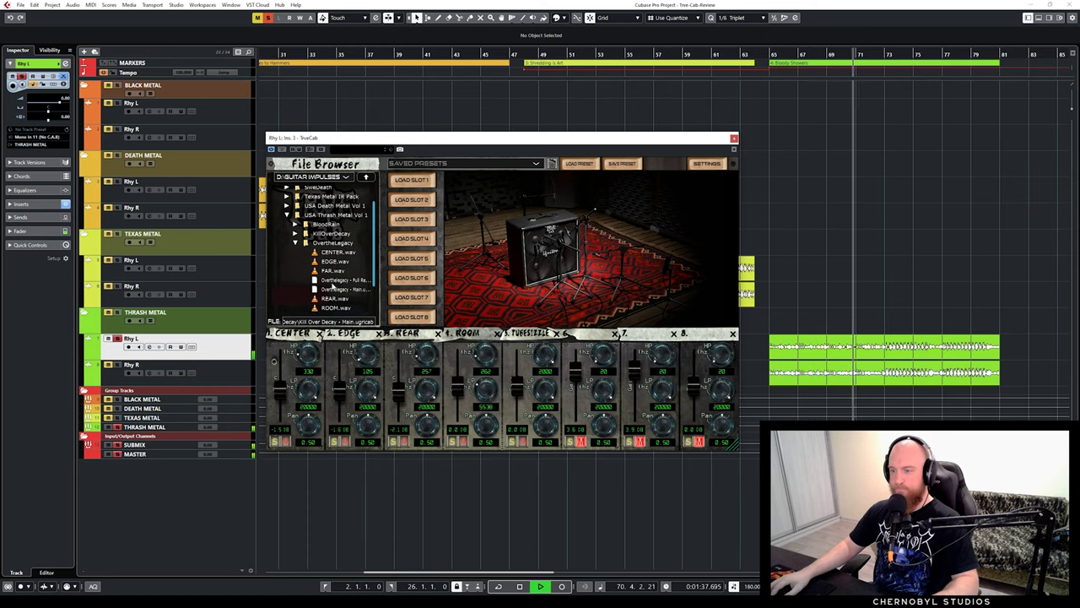
{"action": "double_click", "coordinate": [342, 289]}
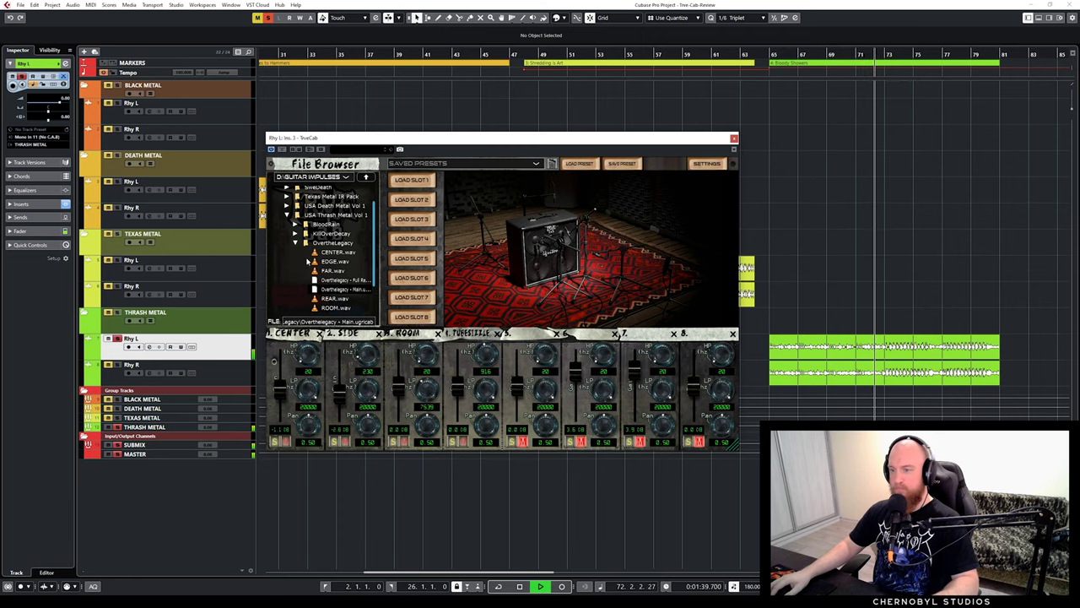
{"action": "scroll", "coordinate": [309, 261], "scroll_direction": "down", "scroll_amount": 2}
{"action": "left_click", "coordinate": [300, 281]}
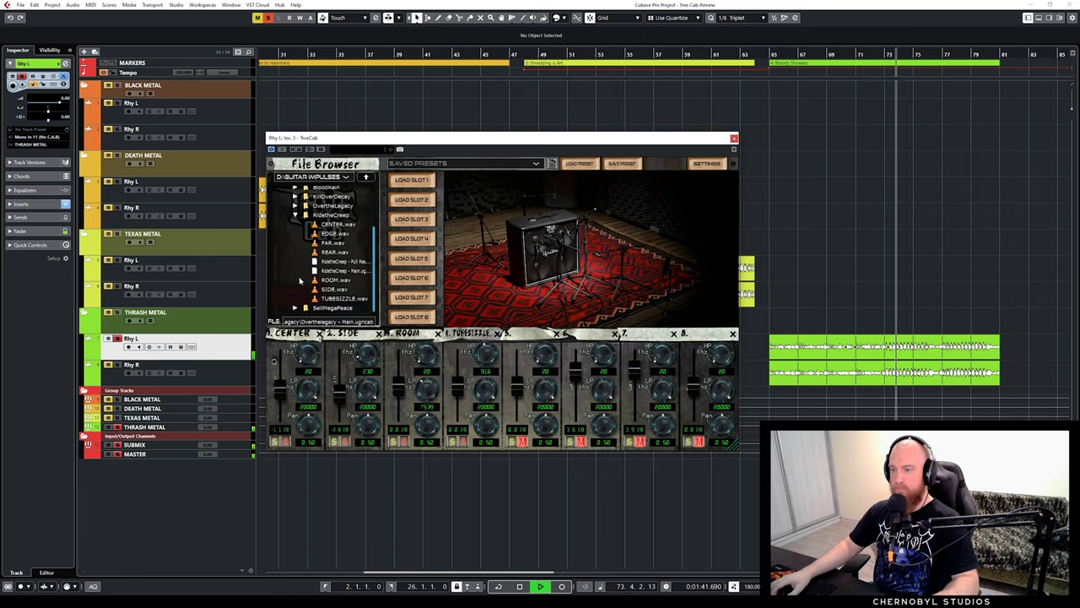
{"action": "double_click", "coordinate": [341, 270]}
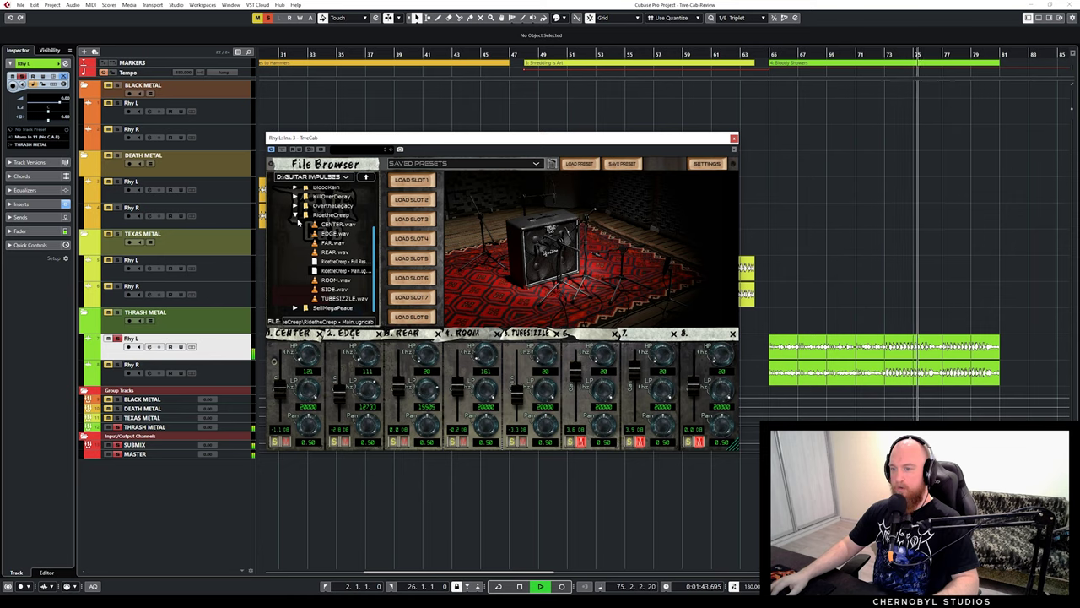
Audition the SellMegaPeace - Main preset and collapse its folder
{"action": "left_click", "coordinate": [296, 307]}
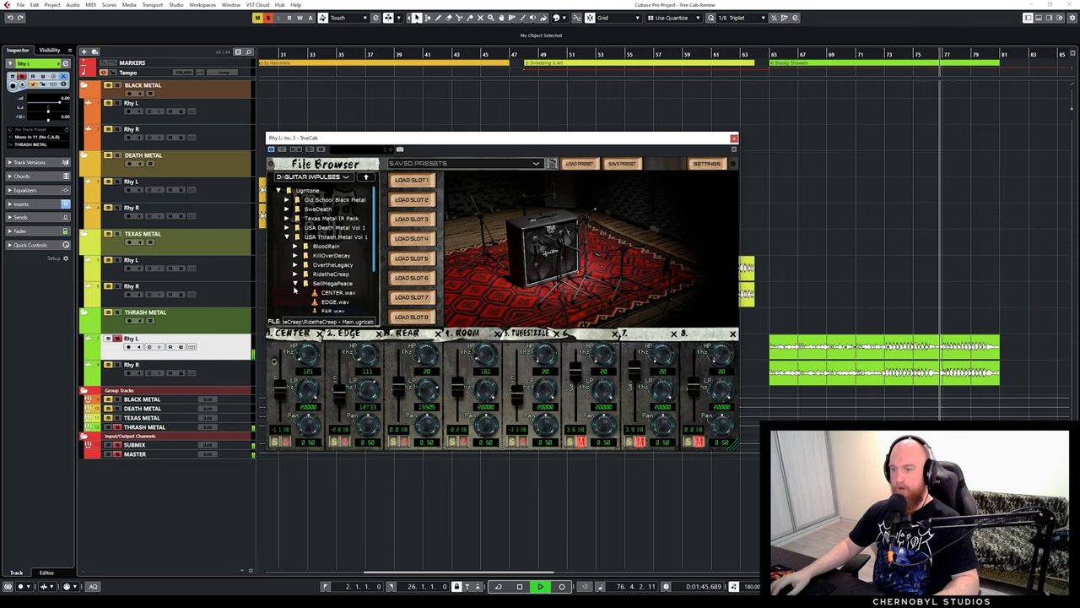
{"action": "scroll", "coordinate": [295, 289], "scroll_direction": "down", "scroll_amount": 2}
{"action": "double_click", "coordinate": [346, 290]}
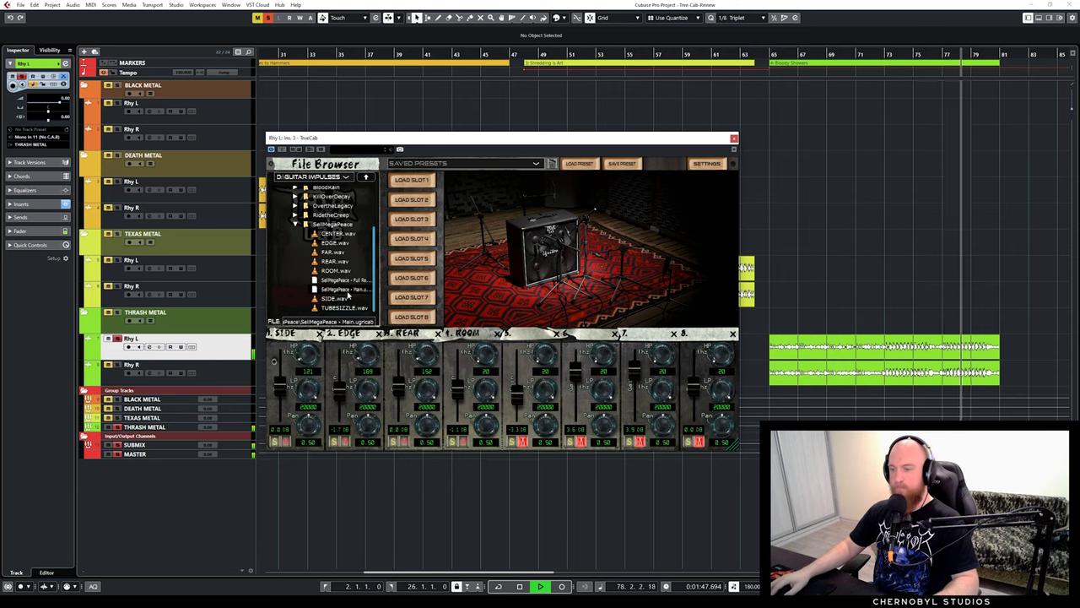
{"action": "scroll", "coordinate": [321, 271], "scroll_direction": "up", "scroll_amount": 3}
{"action": "left_click", "coordinate": [295, 282]}
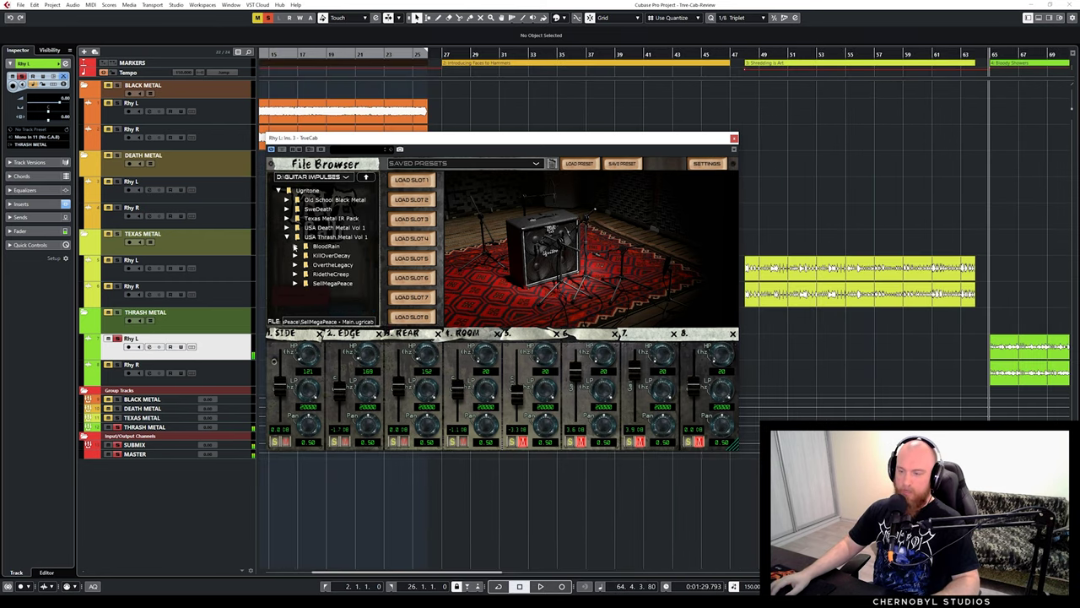
Load the BloodRain - Main preset again, play the Thrash Metal section briefly, and stop playback
{"action": "left_click", "coordinate": [296, 246]}
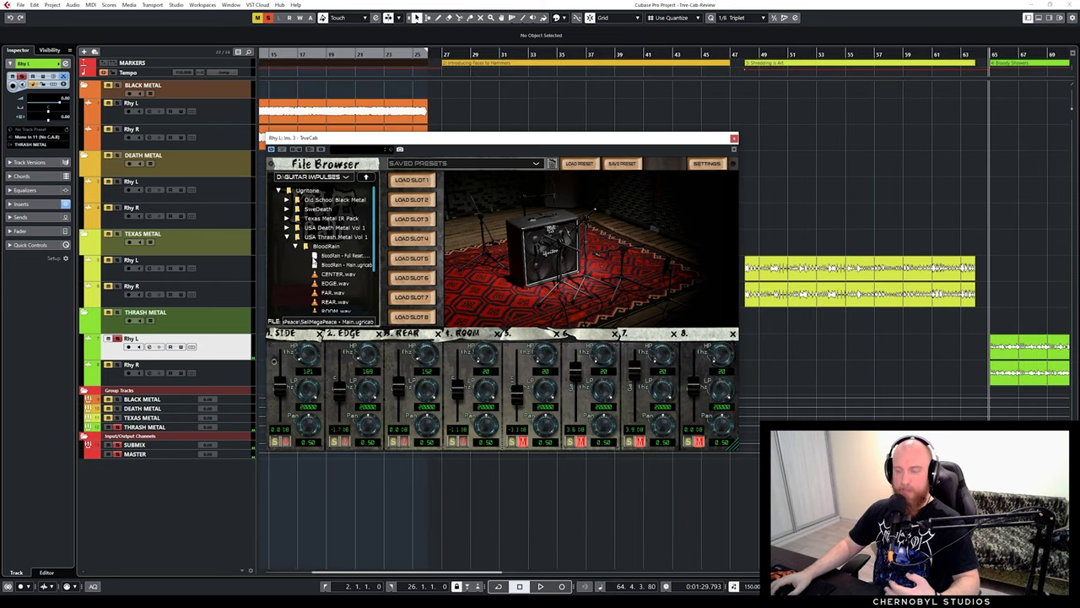
{"action": "left_click", "coordinate": [348, 266]}
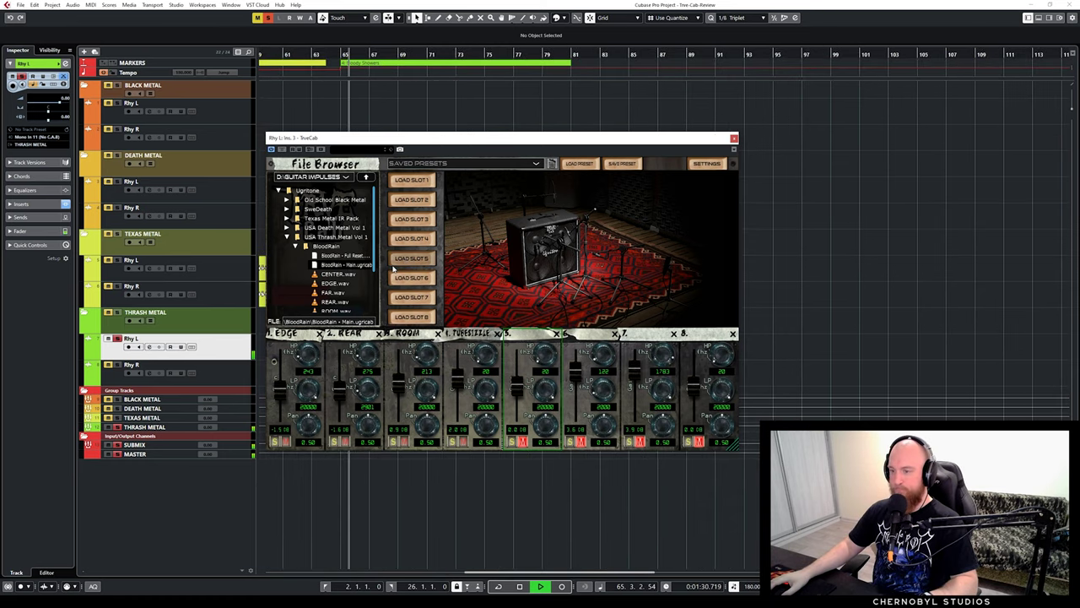
{"action": "key", "text": "space"}
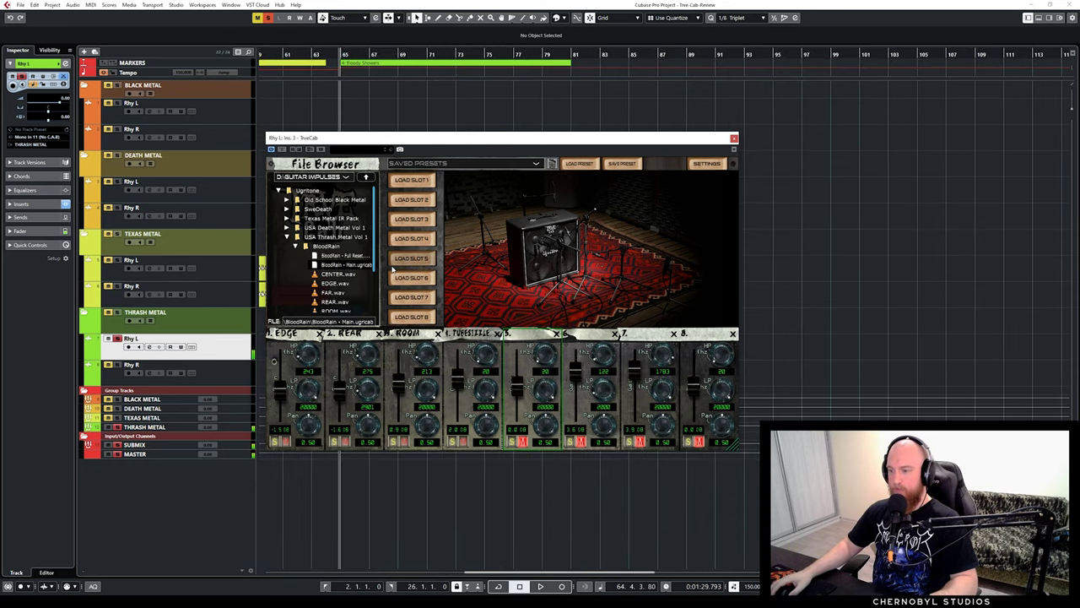
Rebalance BloodRain's Edge and Rear microphone gains during playback, bring Room and Tubesizzle back in, and stop playback
{"action": "left_click_drag", "start_coordinate": [384, 142], "coordinate": [375, 125]}
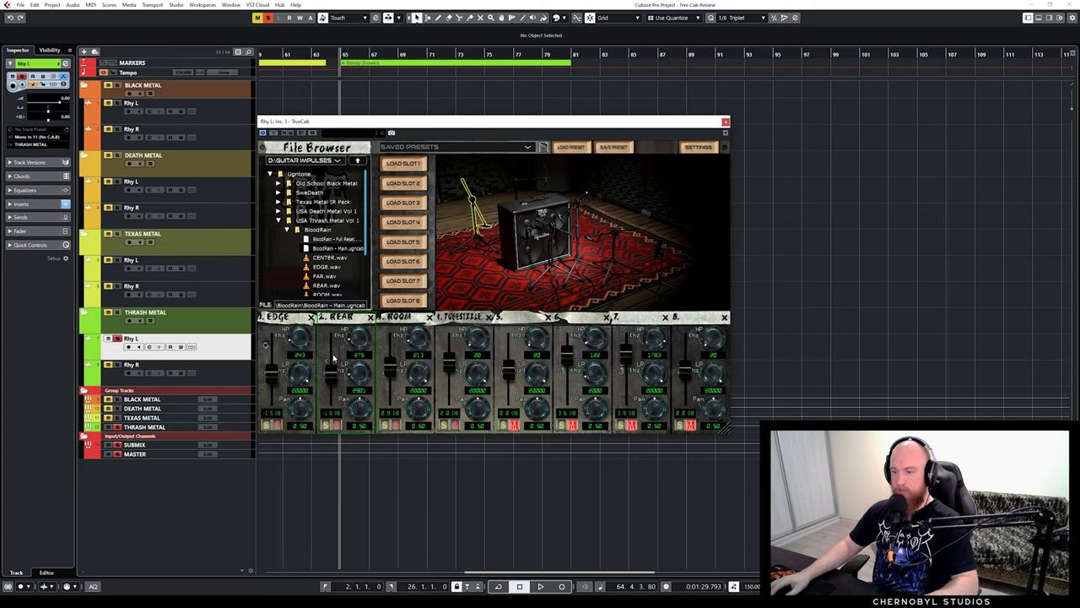
{"action": "key", "text": "space"}
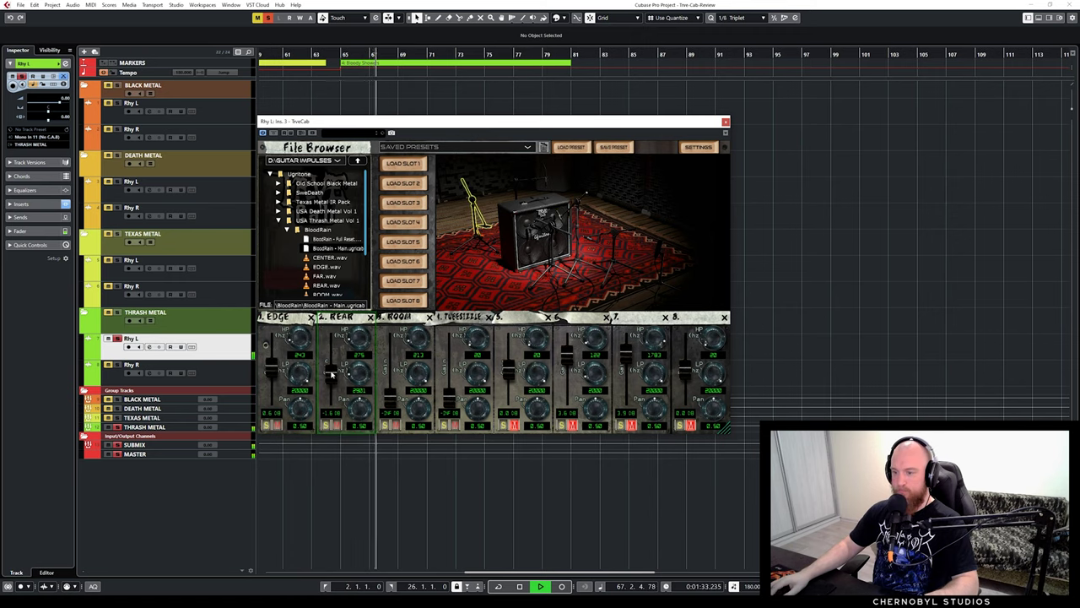
{"action": "mouse_move", "coordinate": [331, 372]}
{"action": "left_mouse_down"}
{"action": "mouse_move", "coordinate": [334, 397]}
{"action": "mouse_move", "coordinate": [335, 369]}
{"action": "left_mouse_up"}
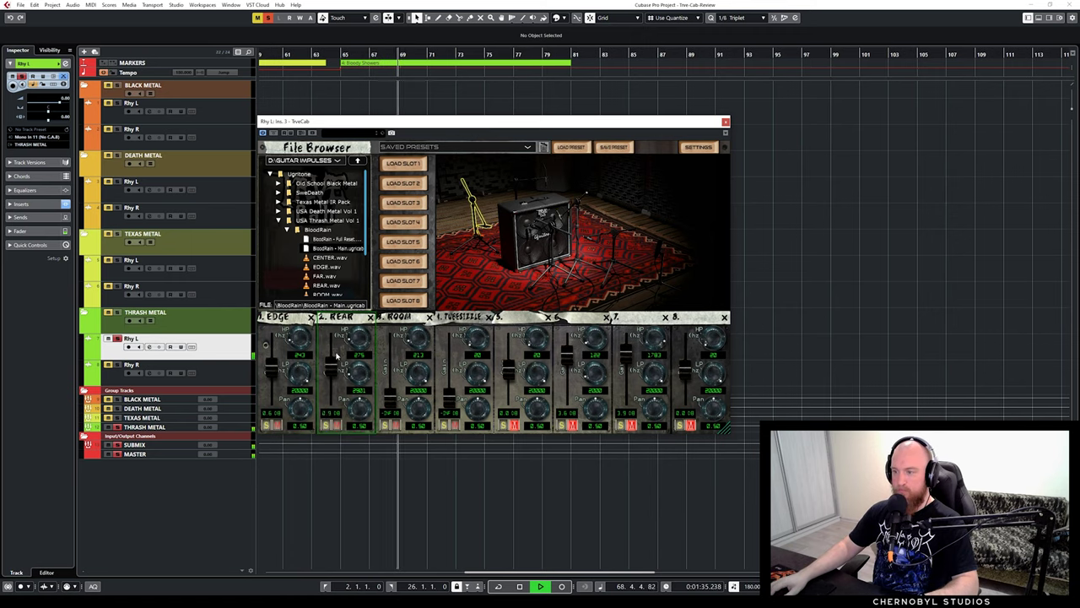
{"action": "mouse_move", "coordinate": [270, 369]}
{"action": "left_mouse_down"}
{"action": "mouse_move", "coordinate": [271, 396]}
{"action": "mouse_move", "coordinate": [285, 362]}
{"action": "left_mouse_up"}
{"action": "left_click_drag", "start_coordinate": [389, 399], "coordinate": [395, 362]}
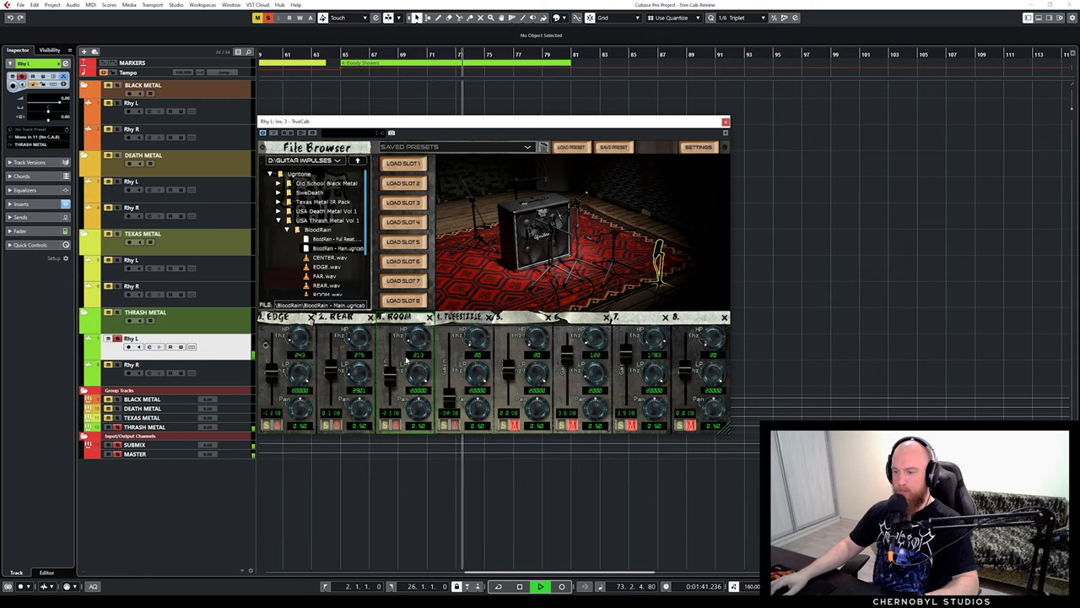
{"action": "left_click_drag", "start_coordinate": [448, 398], "coordinate": [451, 363]}
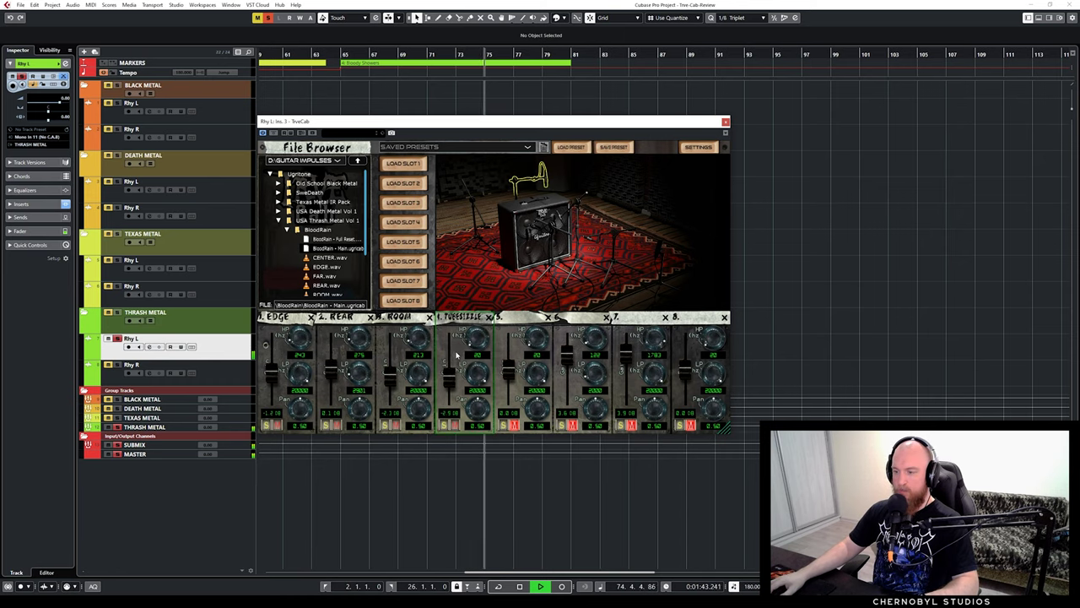
{"action": "key", "text": "space"}
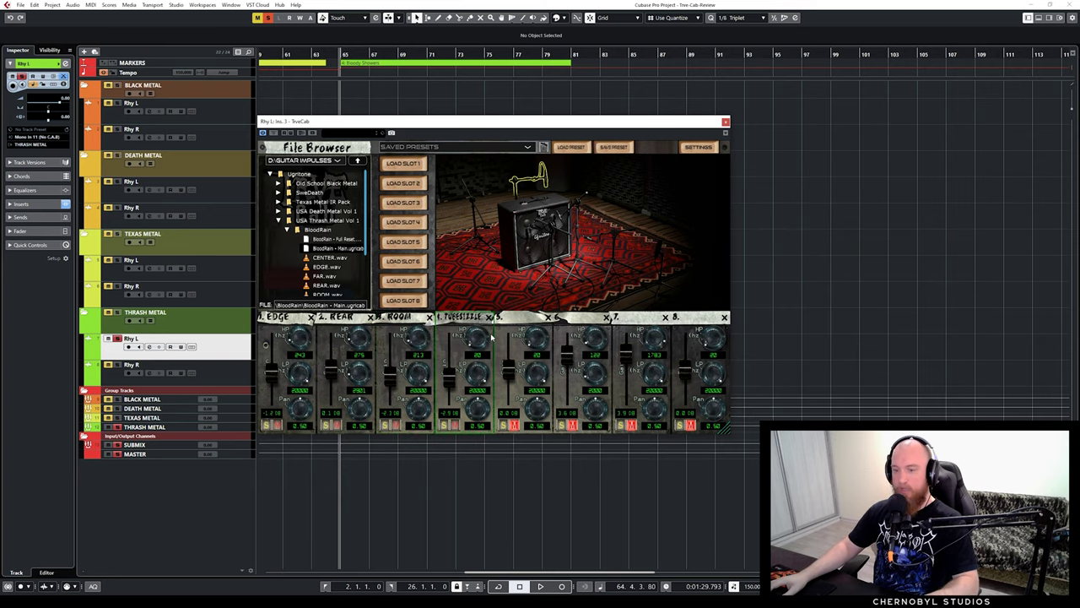
Close TrveCab and open the THRASH METAL group's GlissEQ from the MixConsole while the section plays
{"action": "left_click", "coordinate": [726, 122]}
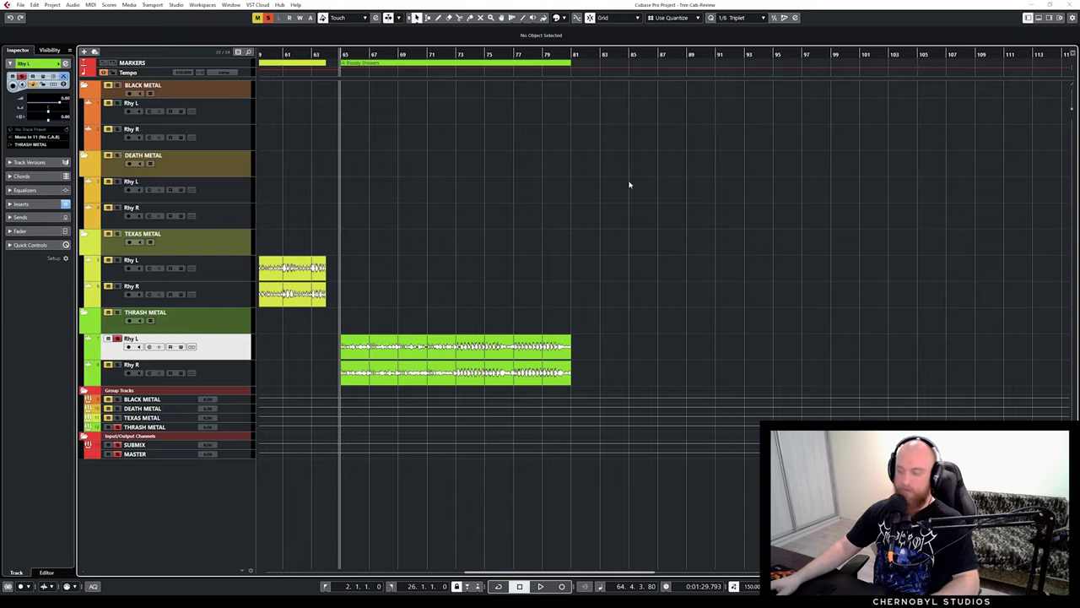
{"action": "key", "text": "F3"}
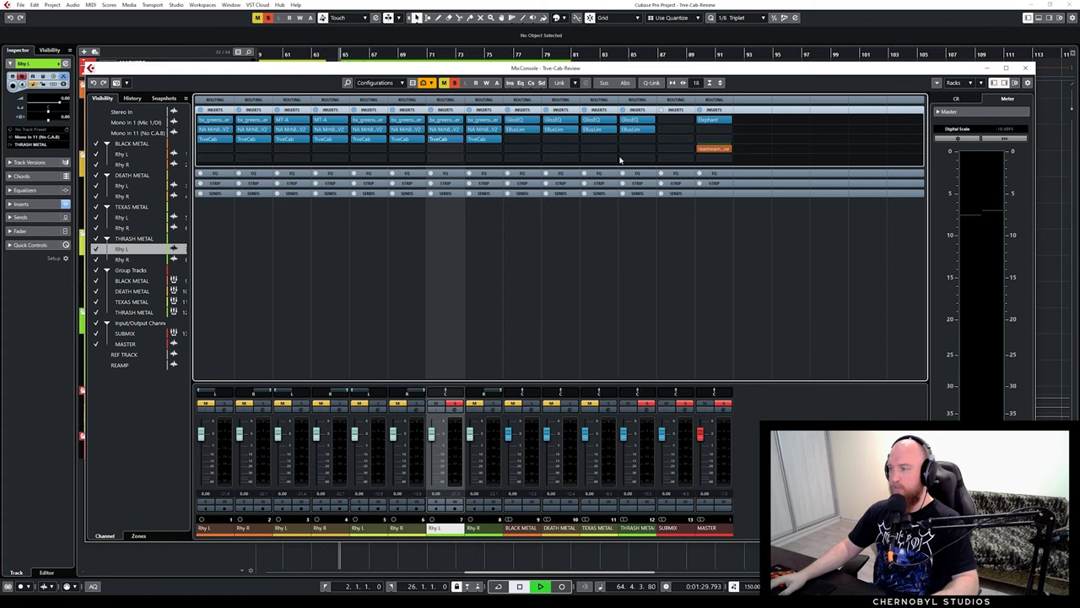
{"action": "left_click", "coordinate": [637, 119]}
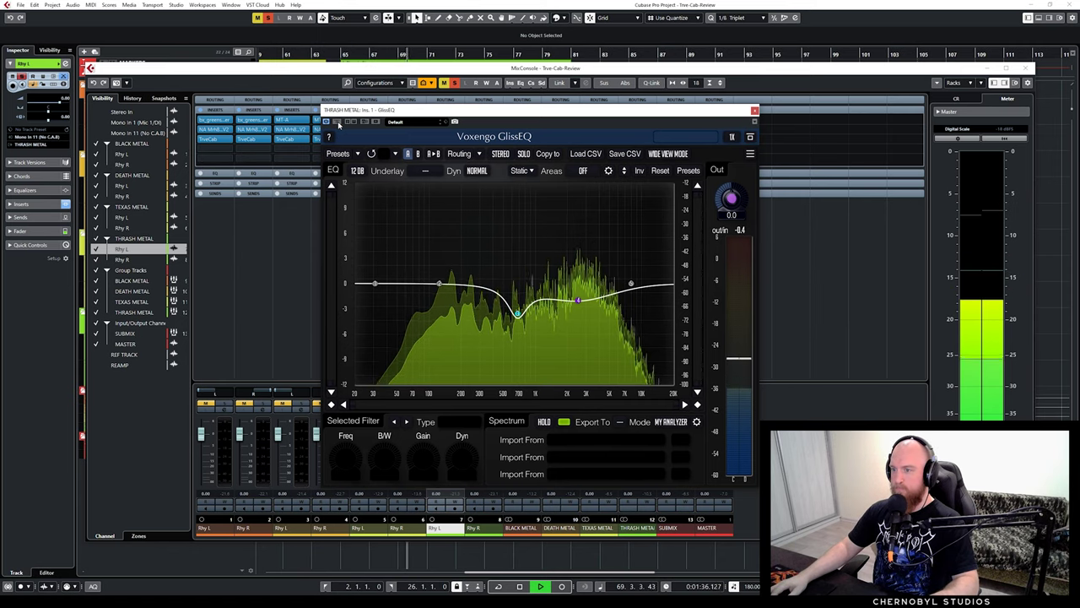
Pan the Thrash Metal Rhy L channel back to the left, unsolo it, and play the full section with GlissEQ in view
{"action": "left_click_drag", "start_coordinate": [437, 111], "coordinate": [736, 109]}
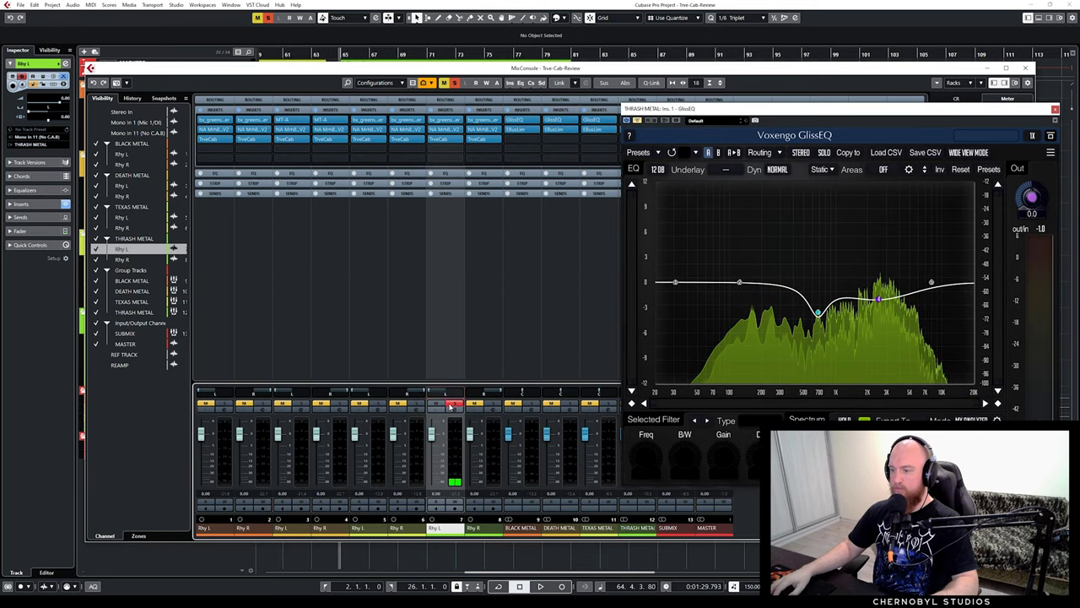
{"action": "key", "text": "space"}
{"action": "left_click_drag", "start_coordinate": [638, 111], "coordinate": [324, 108]}
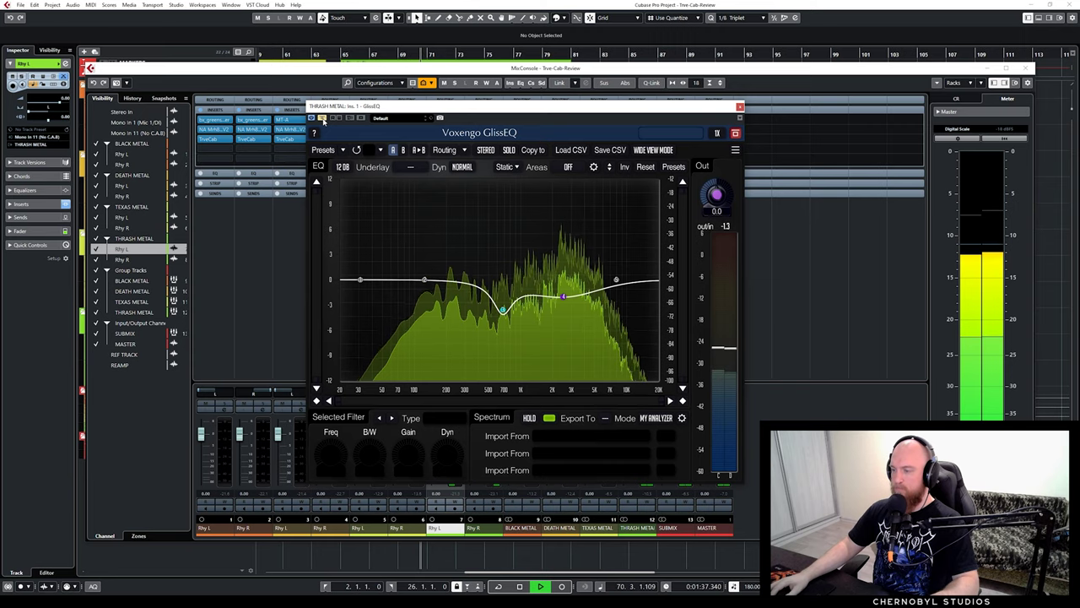
Close GlissEQ and the MixConsole, and bring all four metal sections into view in the project window
{"action": "left_click", "coordinate": [739, 109]}
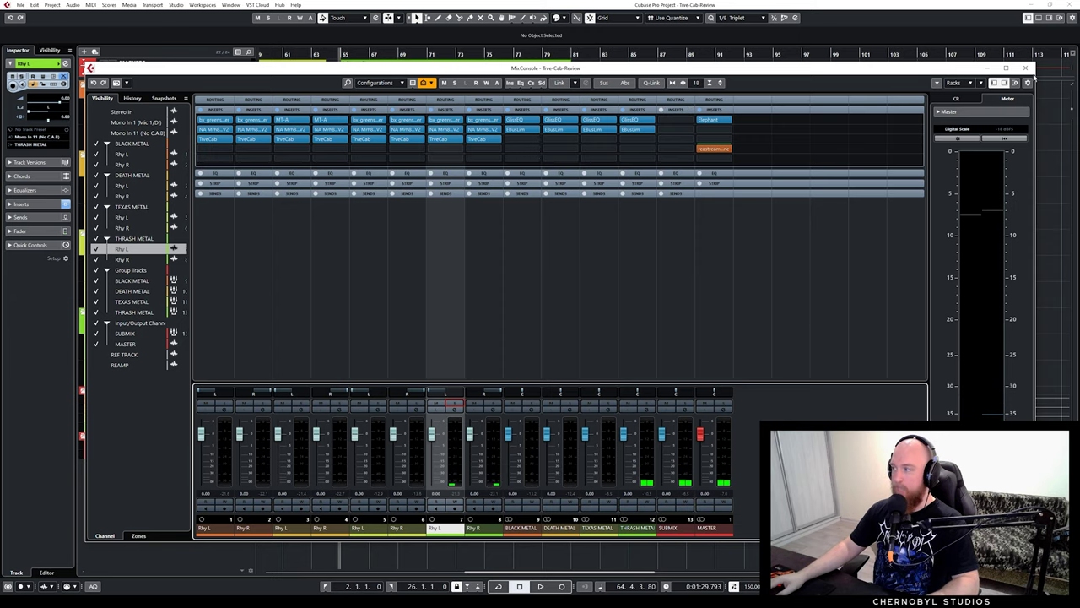
{"action": "left_click", "coordinate": [1025, 71]}
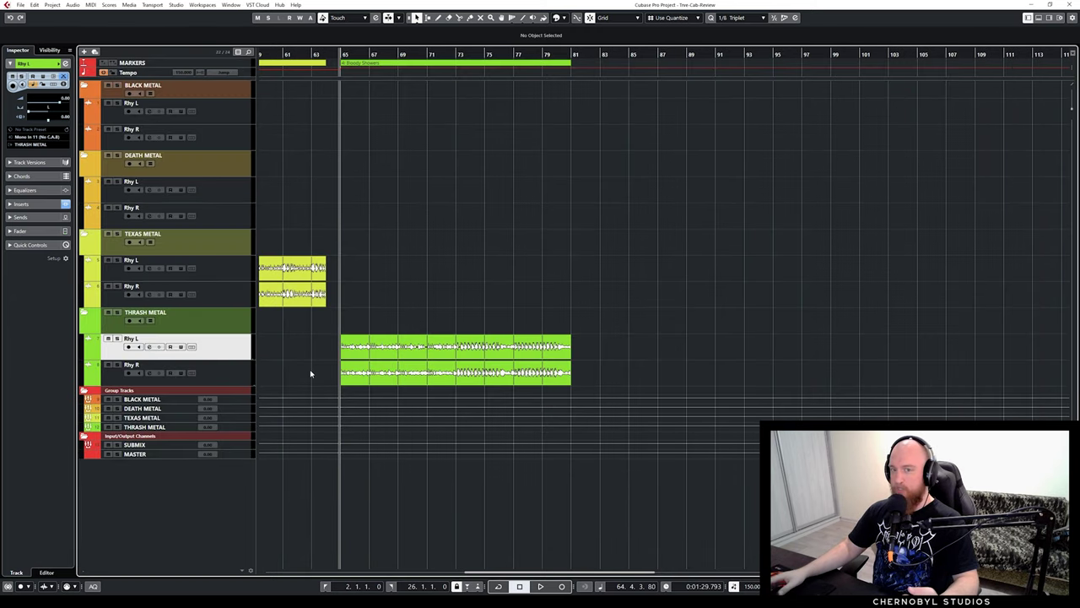
{"action": "left_click_drag", "start_coordinate": [513, 561], "coordinate": [296, 570]}
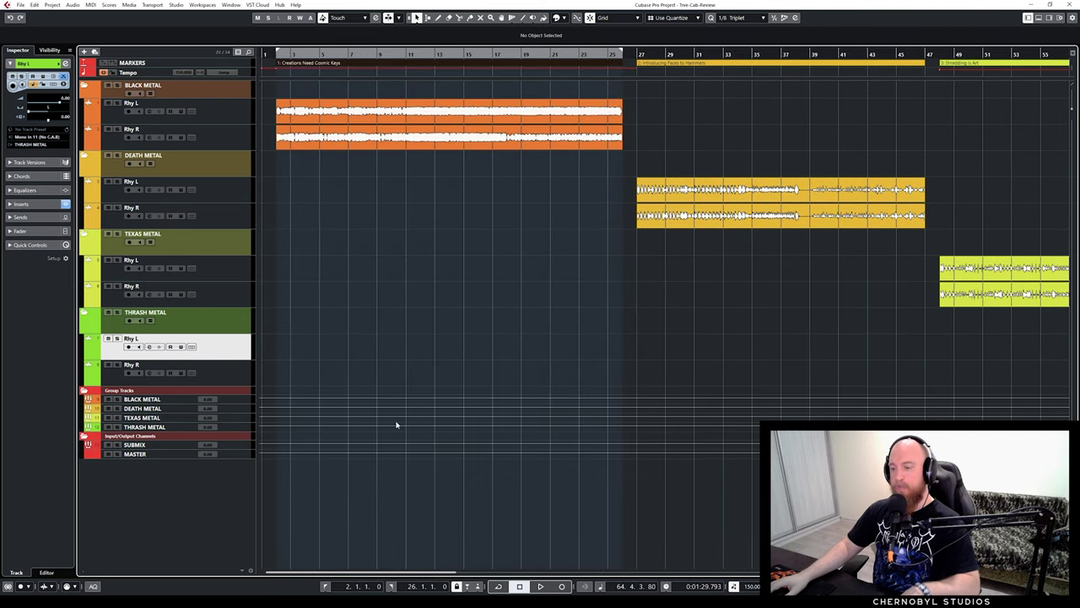
{"action": "key", "text": "g"}
{"action": "key", "text": "g"}
{"action": "key", "text": "g"}
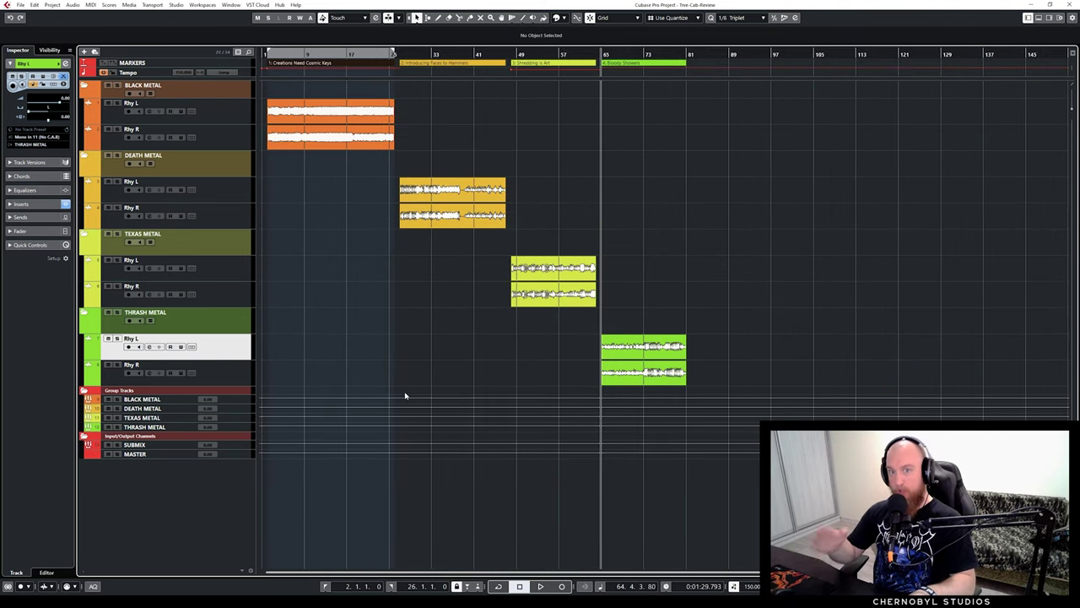
Bring up the NA MRH810 V2 amp on the Texas Metal Rhy R channel for a look, and close it and the MixConsole
{"action": "key", "text": "F3"}
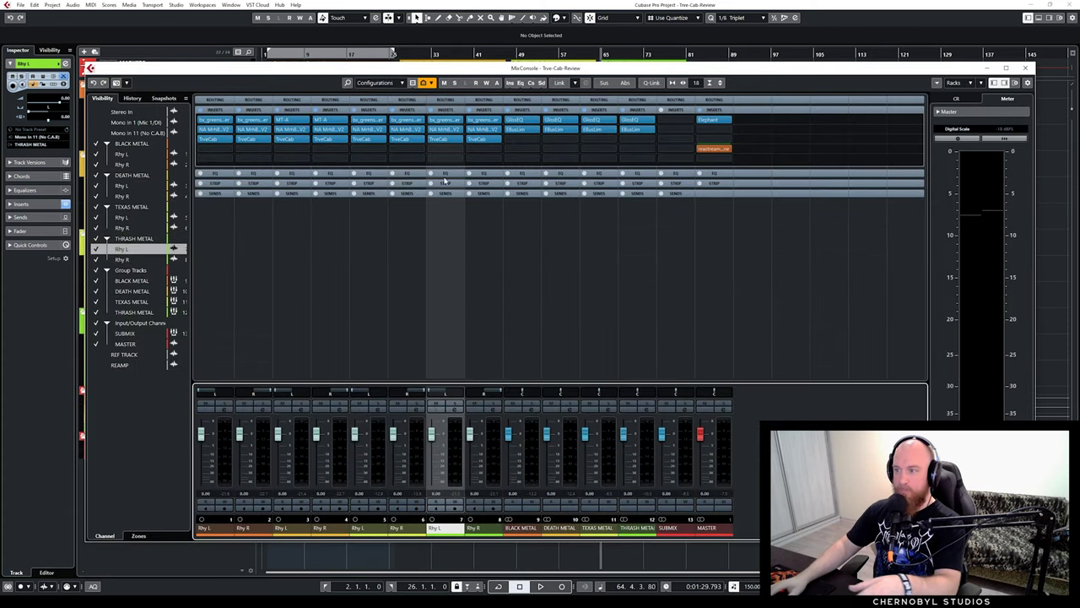
{"action": "left_click", "coordinate": [410, 130]}
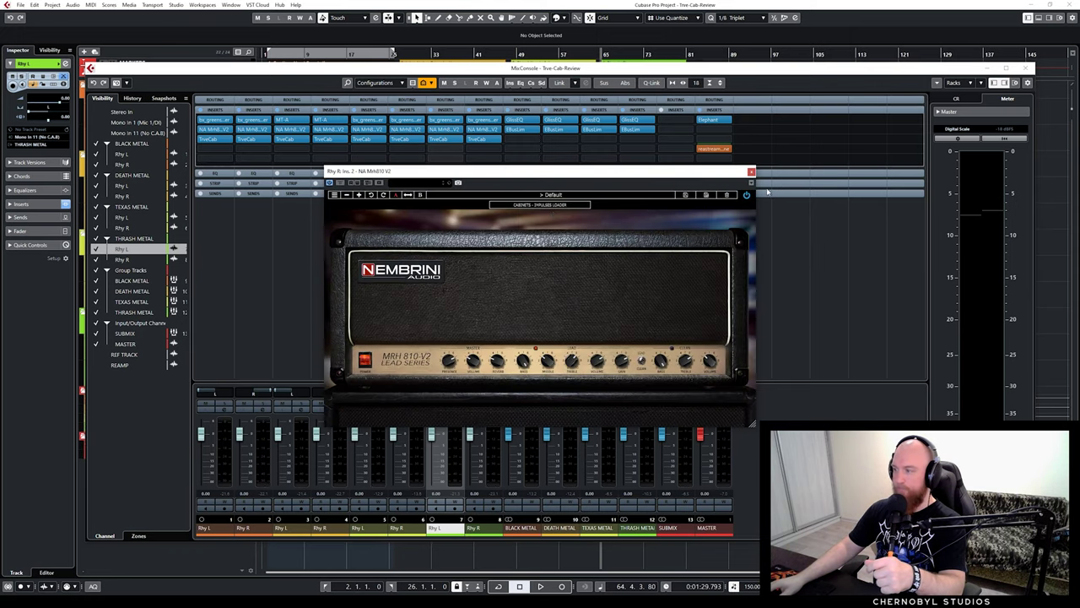
{"action": "left_click", "coordinate": [752, 172]}
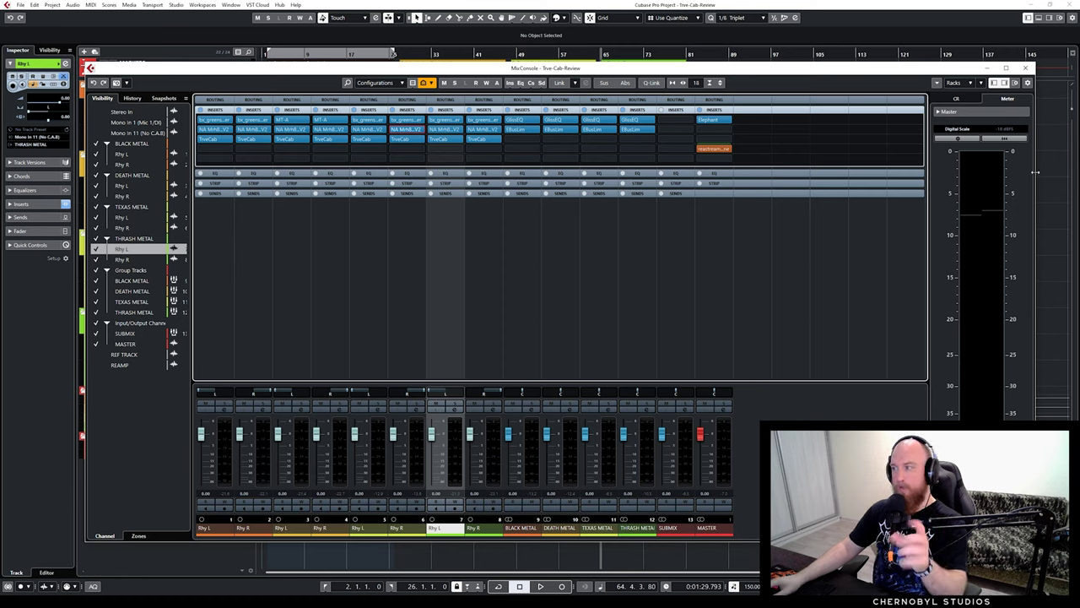
{"action": "left_click", "coordinate": [1025, 67]}
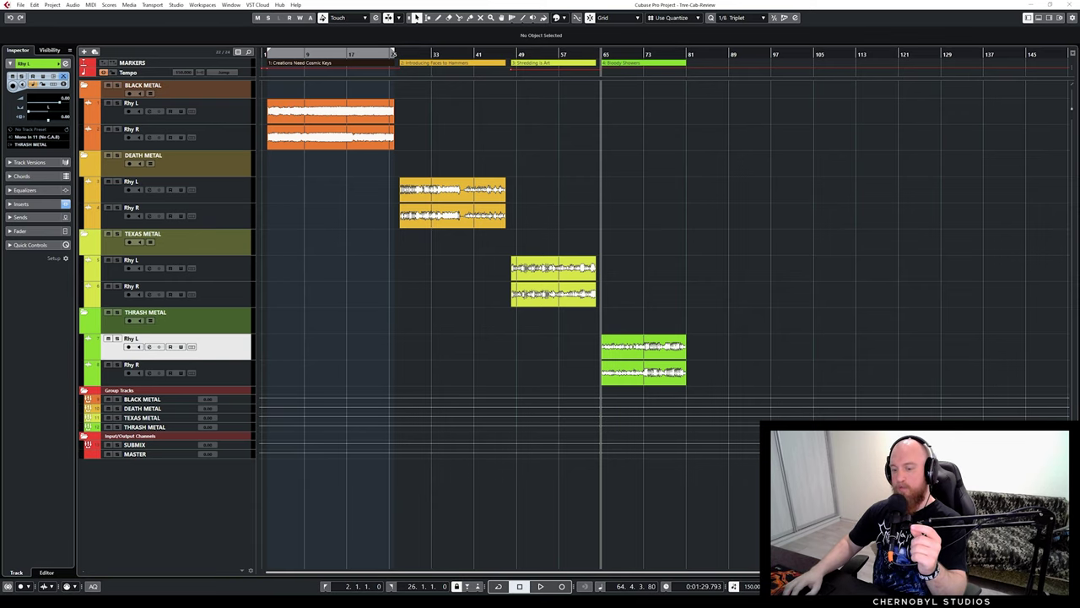
Switch to the browser and look through Ugritone's impulse response collection and its pack prices
{"action": "key", "text": "alt+Tab"}
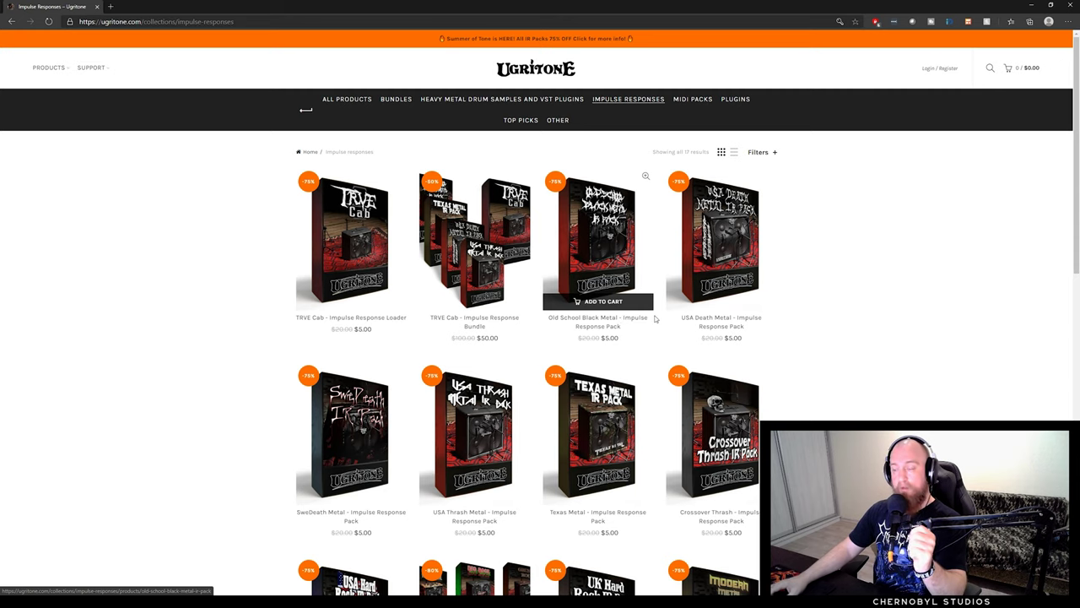
{"action": "scroll", "coordinate": [843, 335], "scroll_direction": "down", "scroll_amount": 1}
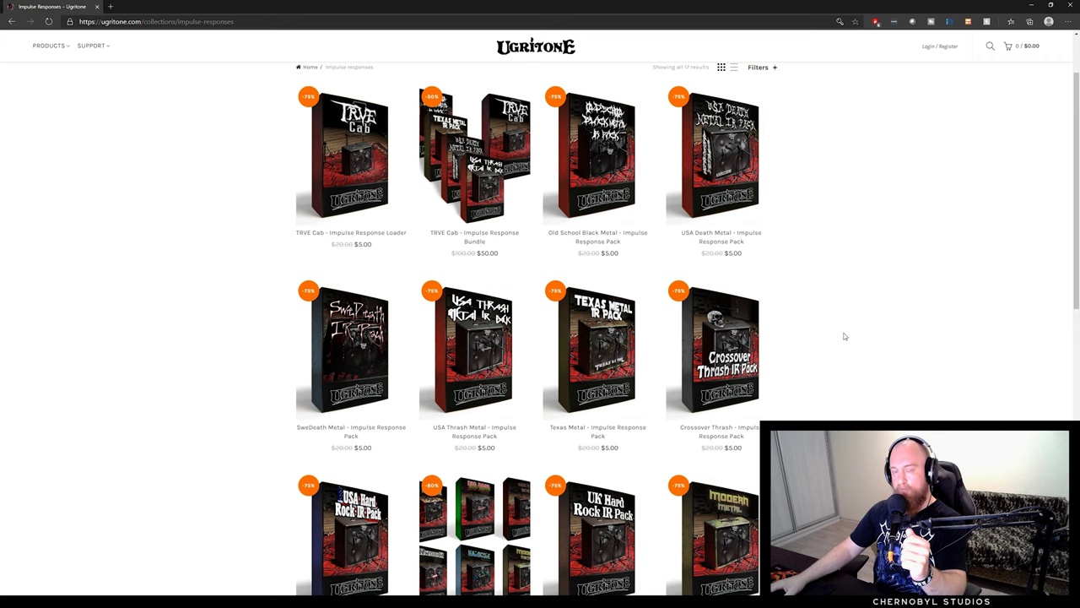
{"action": "scroll", "coordinate": [844, 336], "scroll_direction": "down", "scroll_amount": 1}
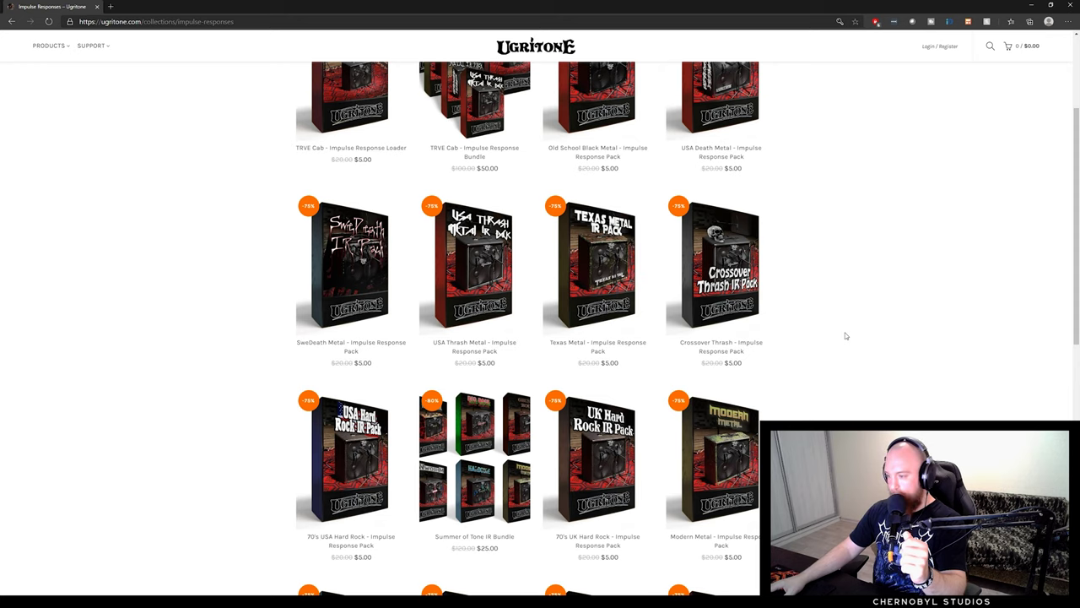
{"action": "scroll", "coordinate": [846, 336], "scroll_direction": "down", "scroll_amount": 3}
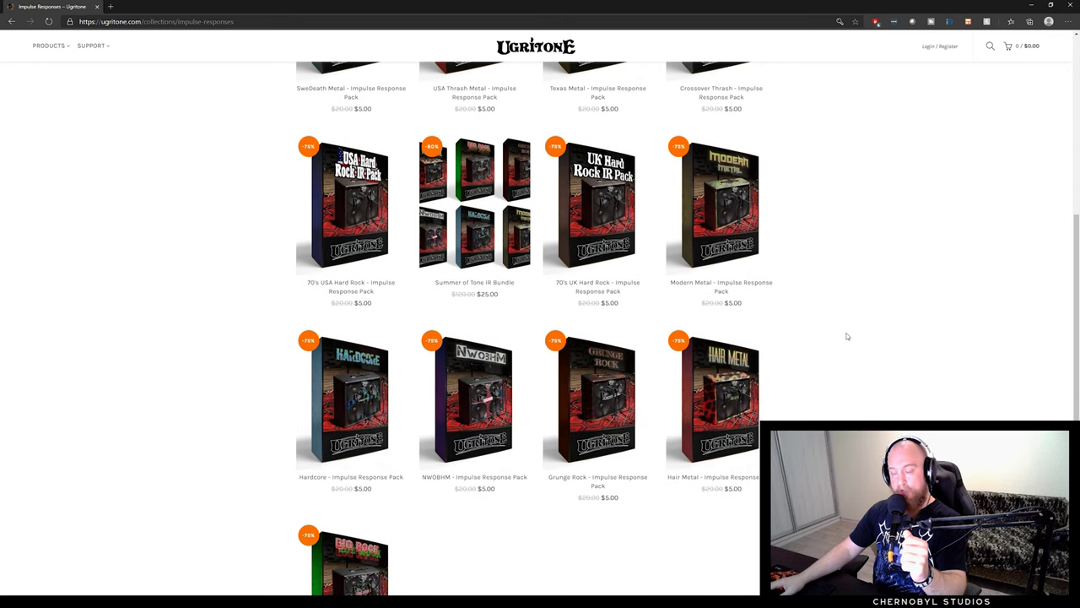
{"action": "scroll", "coordinate": [847, 336], "scroll_direction": "up", "scroll_amount": 1}
{"action": "scroll", "coordinate": [846, 336], "scroll_direction": "up", "scroll_amount": 3}
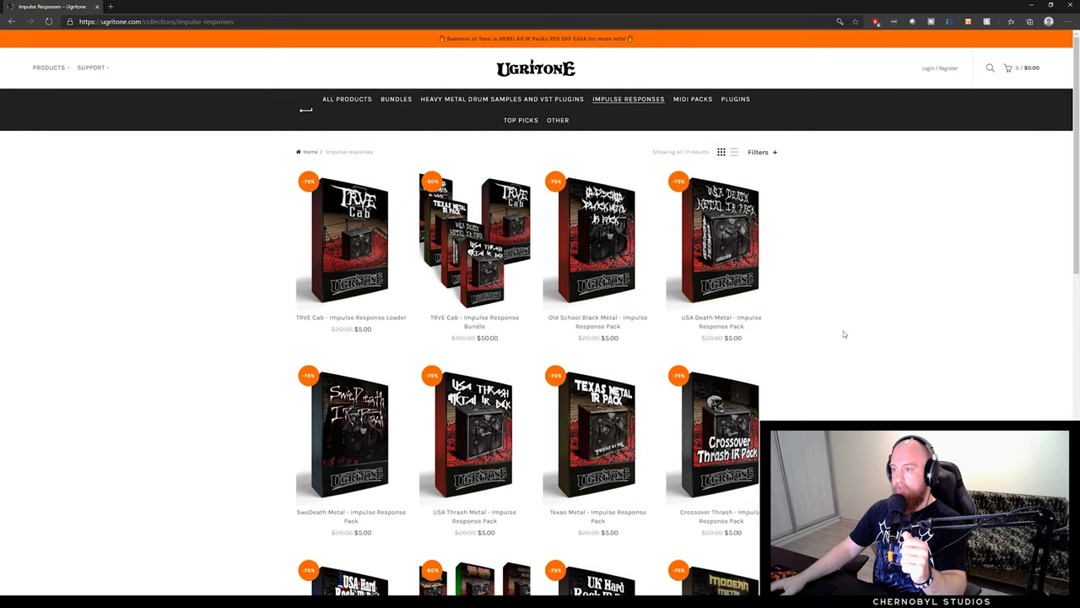
Open the TRVE Cab - Impulse Response Bundle product page and look over its contents, audio demos and reviews
{"action": "left_click", "coordinate": [479, 328]}
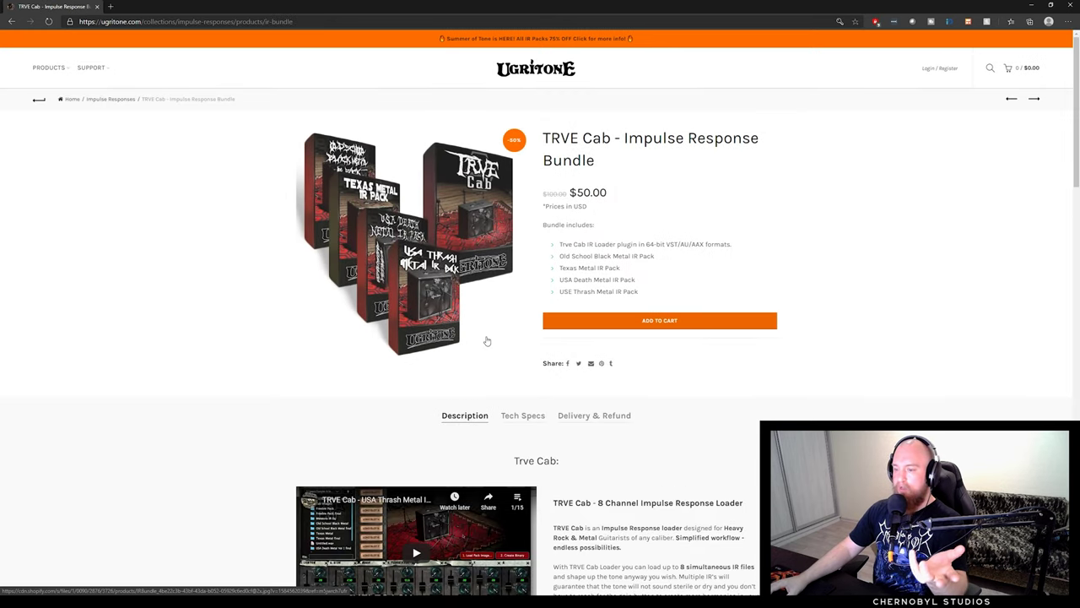
{"action": "scroll", "coordinate": [488, 339], "scroll_direction": "down", "scroll_amount": 5}
{"action": "scroll", "coordinate": [488, 339], "scroll_direction": "down", "scroll_amount": 20}
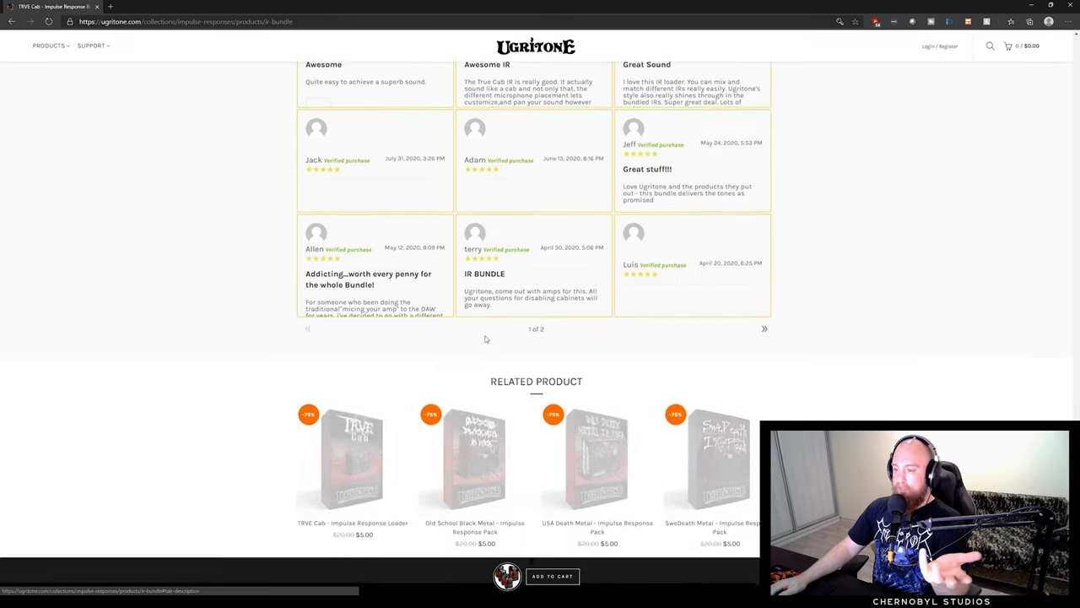
{"action": "scroll", "coordinate": [506, 344], "scroll_direction": "up", "scroll_amount": 15}
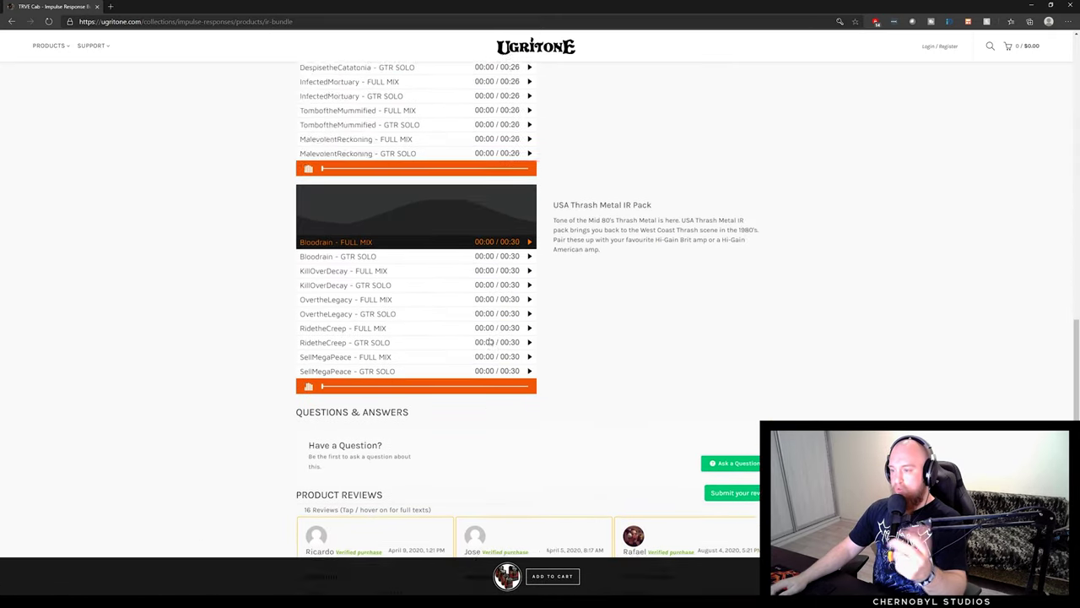
{"action": "scroll", "coordinate": [536, 348], "scroll_direction": "up", "scroll_amount": 10}
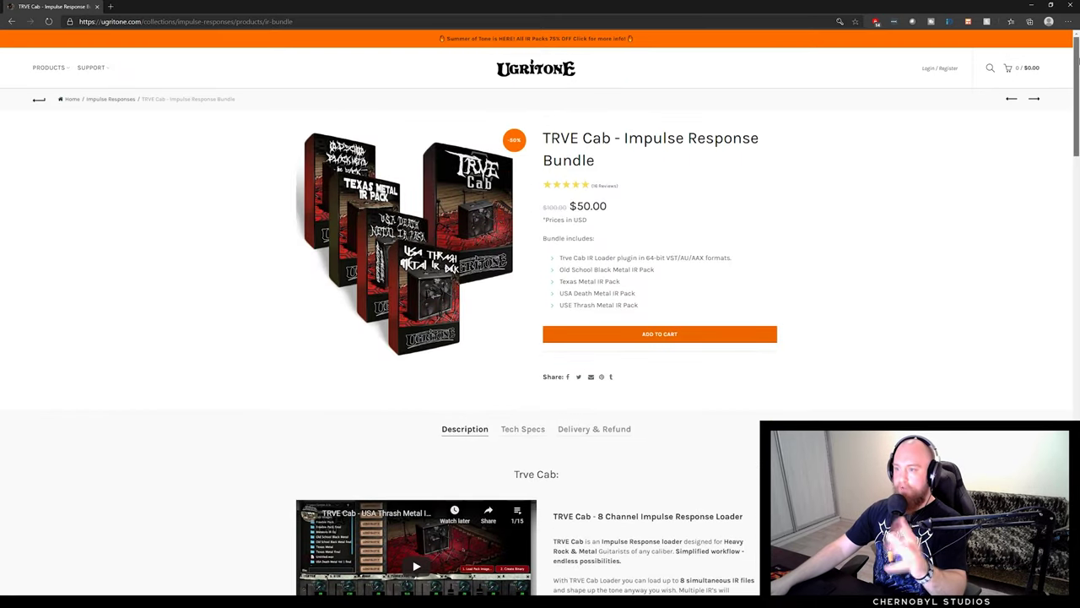